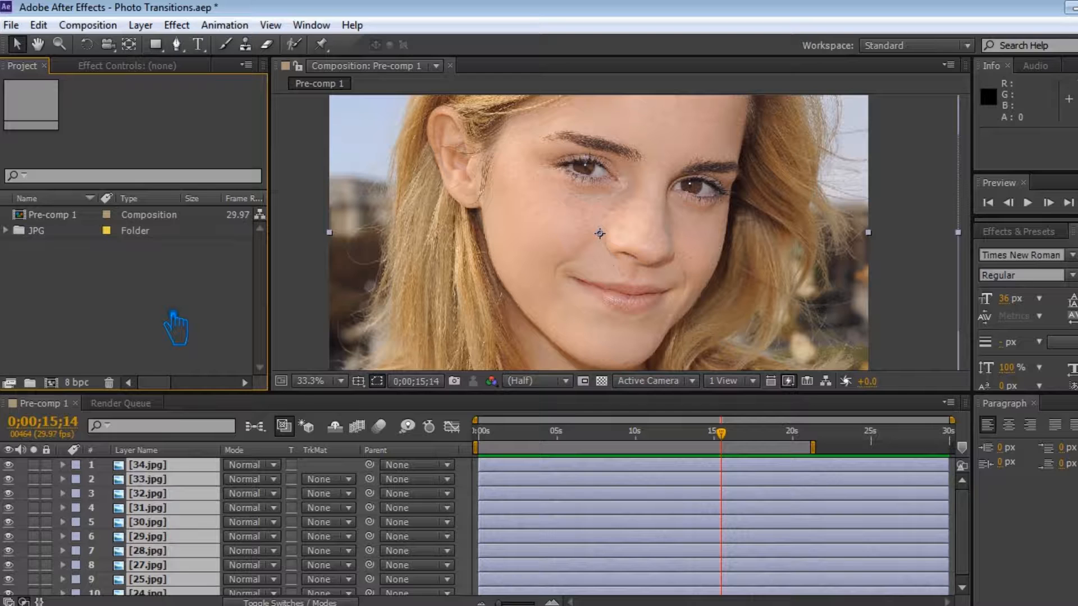
Deselect the layers in the timeline and save the project.
{"action": "left_click", "coordinate": [475, 490]}
{"action": "left_click", "coordinate": [563, 467]}
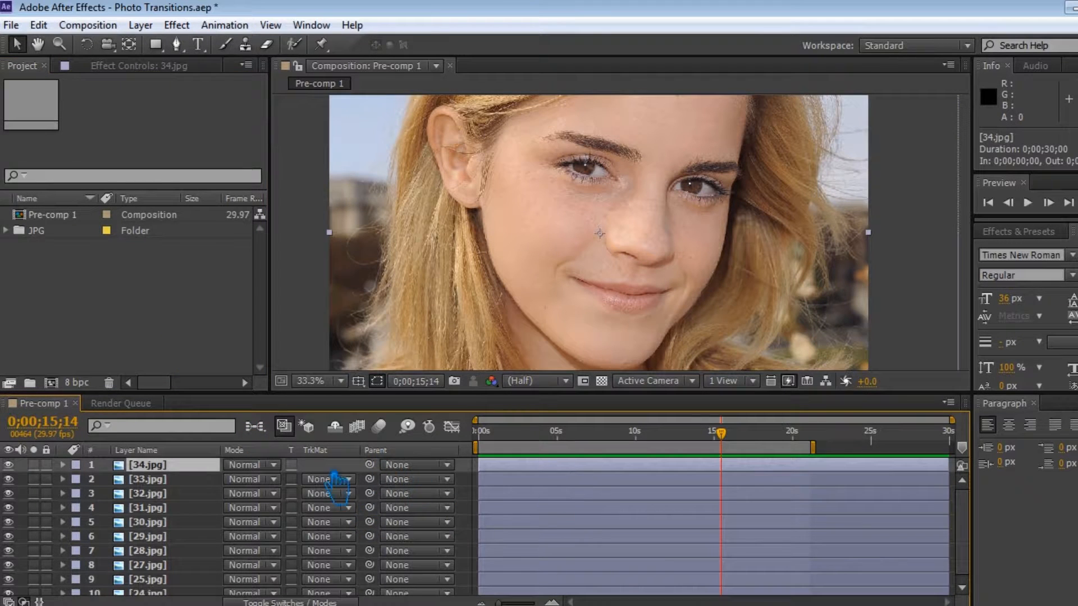
{"action": "left_click", "coordinate": [477, 494]}
{"action": "key", "text": "ctrl+s"}
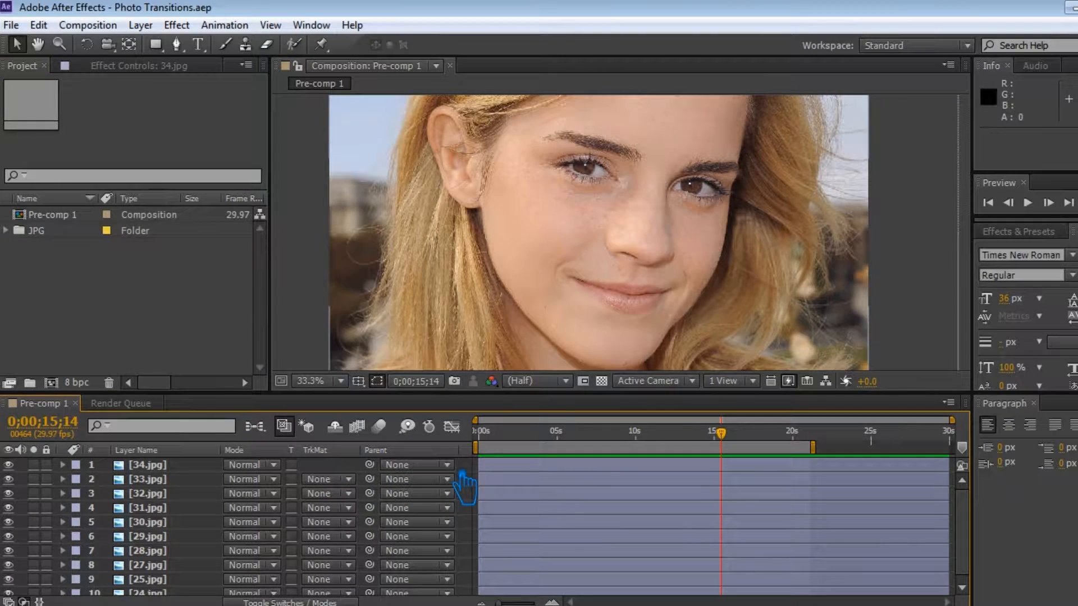
Enlarge the composition viewer and draw a tall blue rectangle shape layer along the composition's left edge.
{"action": "left_click_drag", "start_coordinate": [506, 393], "coordinate": [512, 459]}
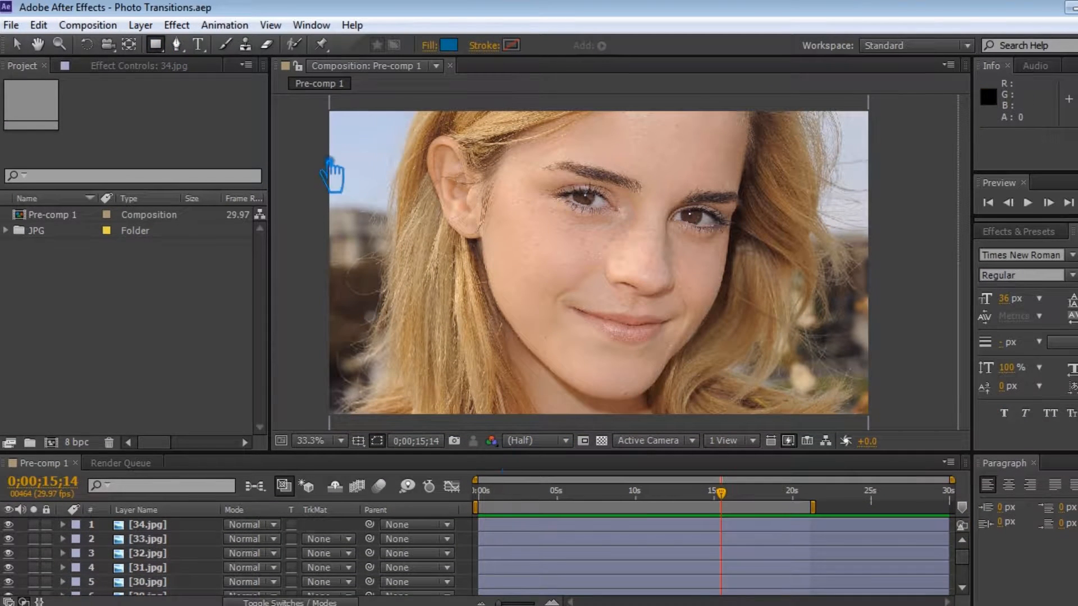
{"action": "left_click_drag", "start_coordinate": [313, 99], "coordinate": [446, 315]}
{"action": "left_click_drag", "start_coordinate": [464, 351], "coordinate": [472, 449]}
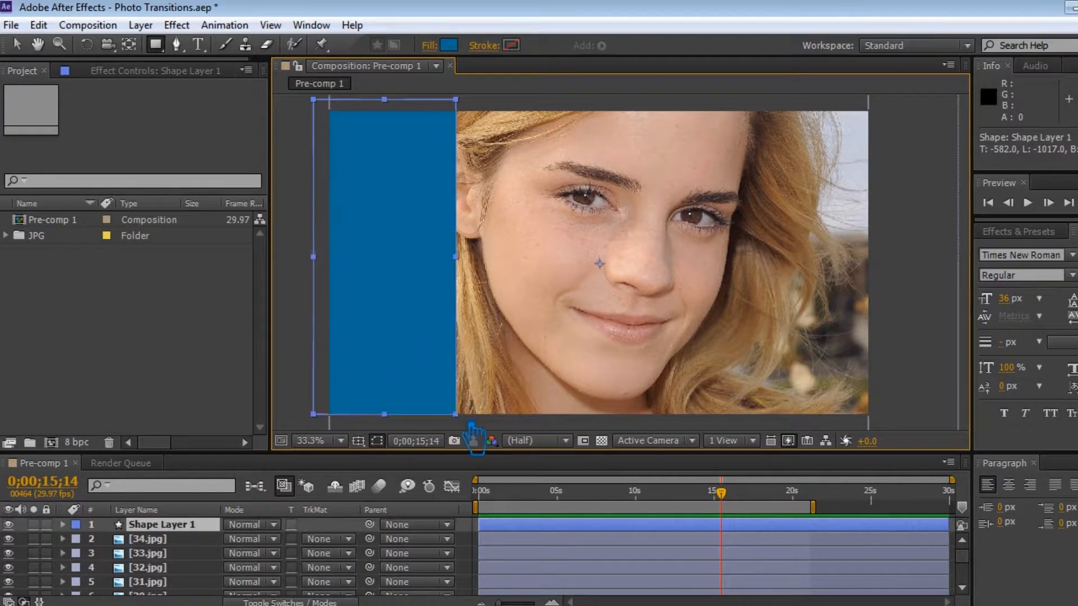
{"action": "left_click", "coordinate": [17, 44]}
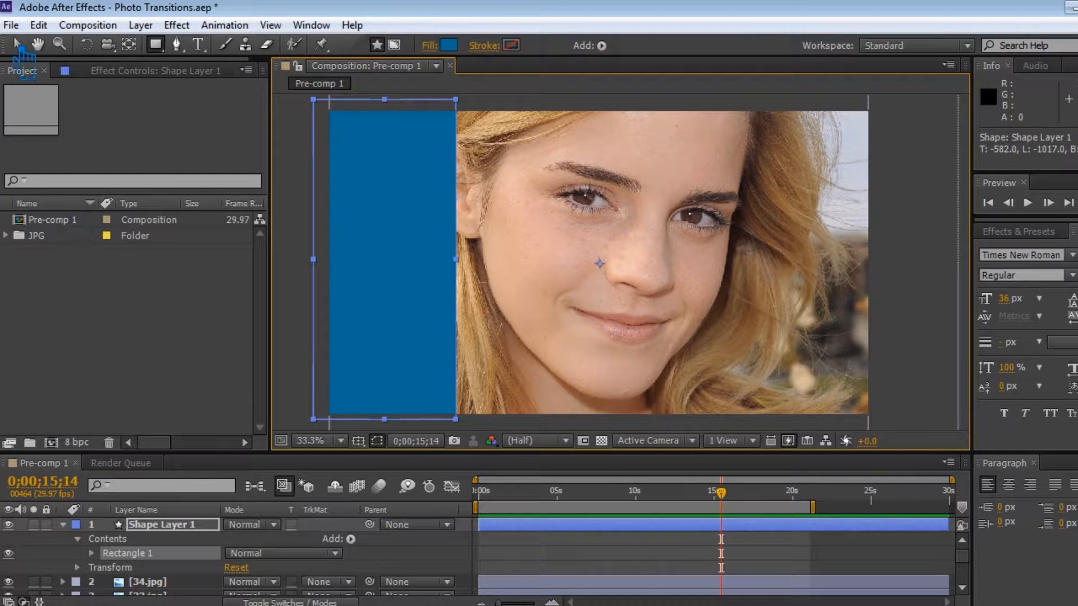
Open the rectangle layer's Transform properties and add a Position keyframe at 0;00;00;17.
{"action": "left_click", "coordinate": [63, 524]}
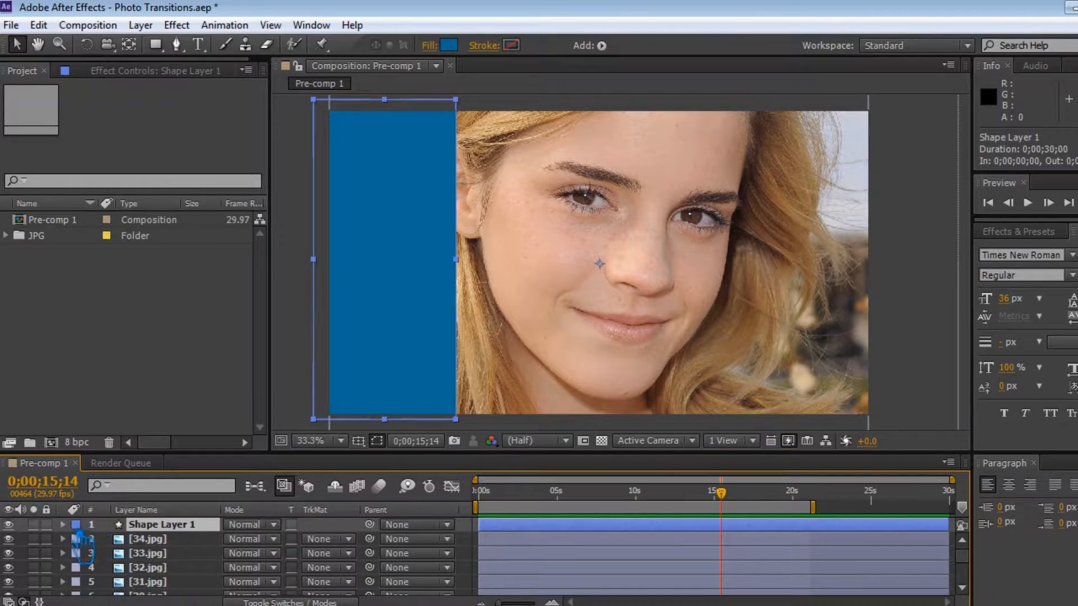
{"action": "left_click", "coordinate": [63, 524]}
{"action": "left_click", "coordinate": [77, 568]}
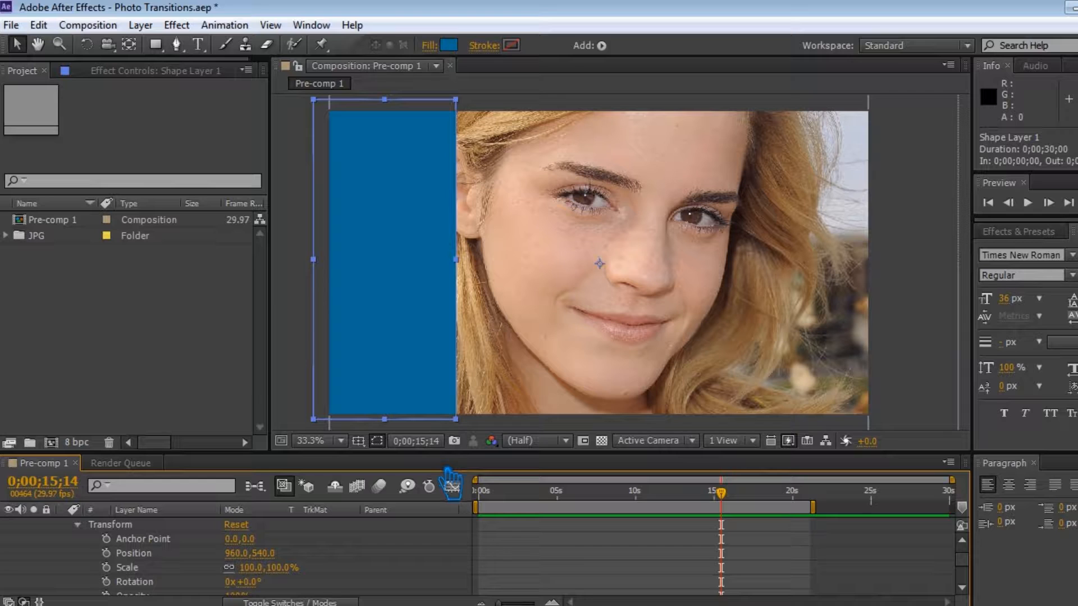
{"action": "left_click_drag", "start_coordinate": [721, 493], "coordinate": [489, 506]}
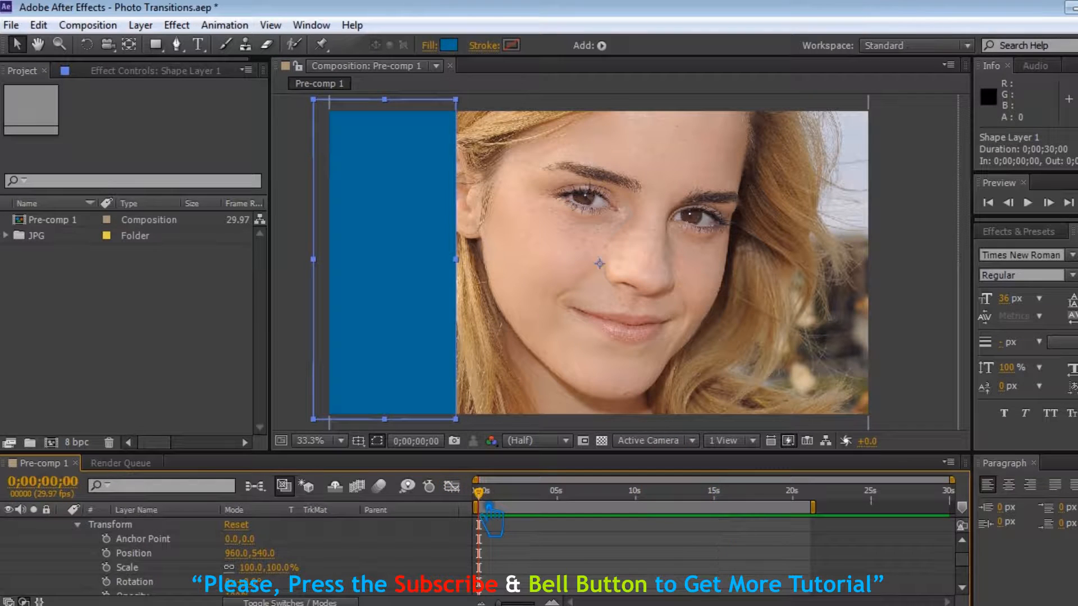
{"action": "key", "text": "="}
{"action": "key", "text": "="}
{"action": "key", "text": "="}
{"action": "key", "text": "-"}
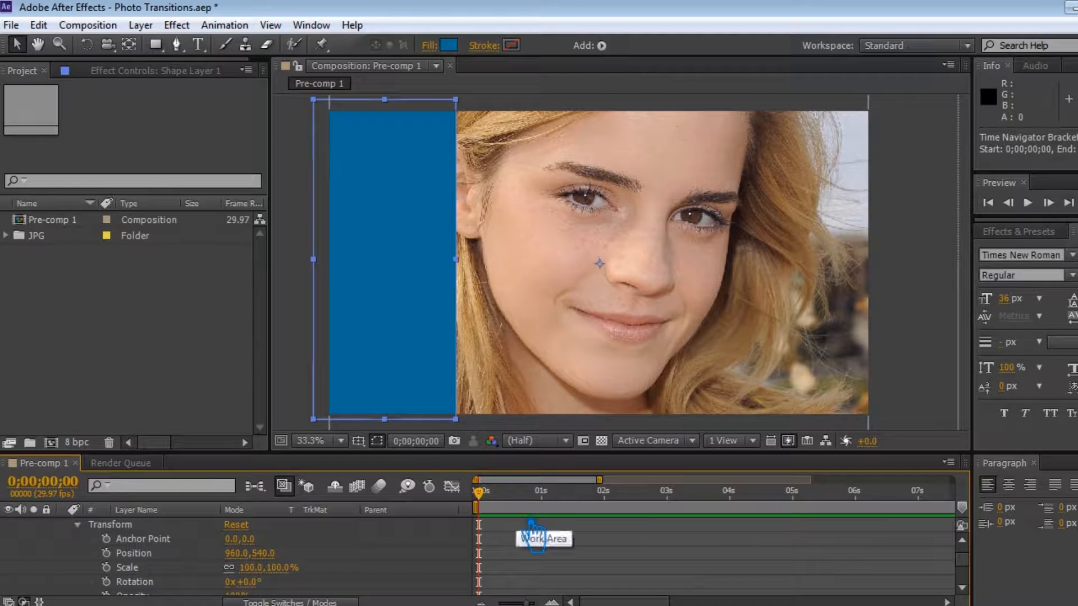
{"action": "left_click_drag", "start_coordinate": [479, 493], "coordinate": [501, 494]}
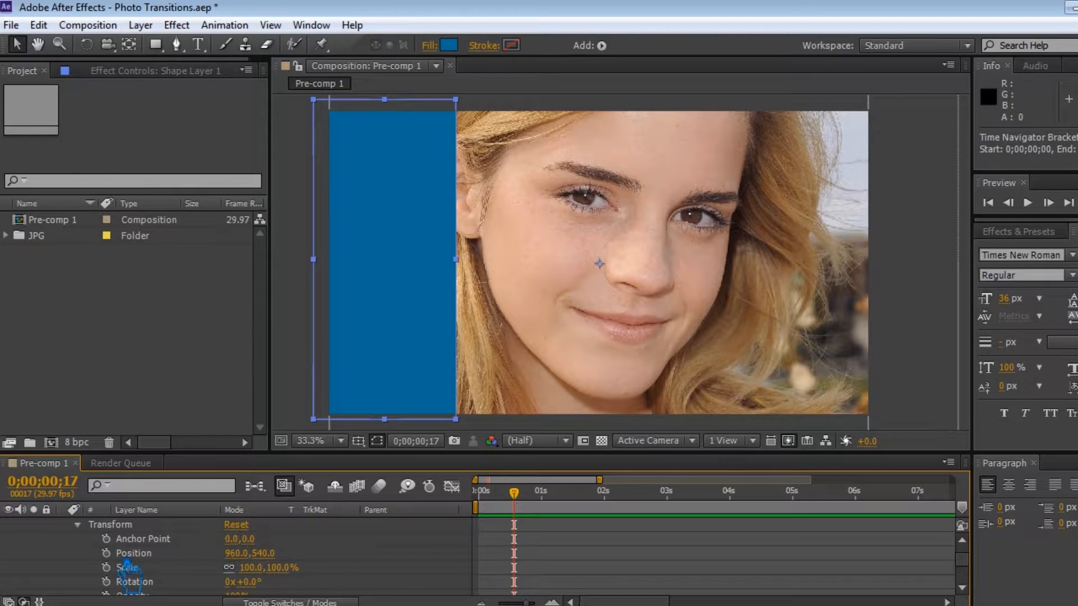
{"action": "left_click", "coordinate": [106, 553]}
Keyframe the rectangle's Position at 960,1670 at the start of the timeline.
{"action": "left_click_drag", "start_coordinate": [514, 493], "coordinate": [477, 493]}
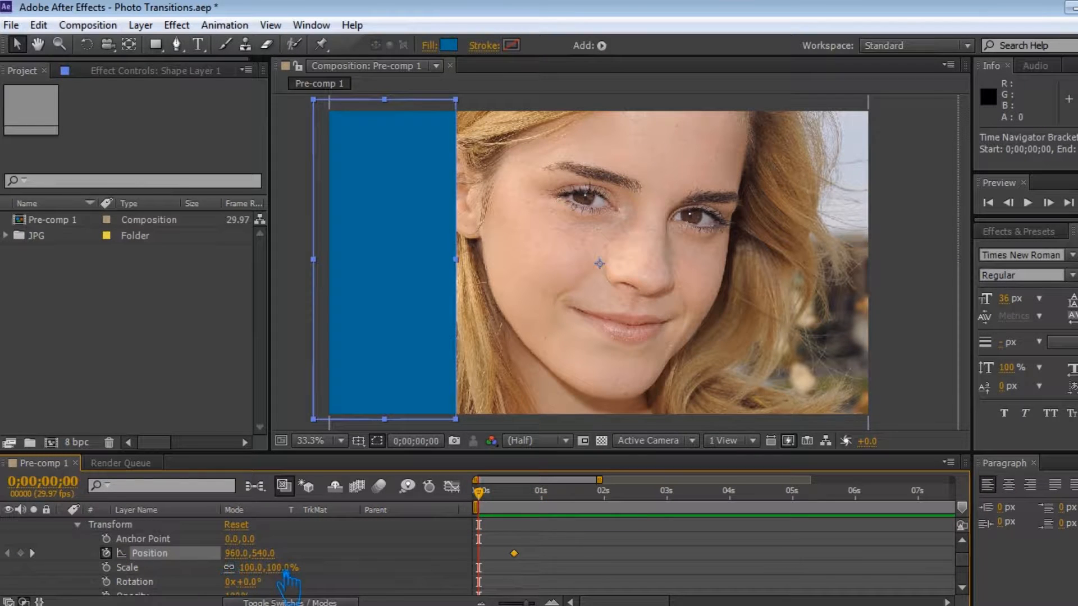
{"action": "left_click_drag", "start_coordinate": [278, 562], "coordinate": [539, 541]}
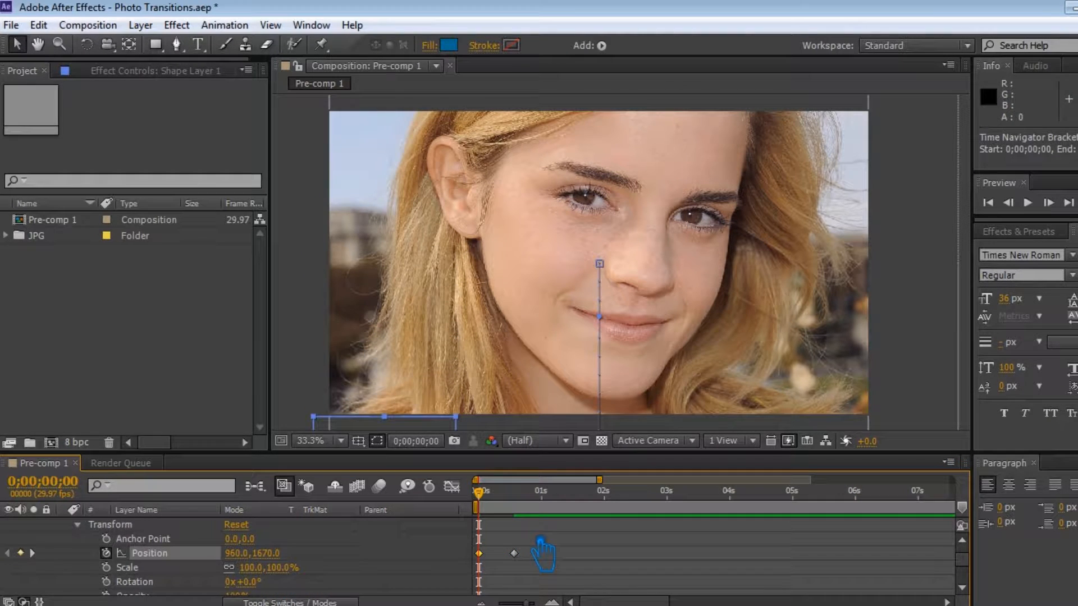
Apply Easy Ease In to both Position keyframes of the rectangle and save the project.
{"action": "right_click", "coordinate": [479, 553]}
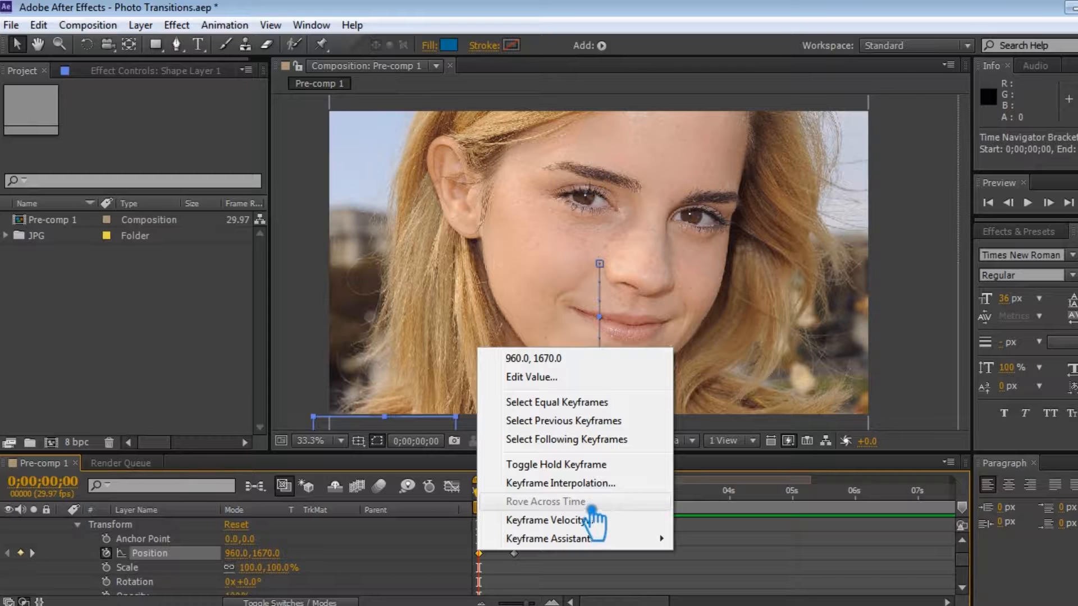
{"action": "mouse_move", "coordinate": [590, 540]}
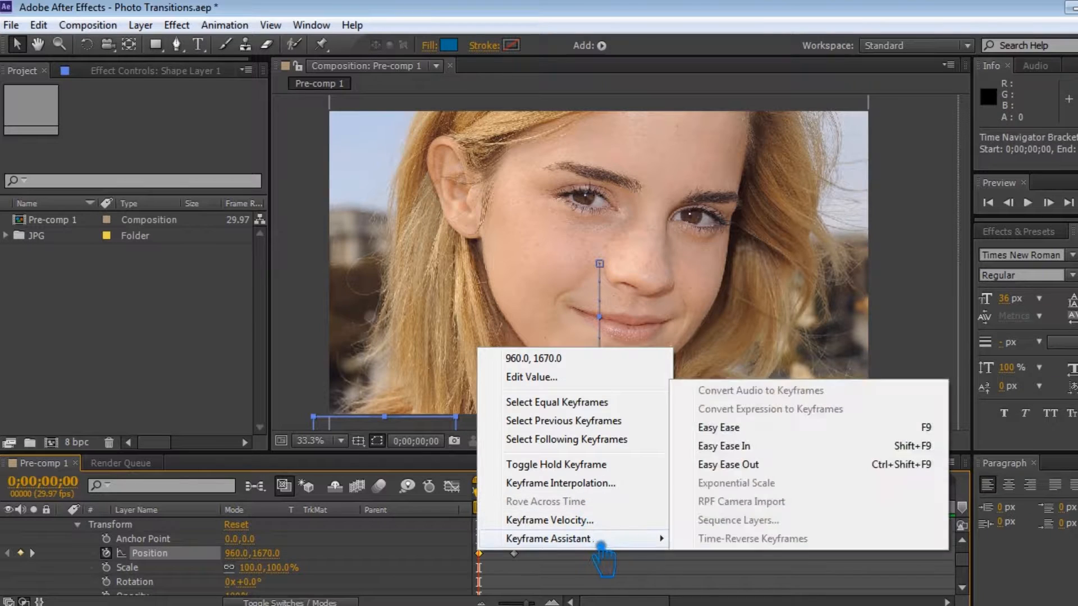
{"action": "left_click", "coordinate": [767, 439]}
{"action": "right_click", "coordinate": [513, 554]}
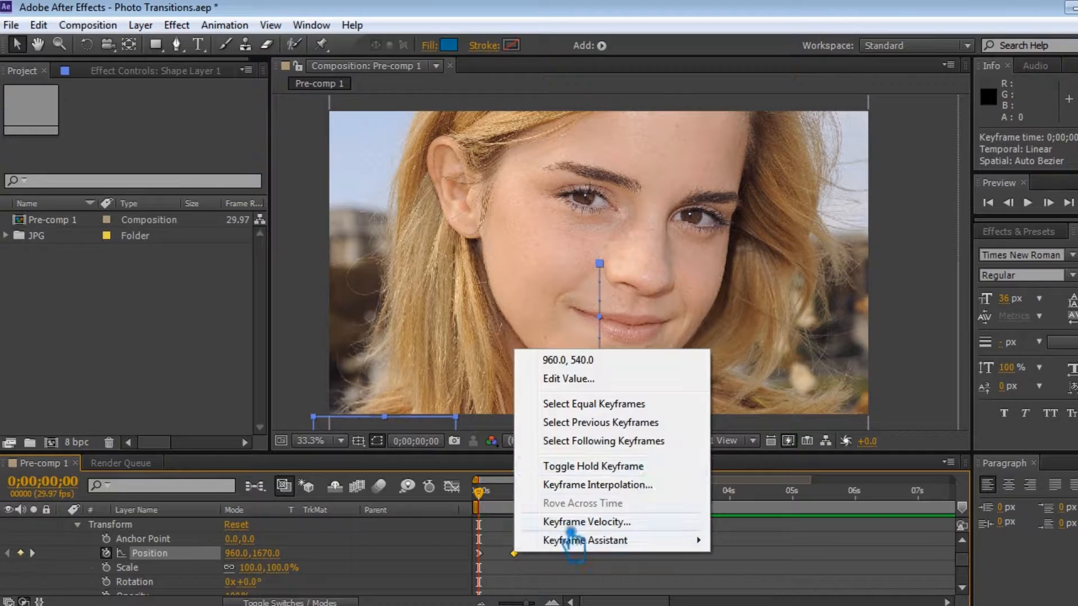
{"action": "mouse_move", "coordinate": [640, 541]}
{"action": "left_click", "coordinate": [752, 443]}
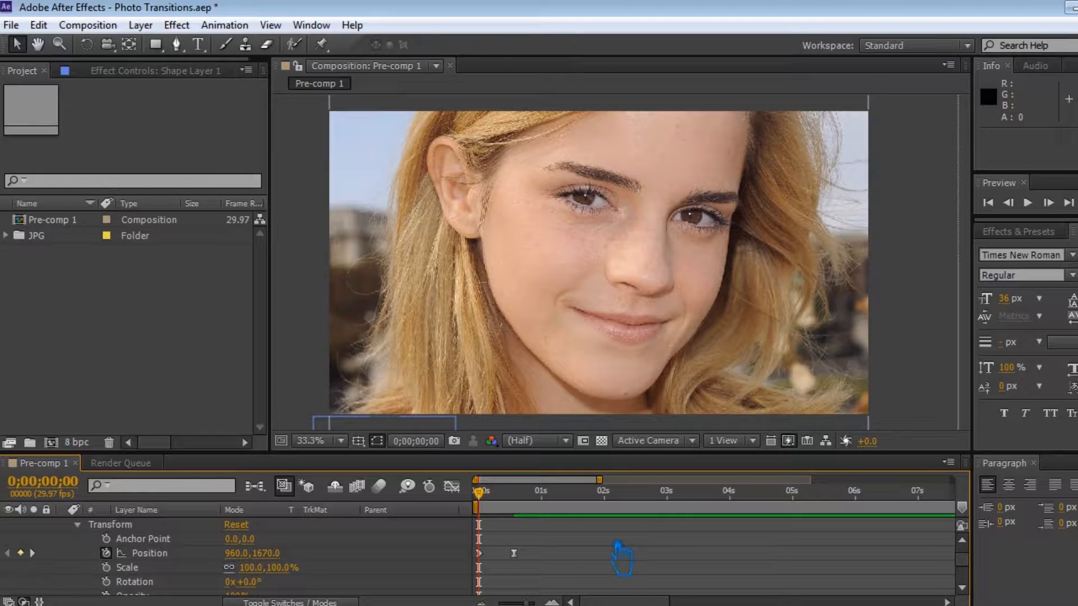
{"action": "key", "text": "ctrl+s"}
Shift the second Position keyframe to 0;00;00;21 and save the project.
{"action": "left_click_drag", "start_coordinate": [514, 554], "coordinate": [522, 554]}
{"action": "left_click", "coordinate": [596, 555]}
{"action": "left_click_drag", "start_coordinate": [479, 493], "coordinate": [522, 494]}
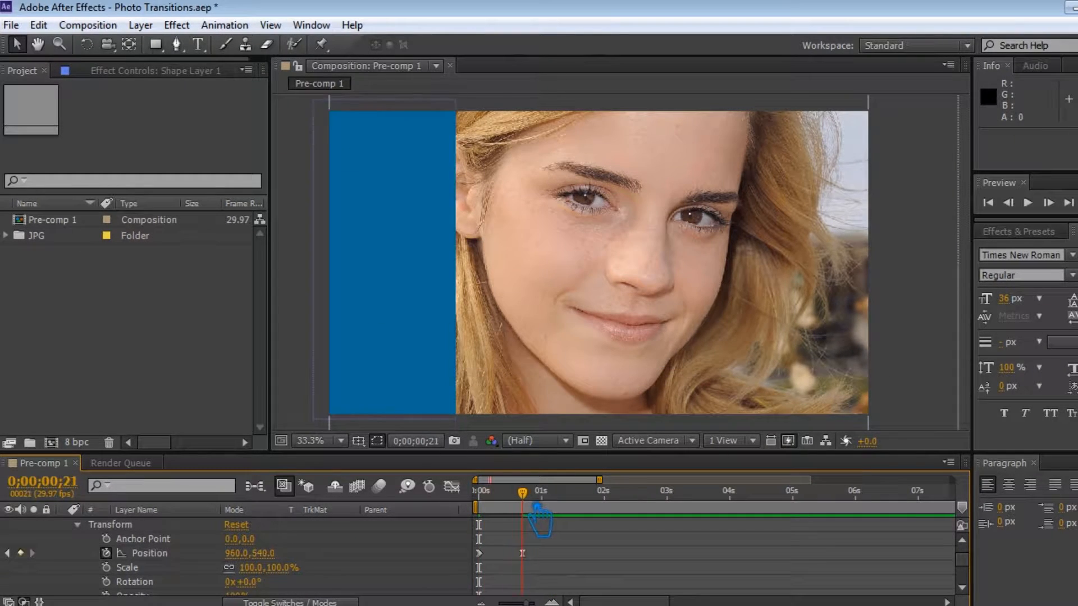
{"action": "key", "text": "ctrl+s"}
Duplicate Shape Layer 1.
{"action": "scroll", "coordinate": [247, 537], "scroll_direction": "up", "scroll_amount": 3}
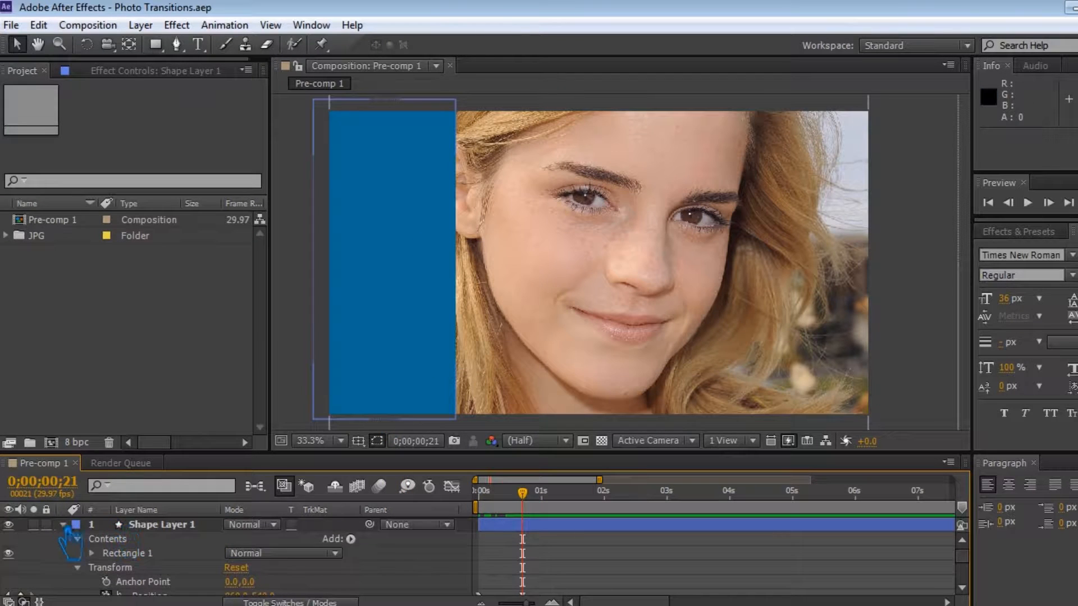
{"action": "left_click", "coordinate": [64, 526]}
{"action": "left_click", "coordinate": [178, 529]}
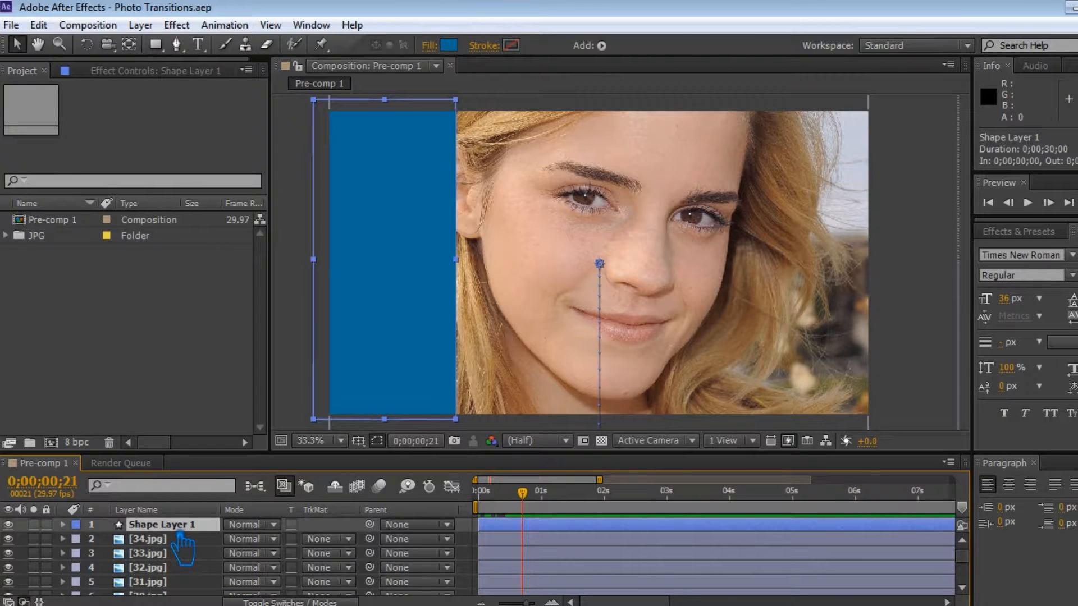
{"action": "key", "text": "ctrl+d"}
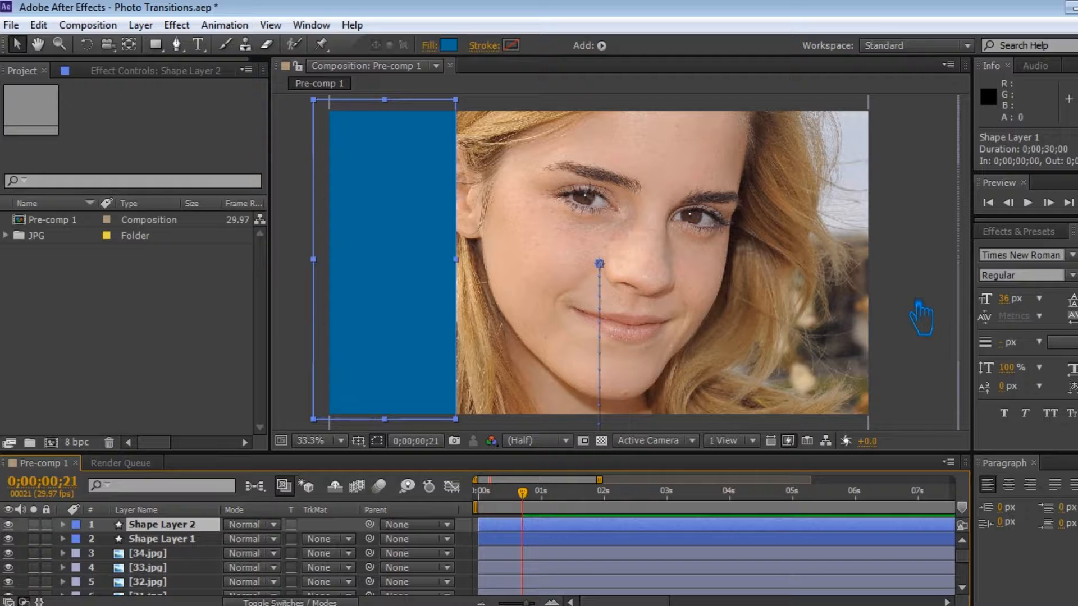
Set Shape Layer 2's Position to 1458,540 and keyframe it at 0;00;01;13.
{"action": "left_click", "coordinate": [63, 525]}
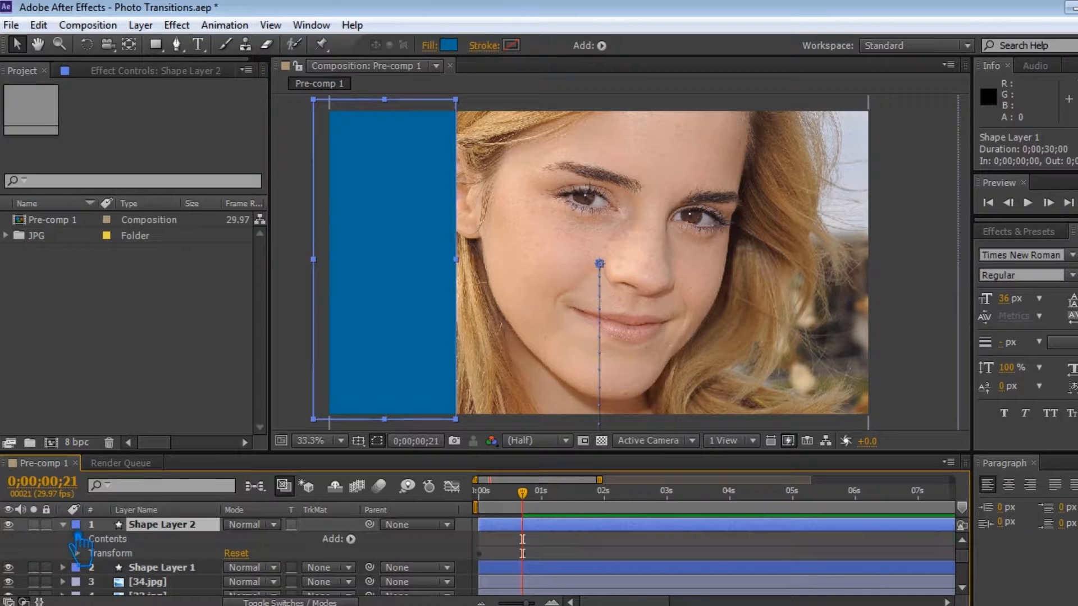
{"action": "left_click", "coordinate": [78, 554]}
{"action": "left_click_drag", "start_coordinate": [279, 561], "coordinate": [639, 538]}
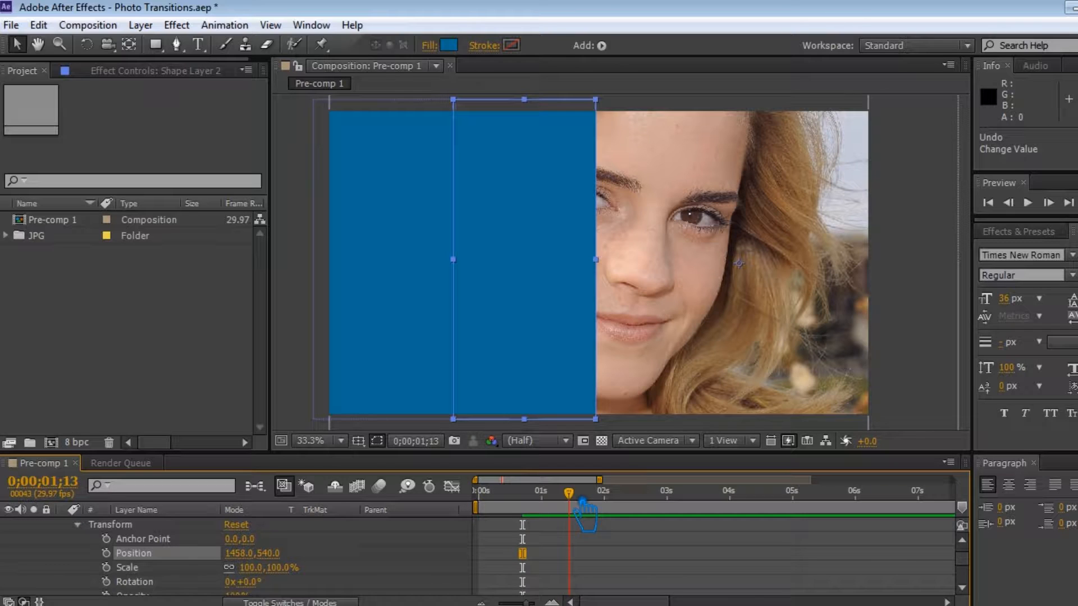
{"action": "left_click", "coordinate": [107, 553]}
Keyframe Shape Layer 2's Position at 1458,-570 at 0;00;00;21.
{"action": "left_click_drag", "start_coordinate": [583, 503], "coordinate": [545, 504]}
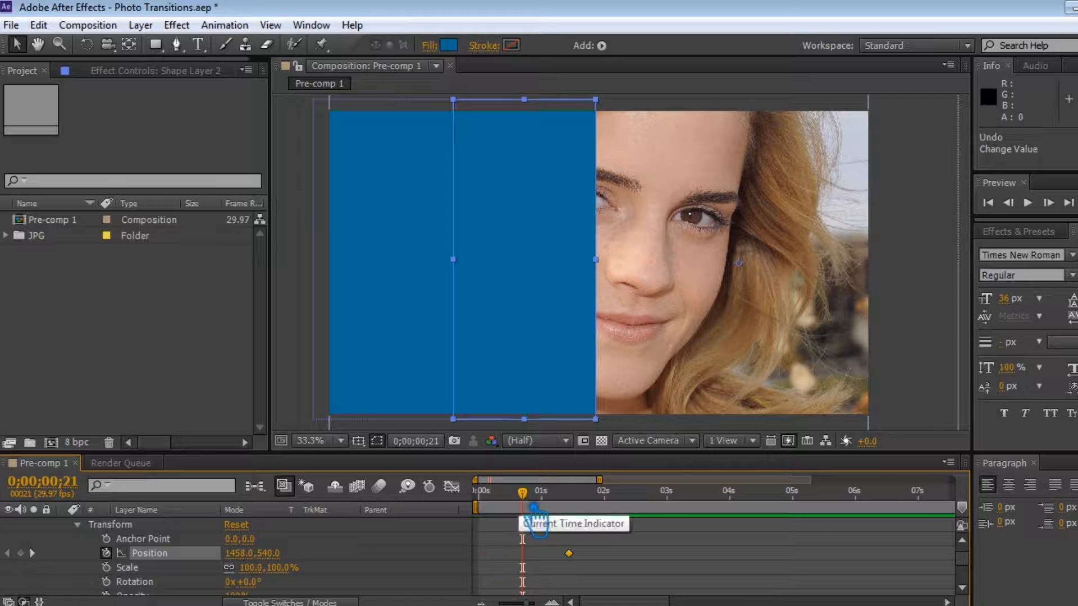
{"action": "left_click_drag", "start_coordinate": [290, 560], "coordinate": [188, 564]}
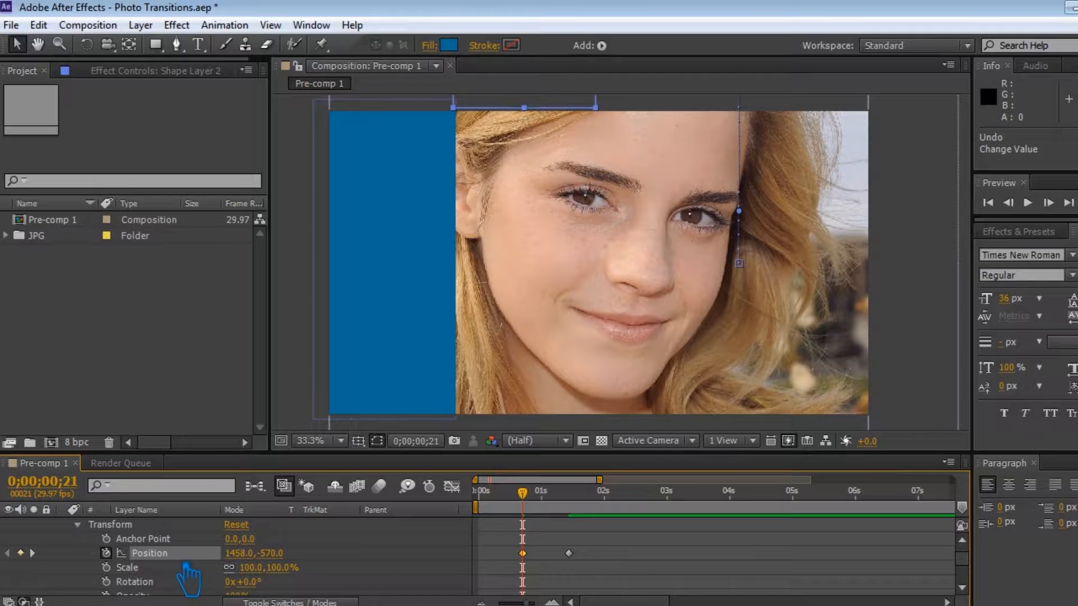
Apply easing to both Position keyframes of Shape Layer 2 and save the project.
{"action": "right_click", "coordinate": [531, 559]}
{"action": "left_click", "coordinate": [532, 562]}
{"action": "right_click", "coordinate": [523, 554]}
{"action": "mouse_move", "coordinate": [646, 542]}
{"action": "left_click", "coordinate": [808, 402]}
{"action": "right_click", "coordinate": [569, 555]}
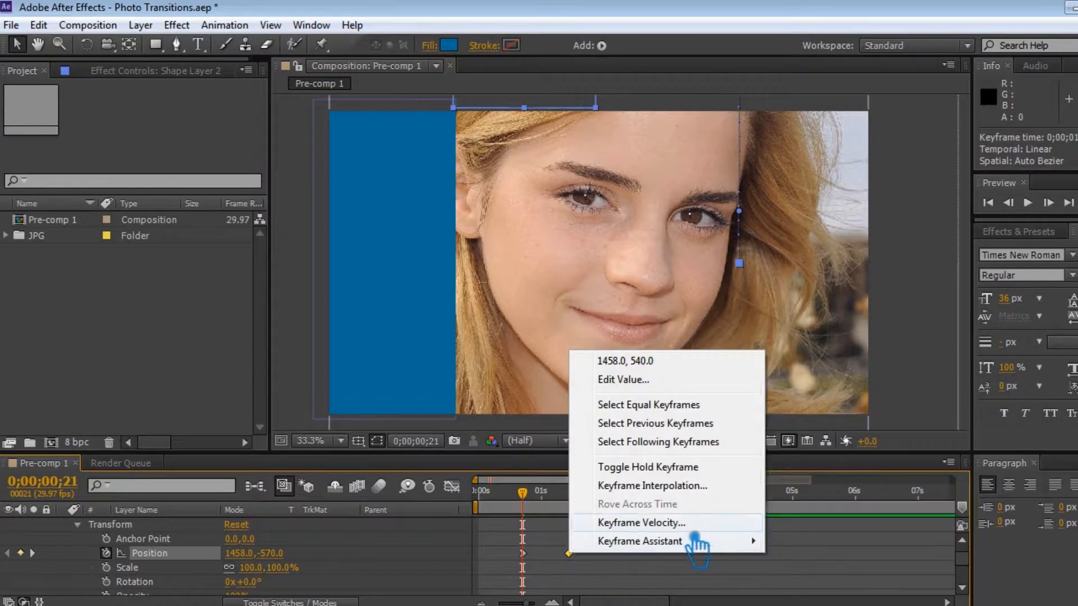
{"action": "mouse_move", "coordinate": [695, 542]}
{"action": "left_click", "coordinate": [857, 449]}
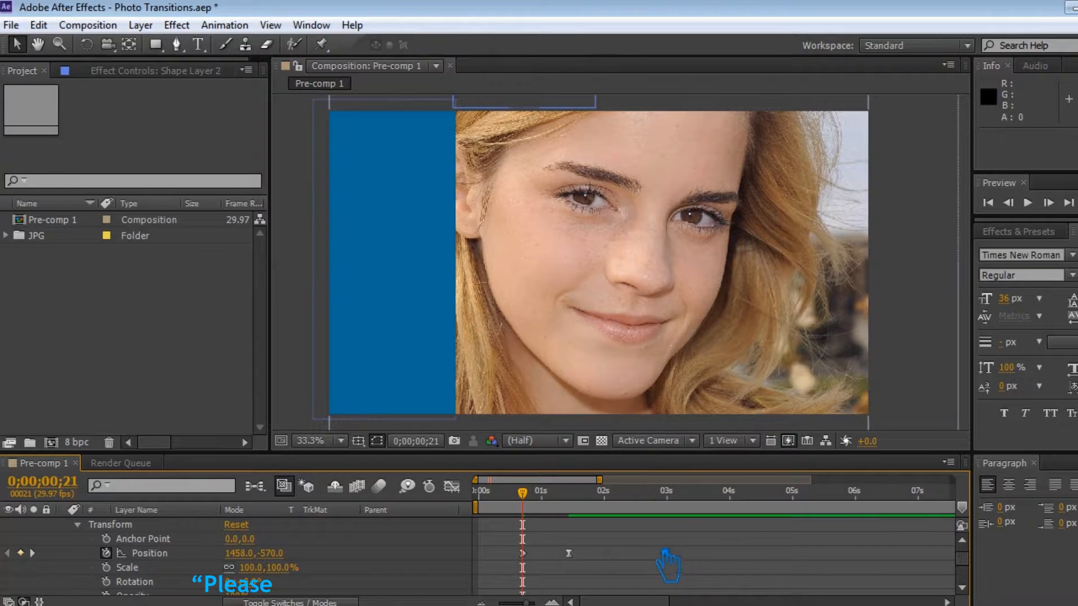
{"action": "key", "text": "ctrl+s"}
Duplicate Shape Layer 2.
{"action": "left_click_drag", "start_coordinate": [522, 493], "coordinate": [588, 514]}
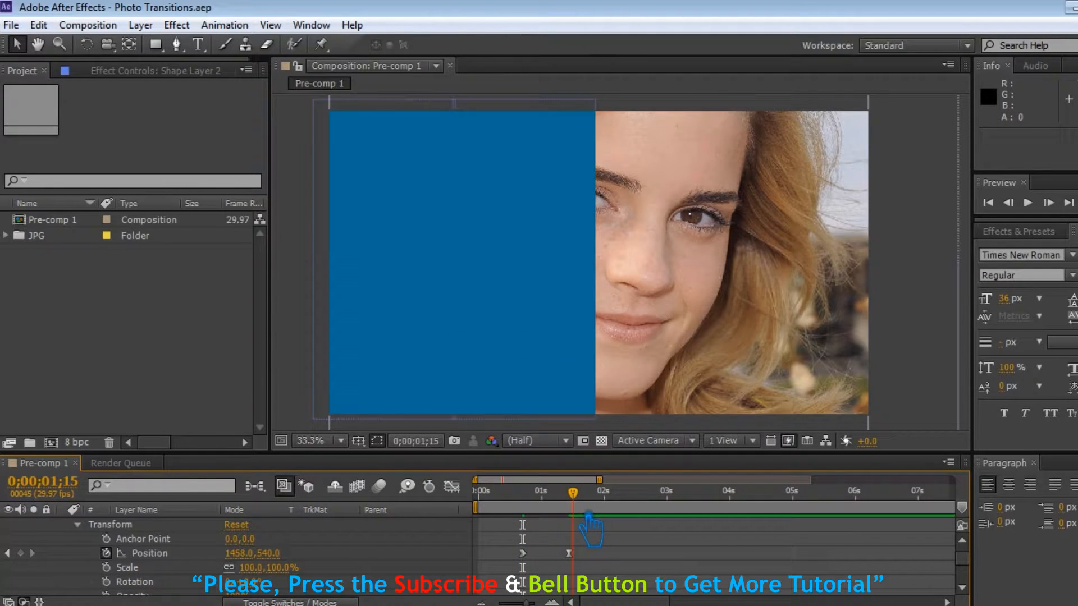
{"action": "scroll", "coordinate": [587, 528], "scroll_direction": "up", "scroll_amount": 2}
{"action": "left_click", "coordinate": [63, 525]}
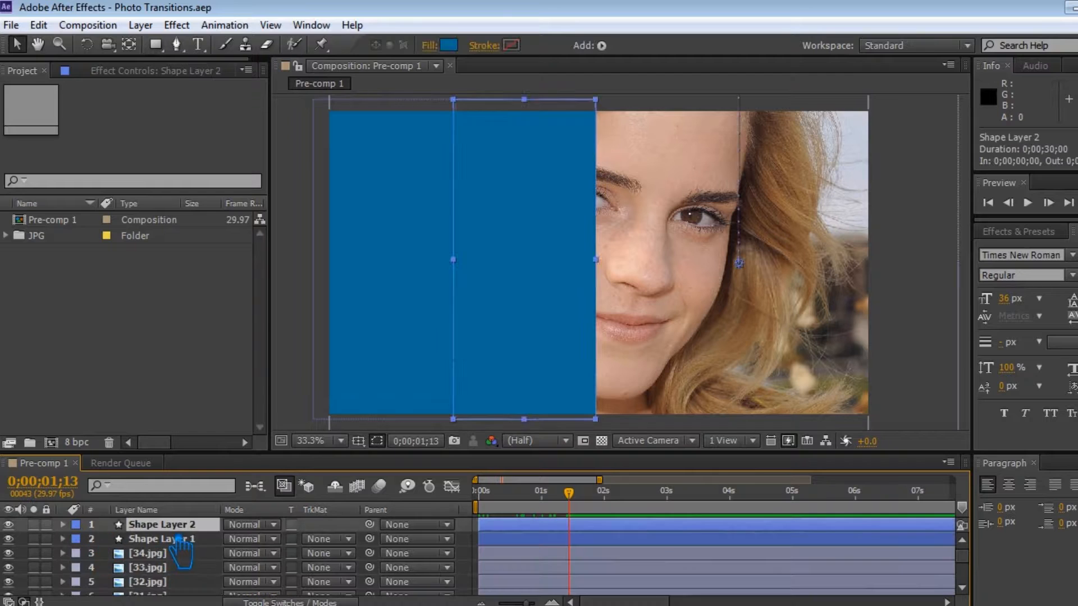
{"action": "key", "text": "ctrl+d"}
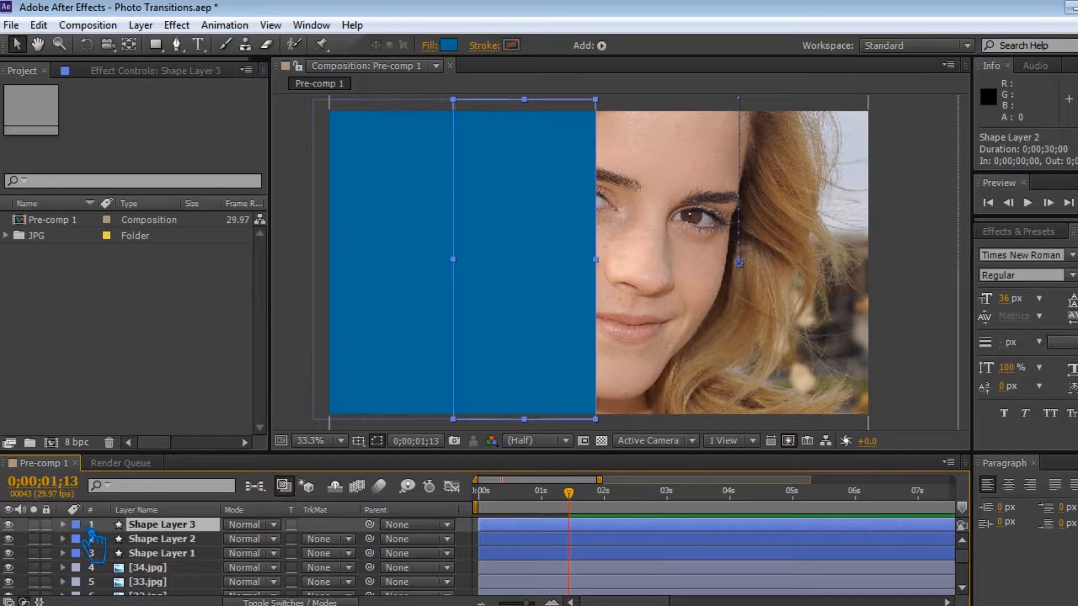
Clear Shape Layer 3's Position keyframes and set its Position to 1956,540.
{"action": "left_click", "coordinate": [62, 525]}
{"action": "left_click", "coordinate": [78, 553]}
{"action": "left_click", "coordinate": [106, 554]}
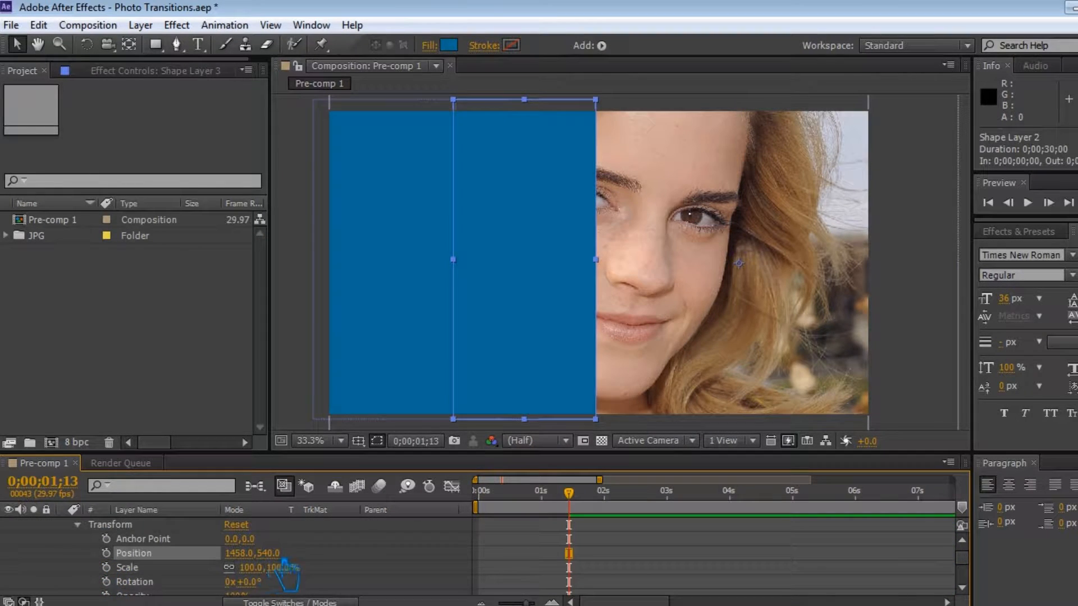
{"action": "left_click_drag", "start_coordinate": [248, 563], "coordinate": [660, 556]}
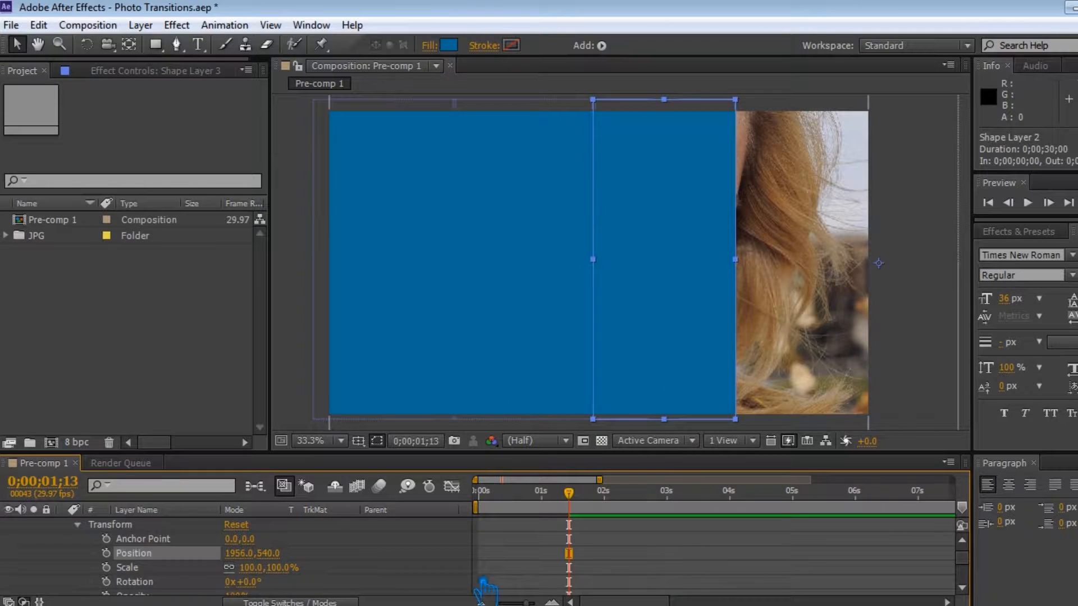
Add a Position keyframe for Shape Layer 3 at 0;00;02;19.
{"action": "left_click_drag", "start_coordinate": [570, 494], "coordinate": [588, 515]}
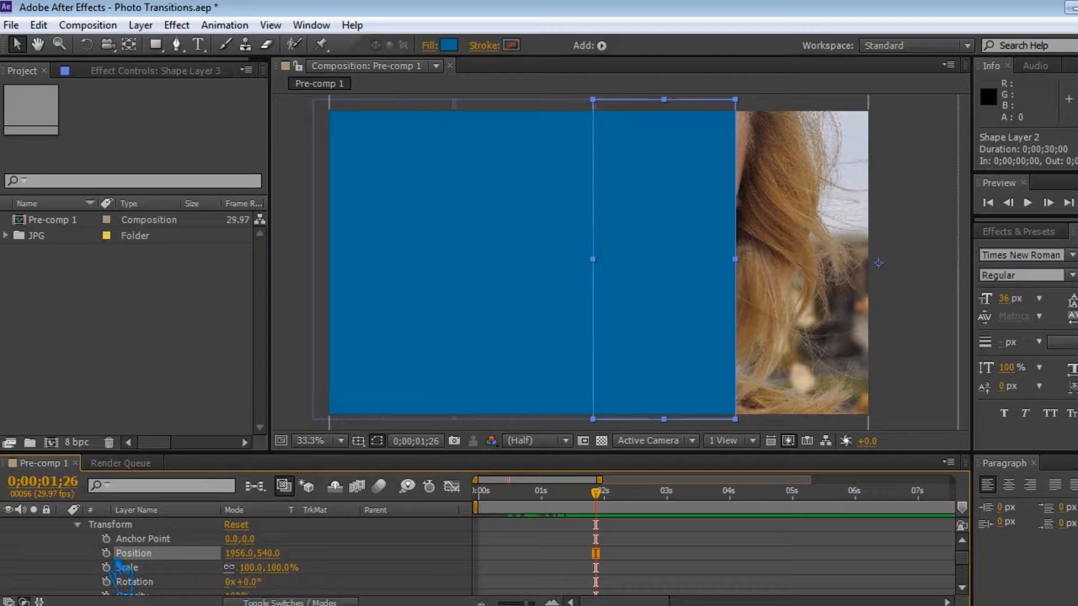
{"action": "left_click_drag", "start_coordinate": [599, 496], "coordinate": [611, 522]}
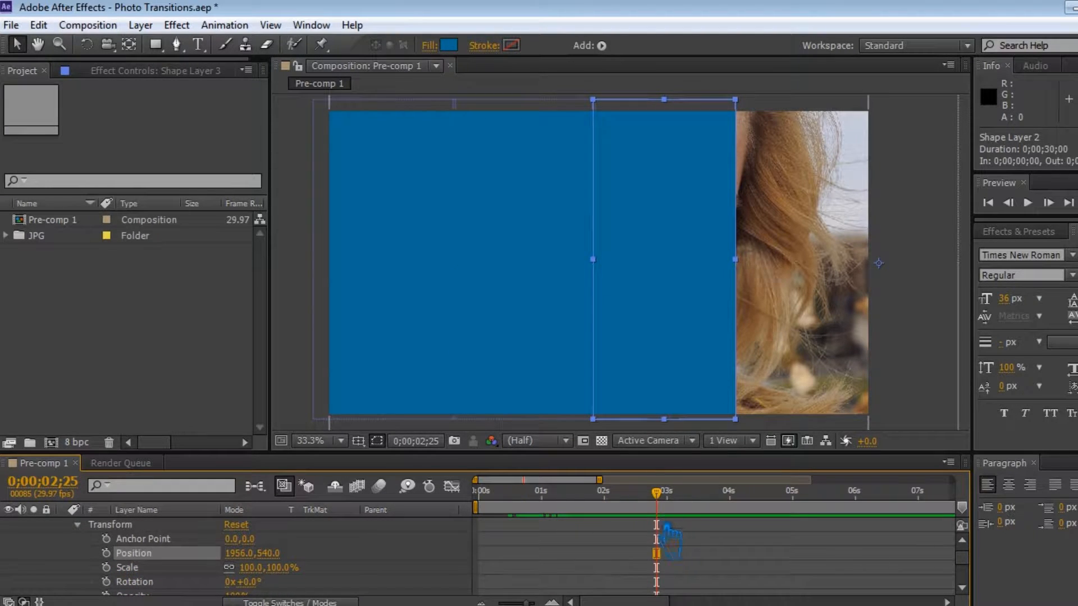
{"action": "key", "text": "Page_Up"}
{"action": "left_click", "coordinate": [106, 553]}
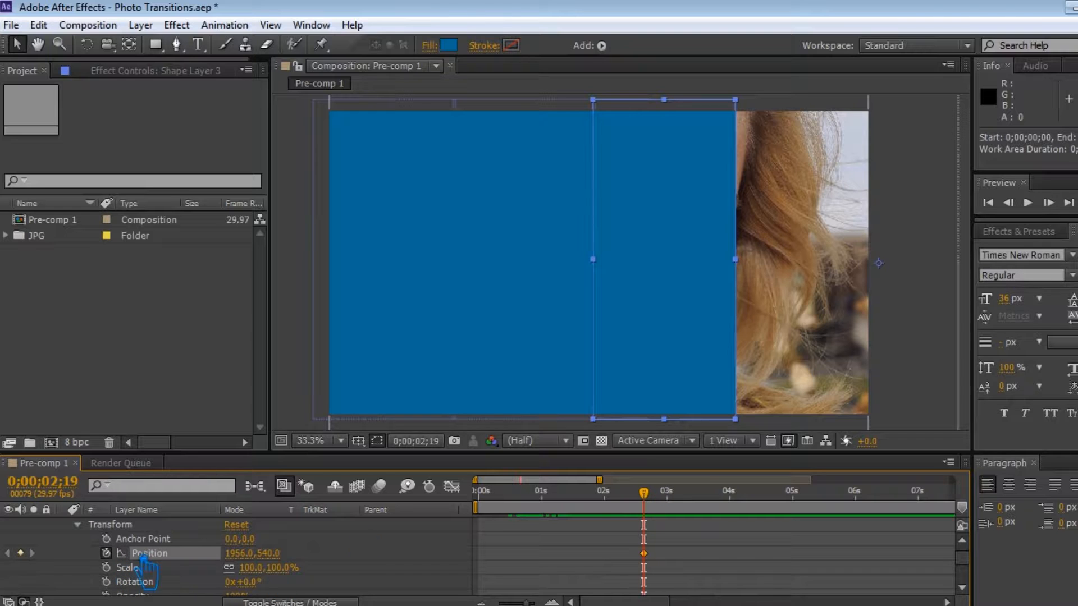
Move Shape Layer 3's Position keyframe slightly earlier in time.
{"action": "mouse_move", "coordinate": [597, 531]}
{"action": "left_mouse_down"}
{"action": "mouse_move", "coordinate": [552, 525]}
{"action": "mouse_move", "coordinate": [590, 533]}
{"action": "left_mouse_up"}
{"action": "left_click_drag", "start_coordinate": [661, 564], "coordinate": [631, 569]}
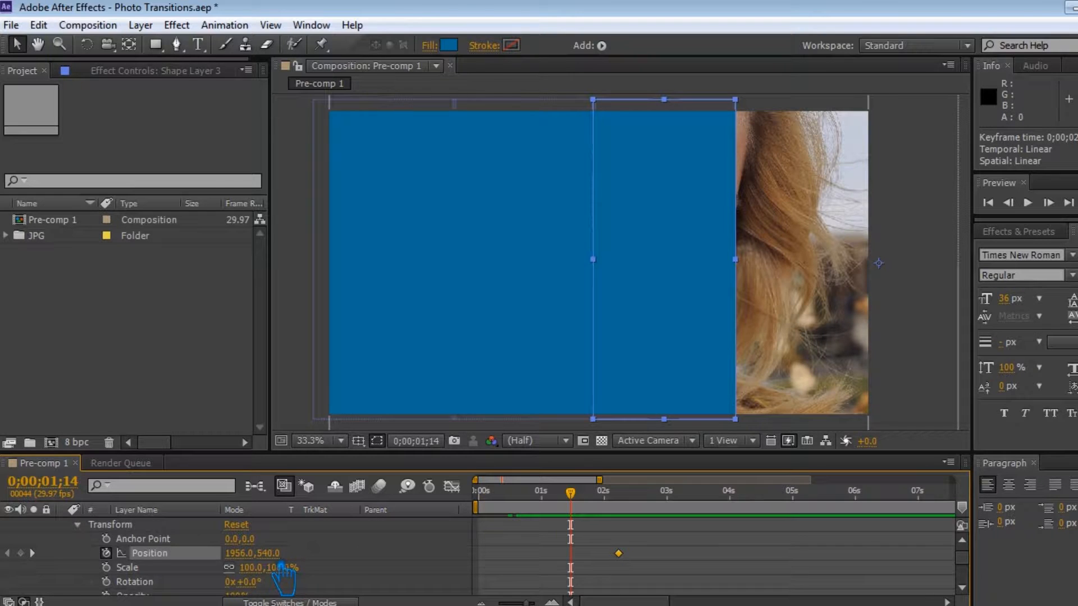
Add a Position keyframe for Shape Layer 3 at 0;00;01;13 with its Y value raised to about -591, above the frame.
{"action": "left_click_drag", "start_coordinate": [563, 539], "coordinate": [584, 523]}
{"action": "left_click_drag", "start_coordinate": [269, 553], "coordinate": [525, 553]}
{"action": "key", "text": "ctrl+z"}
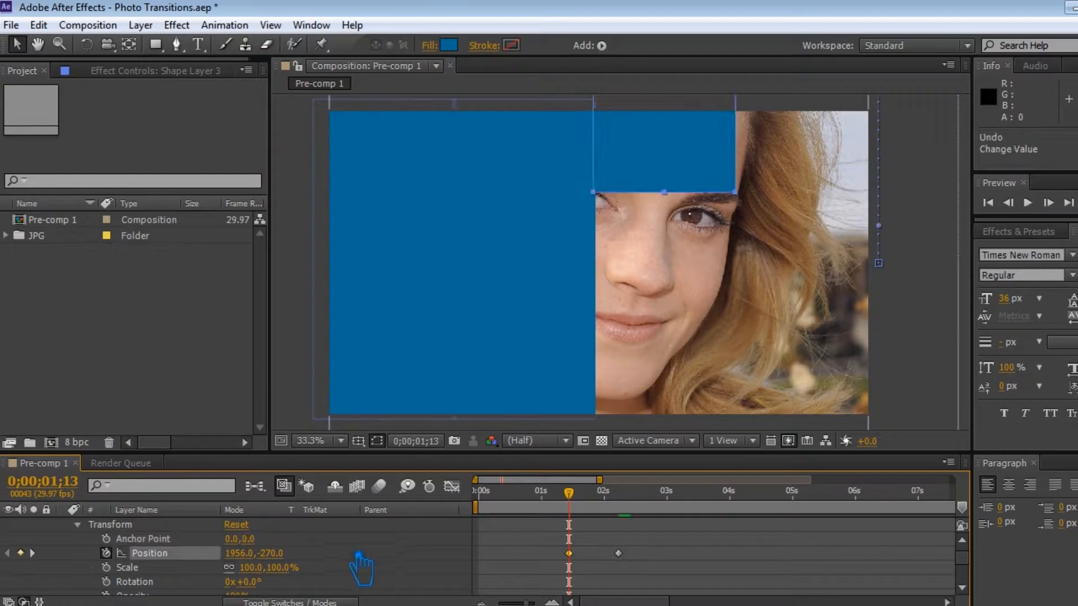
{"action": "key", "text": "ctrl+z"}
{"action": "left_click_drag", "start_coordinate": [291, 569], "coordinate": [178, 581]}
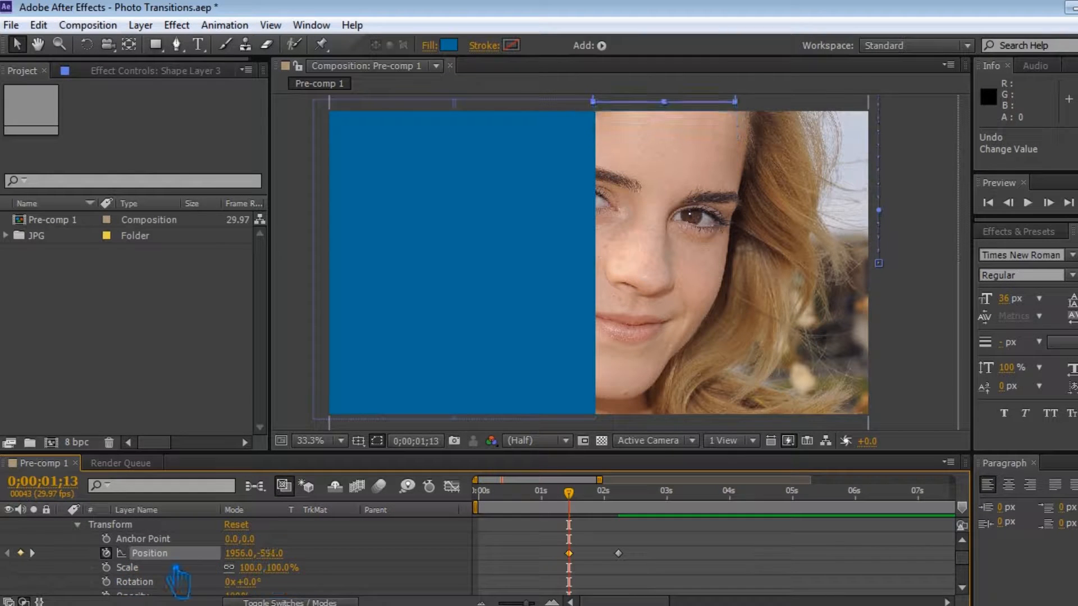
Apply Easy Ease In to Shape Layer 3's first Position keyframe.
{"action": "left_click_drag", "start_coordinate": [558, 490], "coordinate": [635, 514]}
{"action": "right_click", "coordinate": [569, 554]}
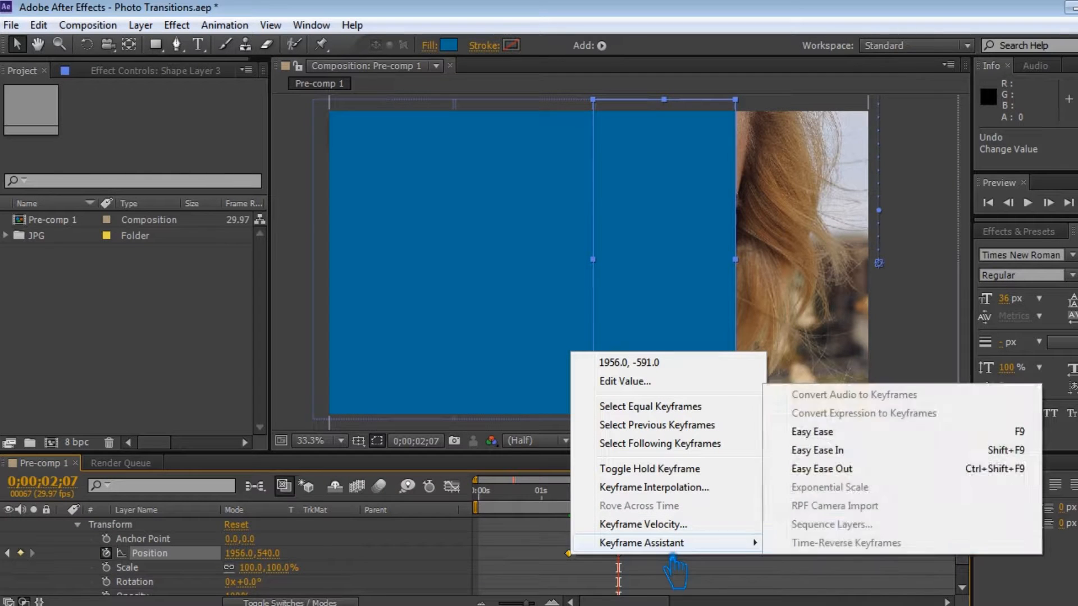
{"action": "mouse_move", "coordinate": [761, 542]}
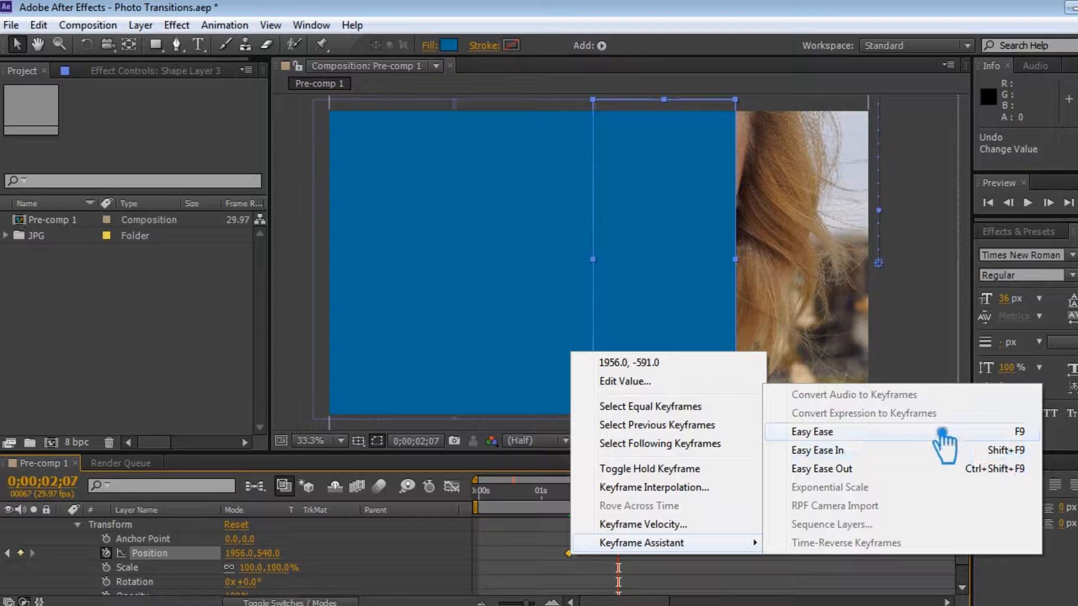
{"action": "left_click", "coordinate": [921, 451]}
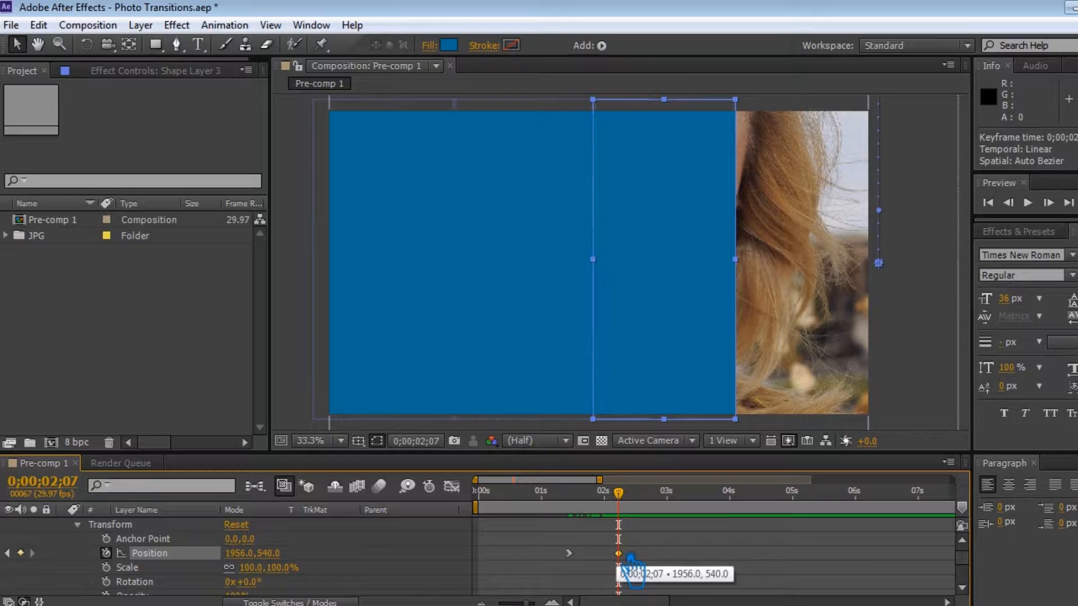
{"action": "left_click", "coordinate": [640, 570]}
{"action": "left_click_drag", "start_coordinate": [619, 496], "coordinate": [637, 540]}
{"action": "mouse_move", "coordinate": [570, 554]}
{"action": "left_mouse_down"}
{"action": "mouse_move", "coordinate": [648, 553]}
{"action": "mouse_move", "coordinate": [575, 553]}
{"action": "left_mouse_up"}
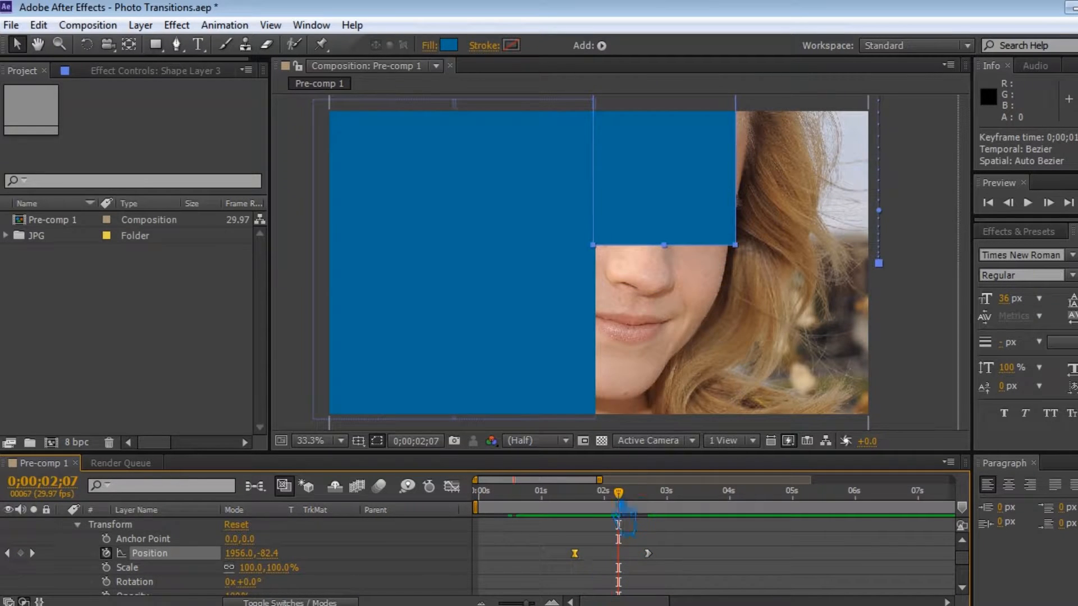
{"action": "key", "text": "ctrl+z"}
{"action": "key", "text": "ctrl+z"}
{"action": "left_click", "coordinate": [660, 540]}
{"action": "left_click_drag", "start_coordinate": [619, 495], "coordinate": [637, 538]}
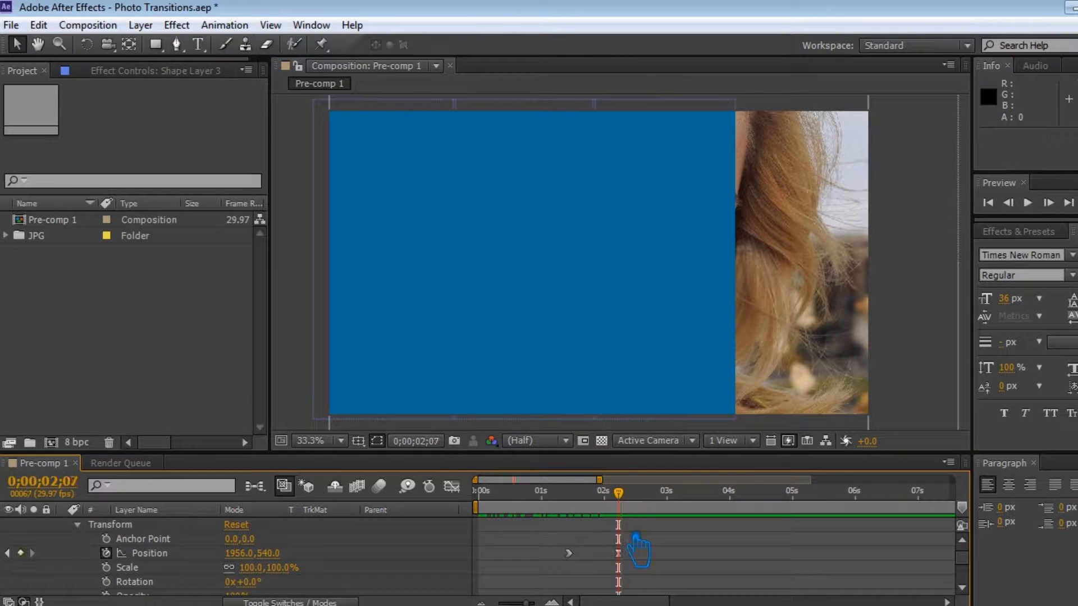
Duplicate Shape Layer 3.
{"action": "scroll", "coordinate": [186, 563], "scroll_direction": "up", "scroll_amount": 1}
{"action": "left_click", "coordinate": [63, 526]}
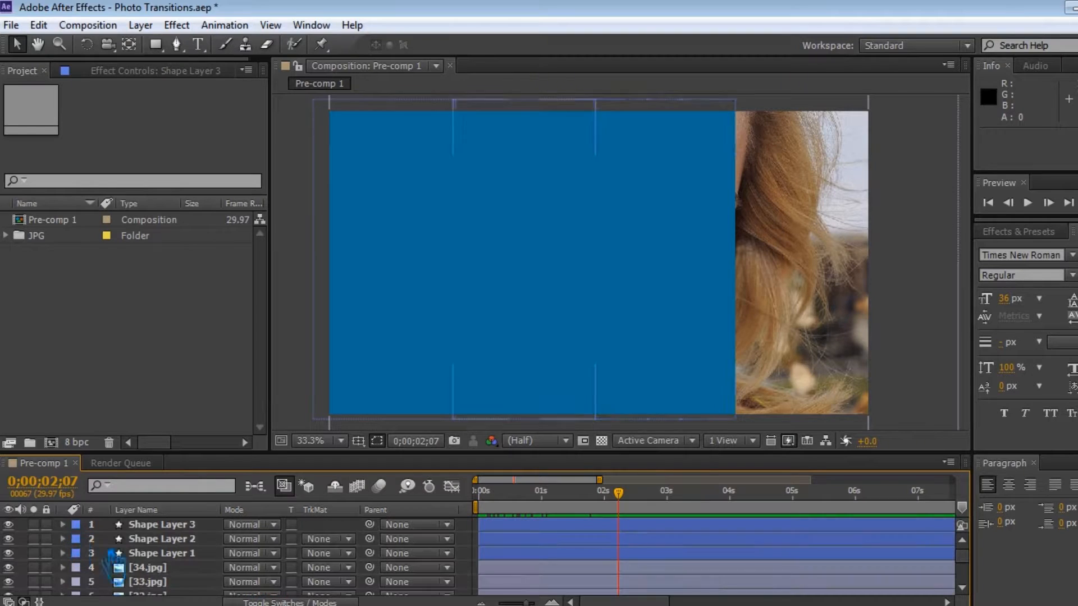
{"action": "left_click", "coordinate": [573, 526]}
{"action": "key", "text": "ctrl+d"}
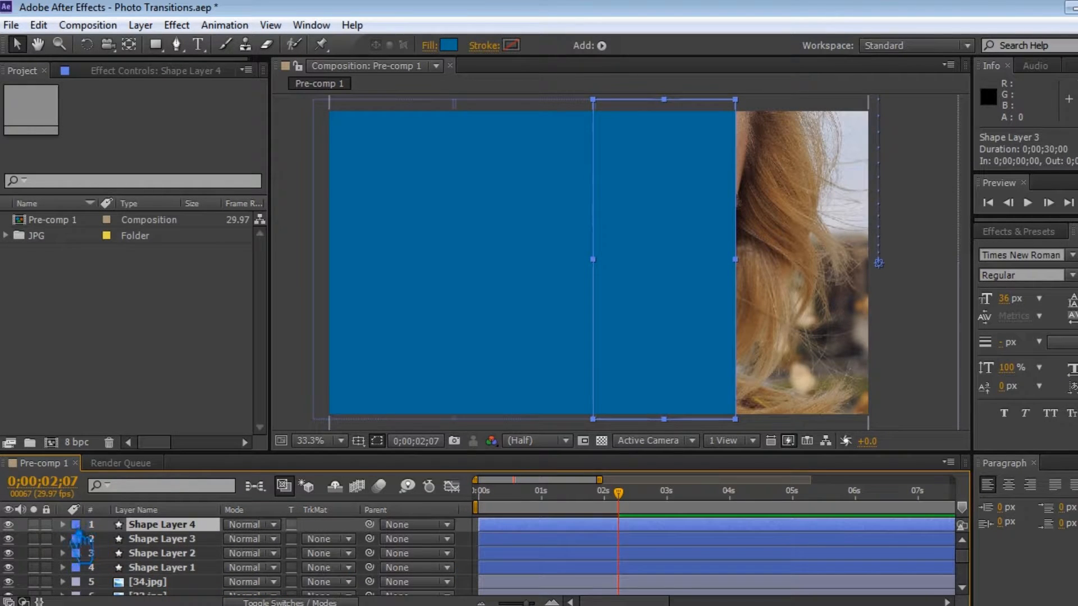
Set Shape Layer 4's Position X value to 2433 so it sits off the frame's right edge.
{"action": "left_click", "coordinate": [62, 524]}
{"action": "left_click", "coordinate": [77, 553]}
{"action": "scroll", "coordinate": [140, 573], "scroll_direction": "down", "scroll_amount": 1}
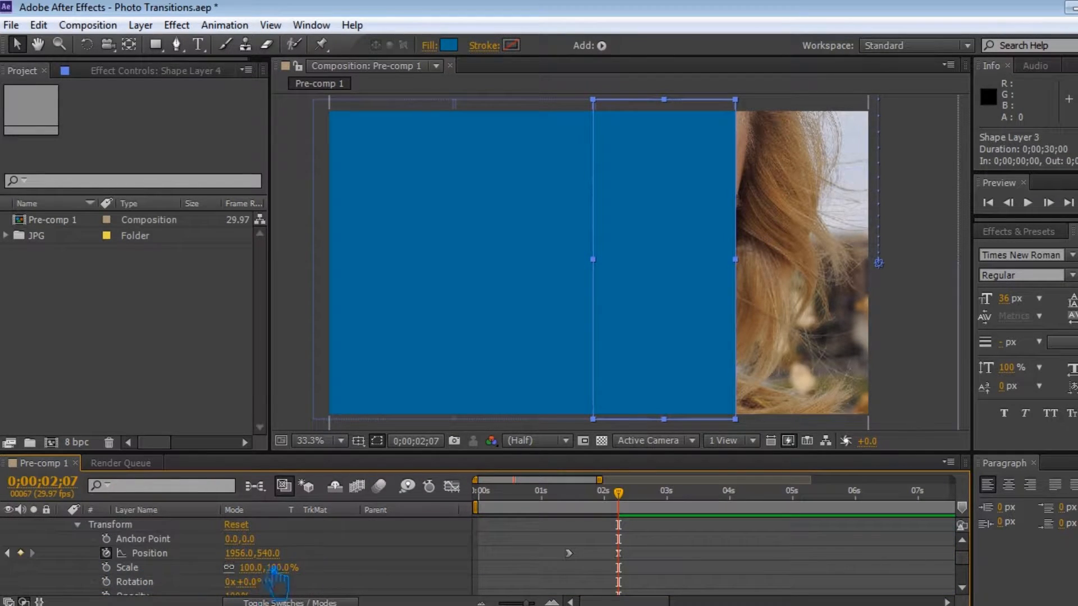
{"action": "left_click", "coordinate": [124, 555]}
{"action": "left_click_drag", "start_coordinate": [251, 553], "coordinate": [660, 575]}
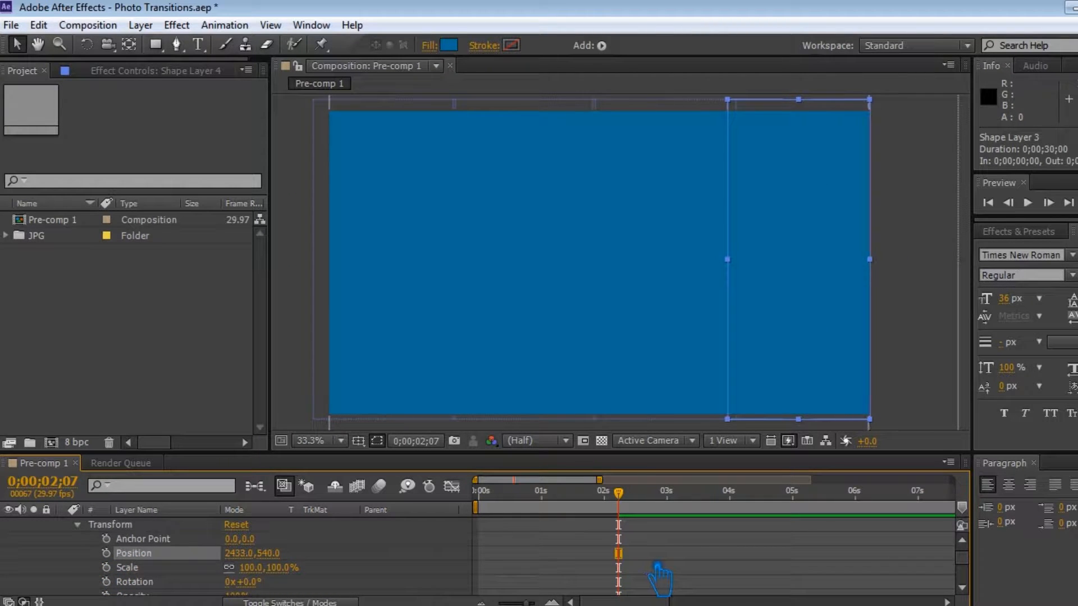
Rework Shape Layer 4's Position keyframes so its slide ends at 0;00;03;00, then save the project.
{"action": "mouse_move", "coordinate": [627, 507]}
{"action": "left_mouse_down"}
{"action": "mouse_move", "coordinate": [603, 511]}
{"action": "mouse_move", "coordinate": [637, 512]}
{"action": "left_mouse_up"}
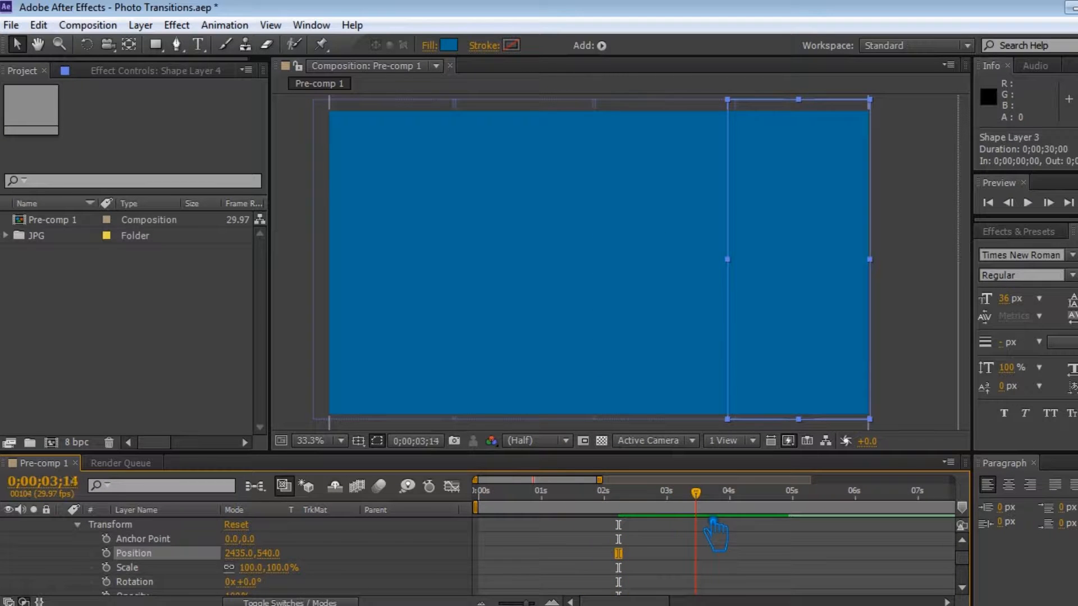
{"action": "left_click_drag", "start_coordinate": [670, 525], "coordinate": [644, 533]}
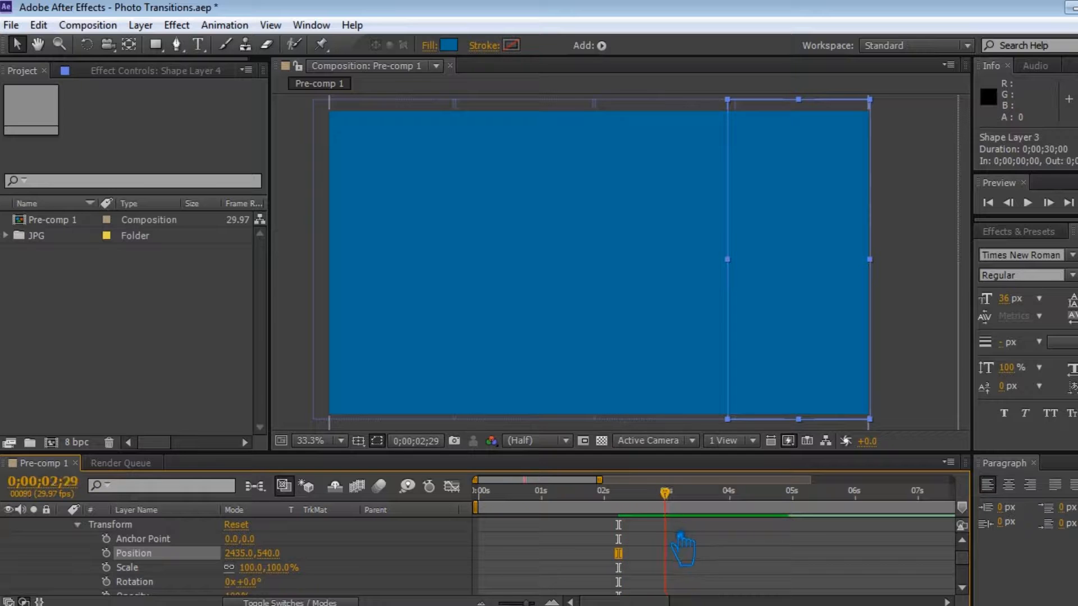
{"action": "key", "text": "alt+shift+p"}
{"action": "left_click_drag", "start_coordinate": [679, 508], "coordinate": [605, 511]}
{"action": "left_click_drag", "start_coordinate": [267, 553], "coordinate": [524, 566]}
{"action": "left_click_drag", "start_coordinate": [598, 516], "coordinate": [667, 553]}
{"action": "left_click_drag", "start_coordinate": [665, 493], "coordinate": [668, 493]}
{"action": "key", "text": "ctrl+s"}
Pre-compose all four shape layers into a new composition named Pre-comp 2.
{"action": "scroll", "coordinate": [331, 573], "scroll_direction": "up", "scroll_amount": 2}
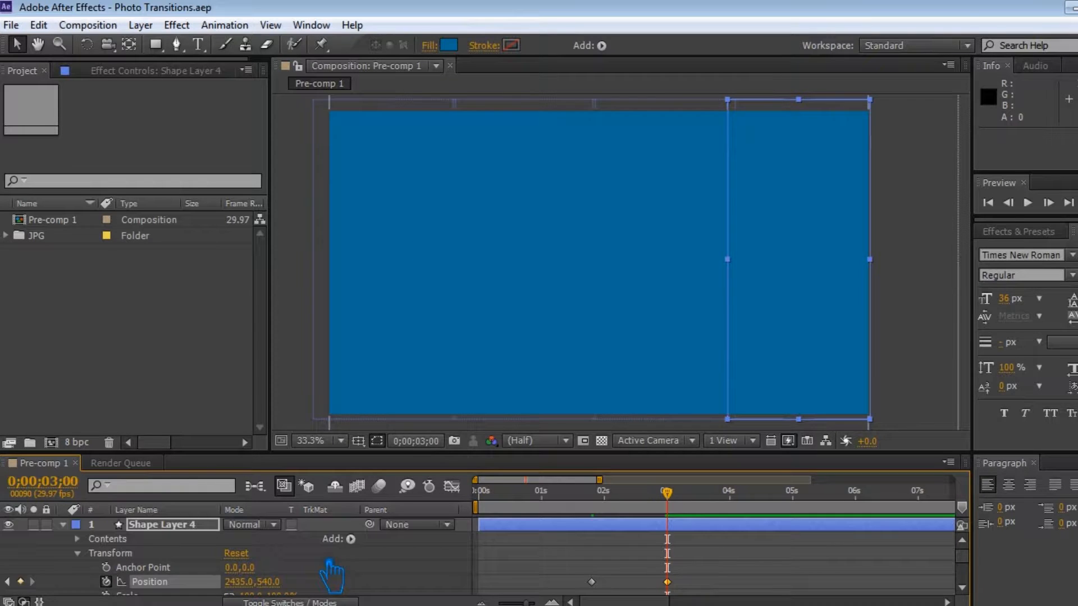
{"action": "left_click", "coordinate": [63, 525]}
{"action": "left_click", "coordinate": [185, 568], "text": "shift"}
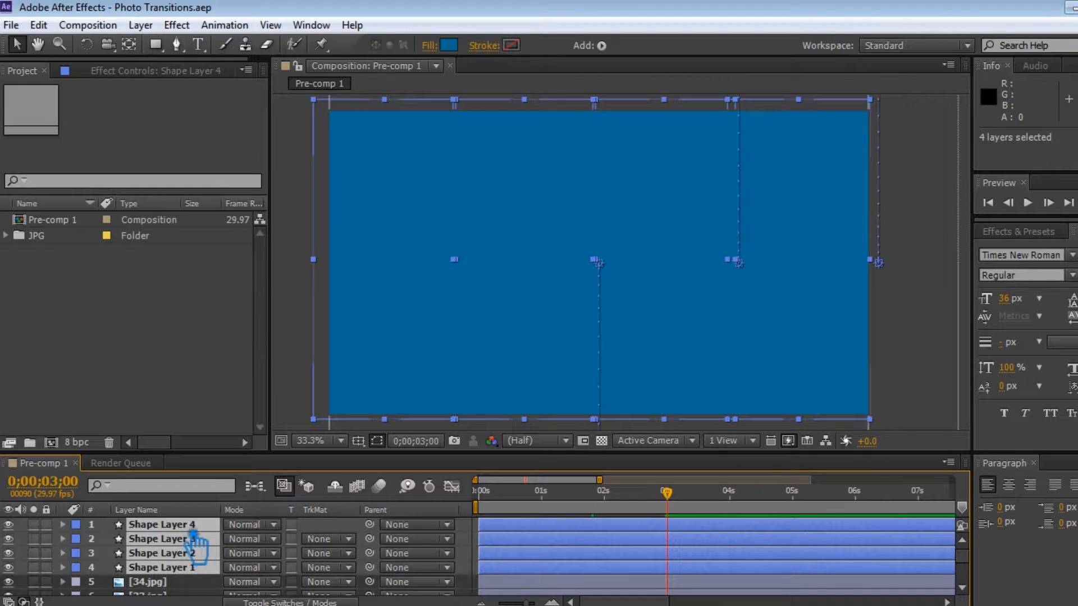
{"action": "right_click", "coordinate": [195, 544]}
{"action": "left_click", "coordinate": [241, 570]}
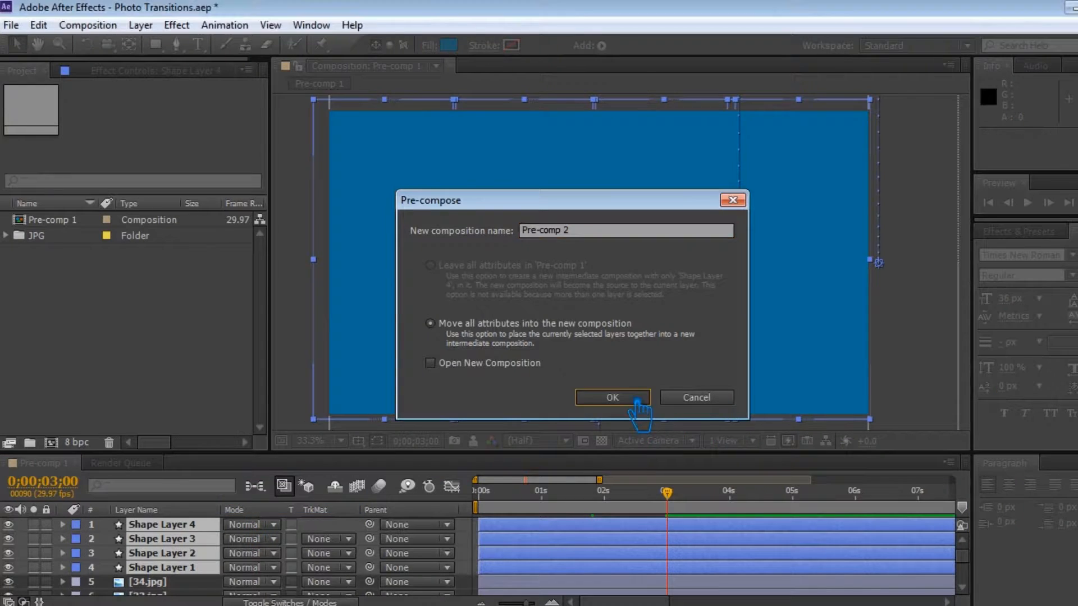
{"action": "left_click", "coordinate": [614, 395]}
Save the project and set the 34.jpg layer's track matte to Alpha Inverted Matte.
{"action": "key", "text": "ctrl+s"}
{"action": "left_click", "coordinate": [345, 539]}
{"action": "left_click", "coordinate": [404, 480]}
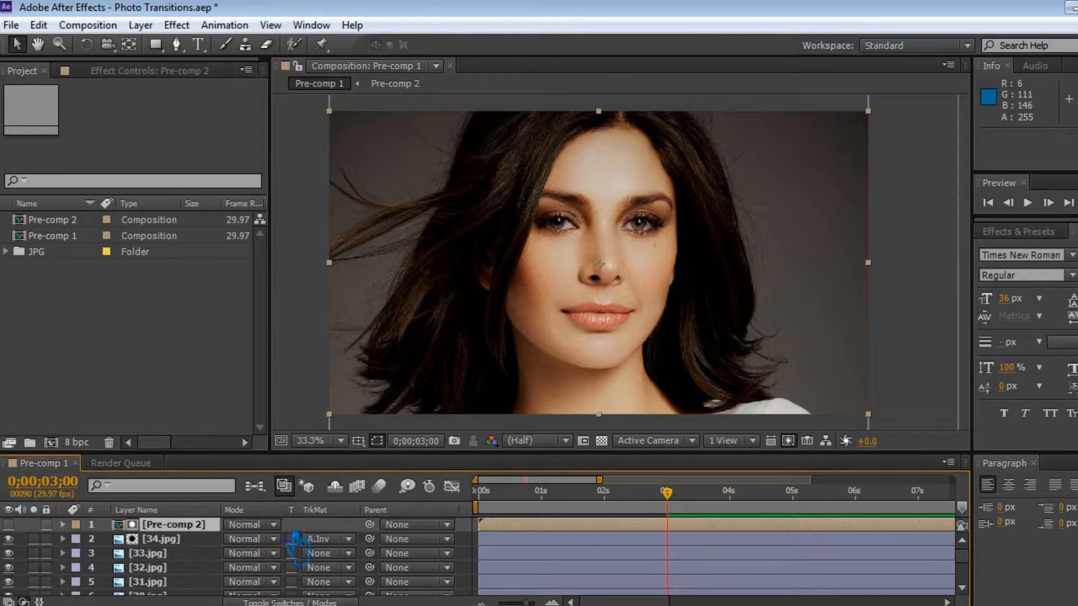
Pre-compose Pre-comp 2 together with 34.jpg into a new composition named 1, then save.
{"action": "left_click", "coordinate": [183, 540], "text": "ctrl"}
{"action": "right_click", "coordinate": [176, 539]}
{"action": "left_click", "coordinate": [163, 532]}
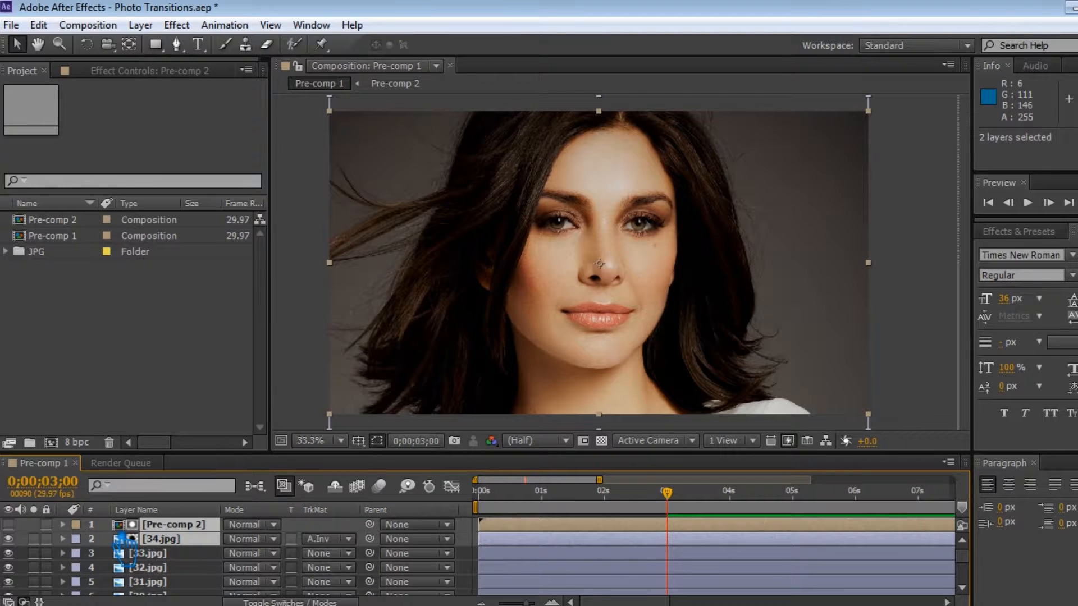
{"action": "right_click", "coordinate": [122, 540]}
{"action": "left_click", "coordinate": [186, 547]}
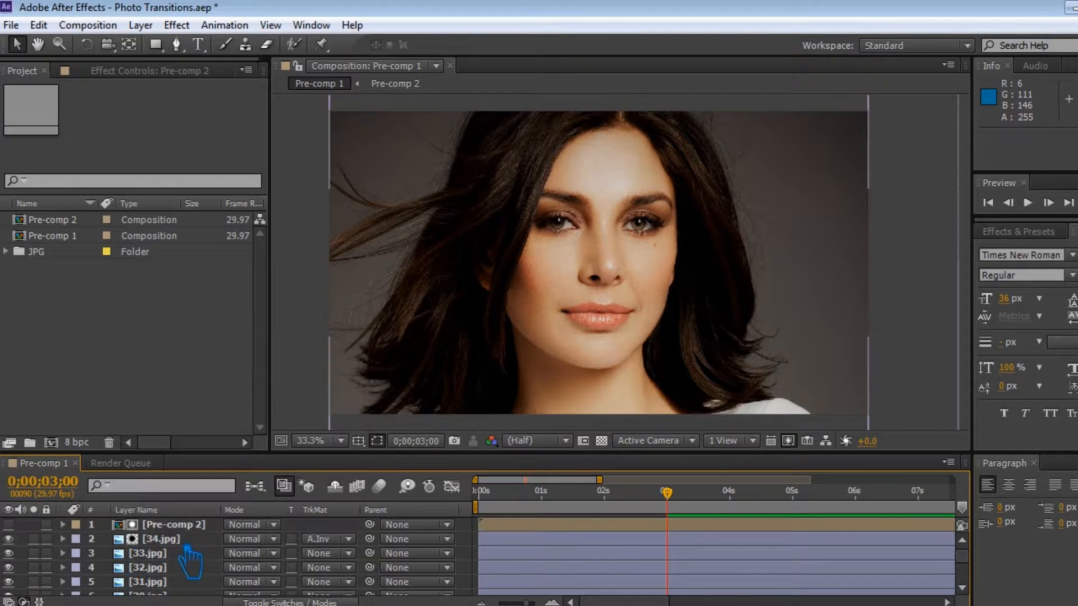
{"action": "left_click", "coordinate": [181, 540]}
{"action": "left_click", "coordinate": [176, 527], "text": "ctrl"}
{"action": "right_click", "coordinate": [175, 525]}
{"action": "left_click", "coordinate": [197, 506]}
{"action": "type", "text": "1"}
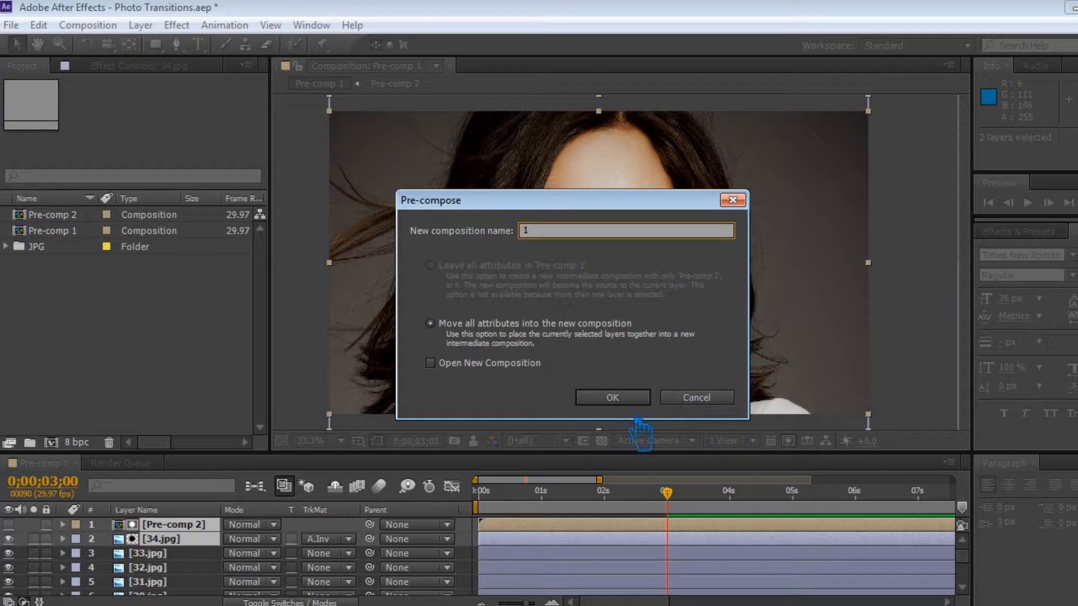
{"action": "left_click", "coordinate": [613, 397]}
{"action": "left_click", "coordinate": [656, 509]}
{"action": "left_click_drag", "start_coordinate": [657, 512], "coordinate": [682, 556]}
{"action": "key", "text": "ctrl+s"}
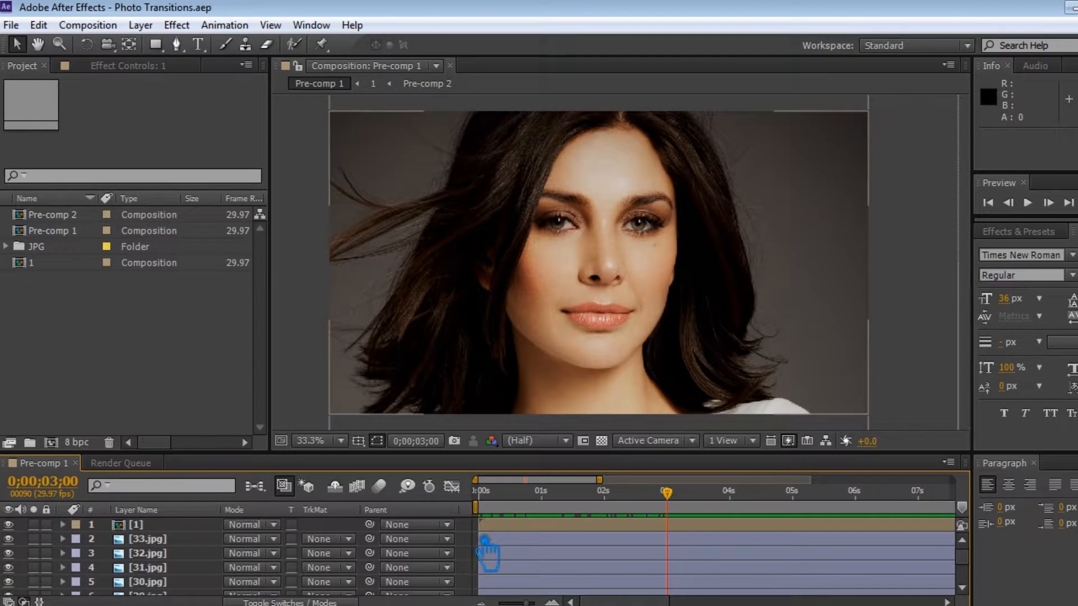
Draw a blue rectangle shape spanning the top band of the frame with the Rectangle tool.
{"action": "left_click", "coordinate": [155, 44]}
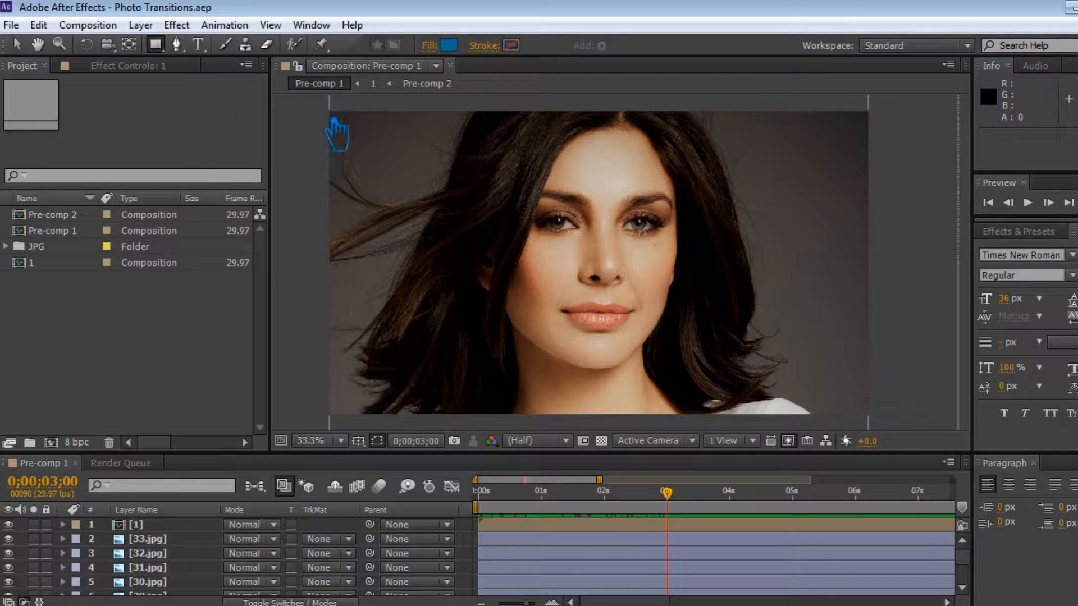
{"action": "left_click_drag", "start_coordinate": [317, 107], "coordinate": [911, 229]}
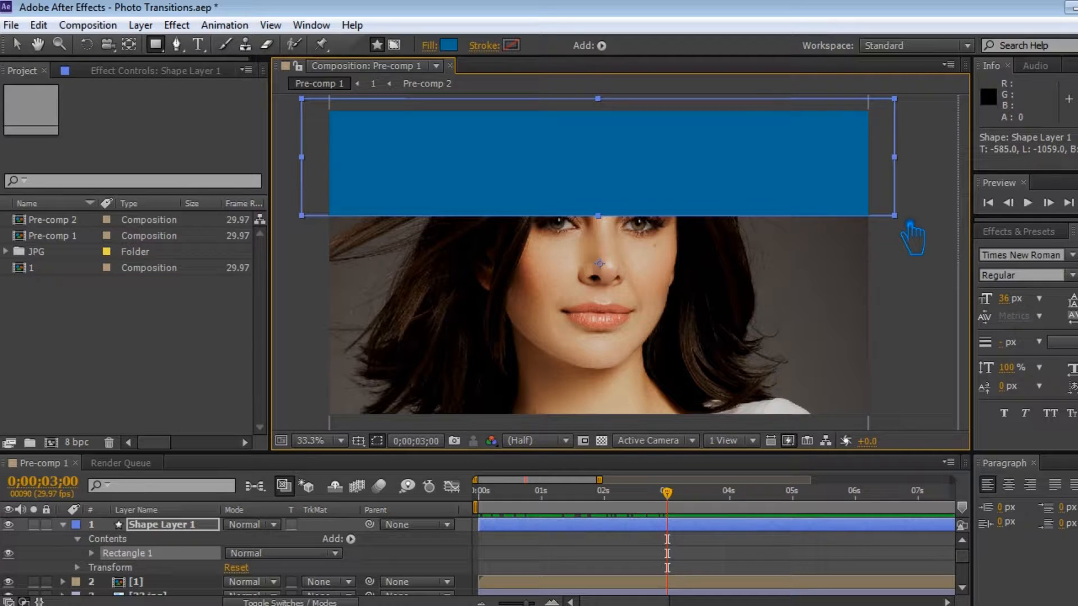
{"action": "left_click", "coordinate": [17, 44]}
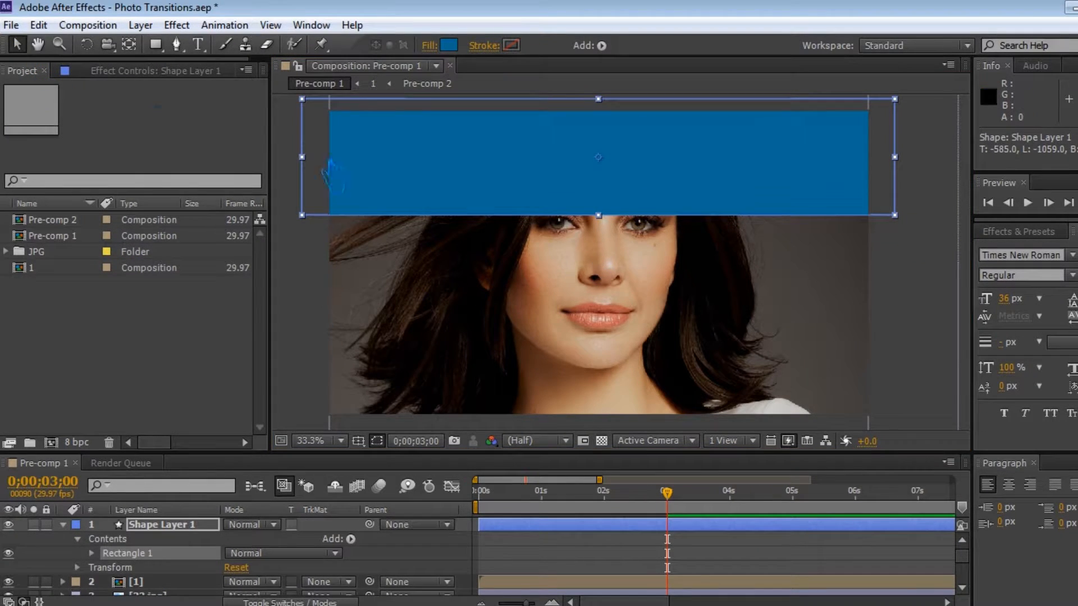
Add a Position keyframe for Shape Layer 1 at 0;00;03;22.
{"action": "left_click", "coordinate": [62, 525]}
{"action": "left_click", "coordinate": [129, 526]}
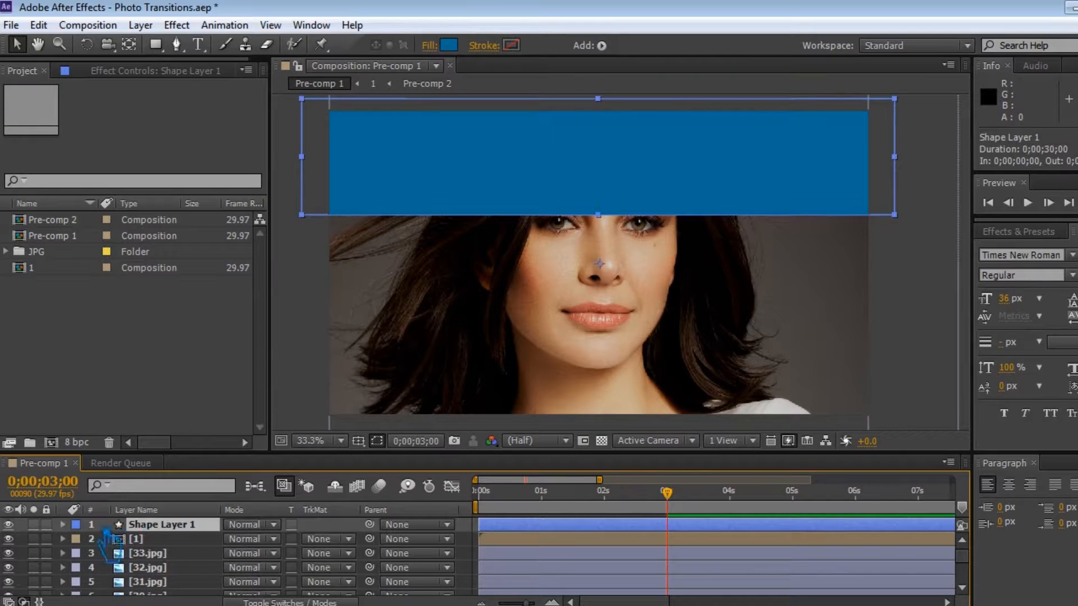
{"action": "left_click", "coordinate": [63, 525]}
{"action": "left_click", "coordinate": [77, 567]}
{"action": "left_click_drag", "start_coordinate": [686, 501], "coordinate": [730, 506]}
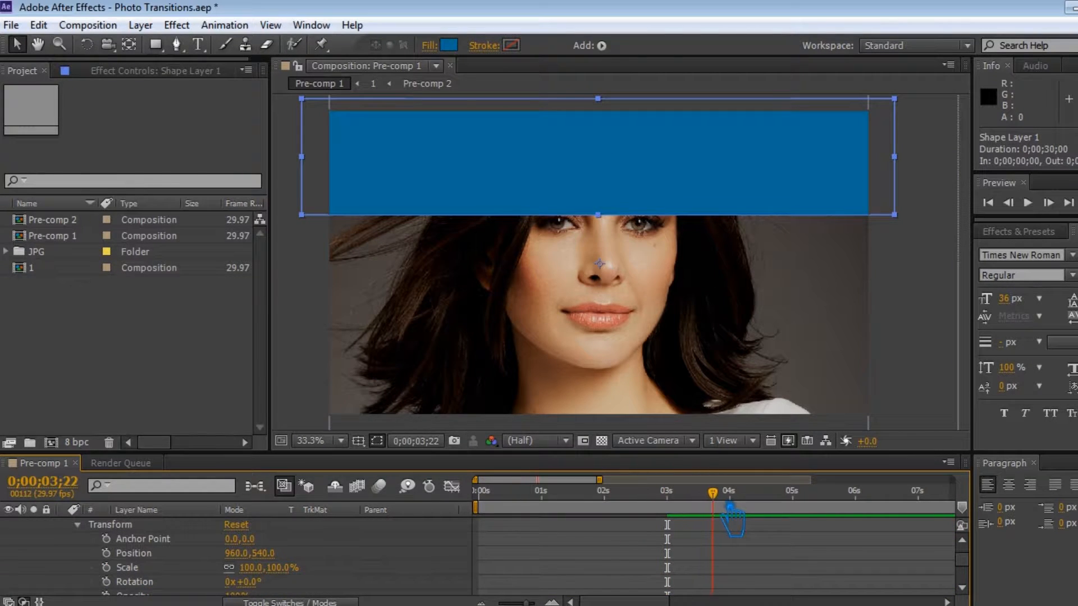
{"action": "left_click", "coordinate": [106, 553]}
At 0;00;03;00, set Shape Layer 1's Position to 2987,540, off the frame's right side.
{"action": "left_click_drag", "start_coordinate": [730, 503], "coordinate": [691, 506]}
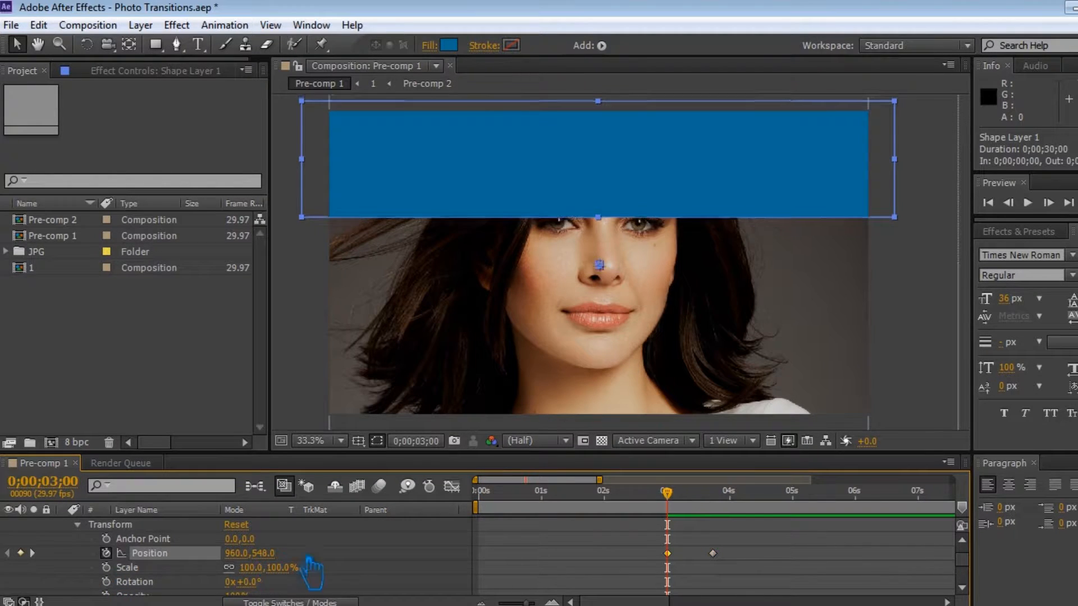
{"action": "left_click_drag", "start_coordinate": [237, 554], "coordinate": [336, 553]}
{"action": "left_click_drag", "start_coordinate": [253, 568], "coordinate": [920, 514]}
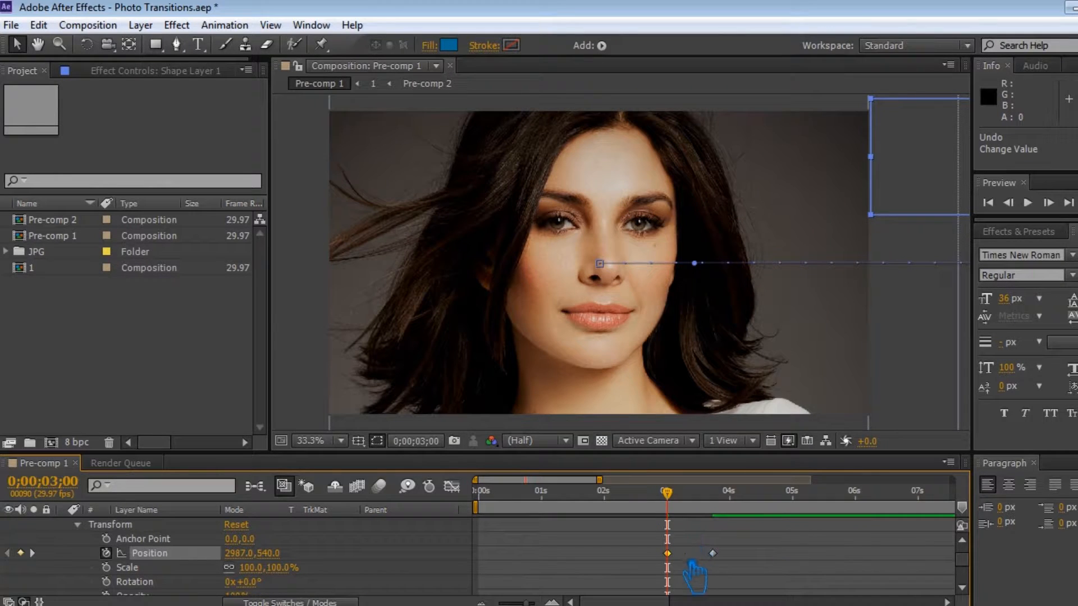
Apply Easy Ease Out to Shape Layer 1's first Position keyframe and save the project.
{"action": "right_click", "coordinate": [668, 554]}
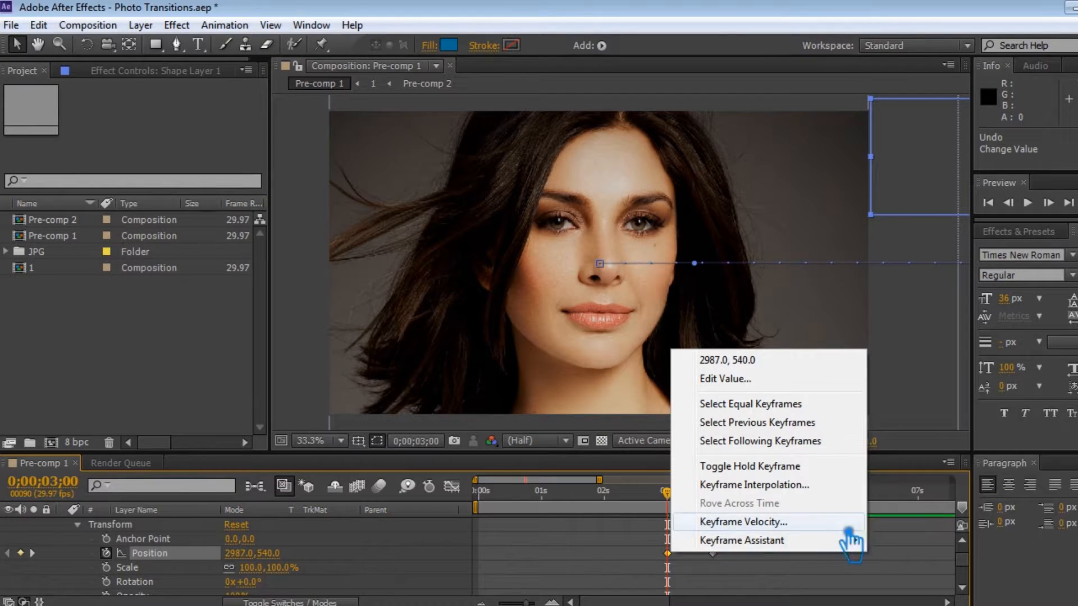
{"action": "mouse_move", "coordinate": [851, 540]}
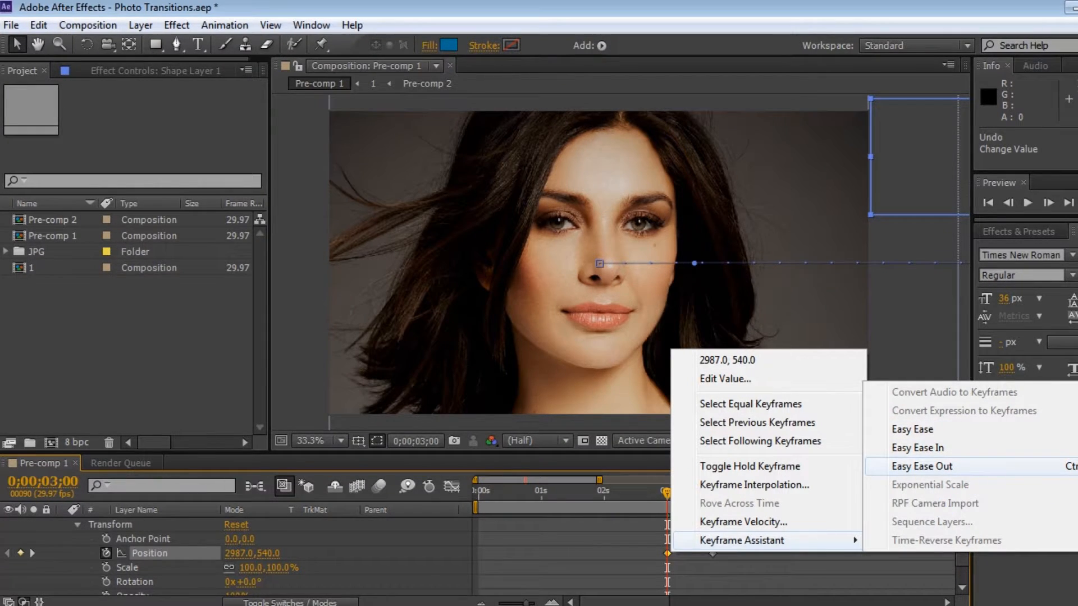
{"action": "left_click", "coordinate": [668, 553]}
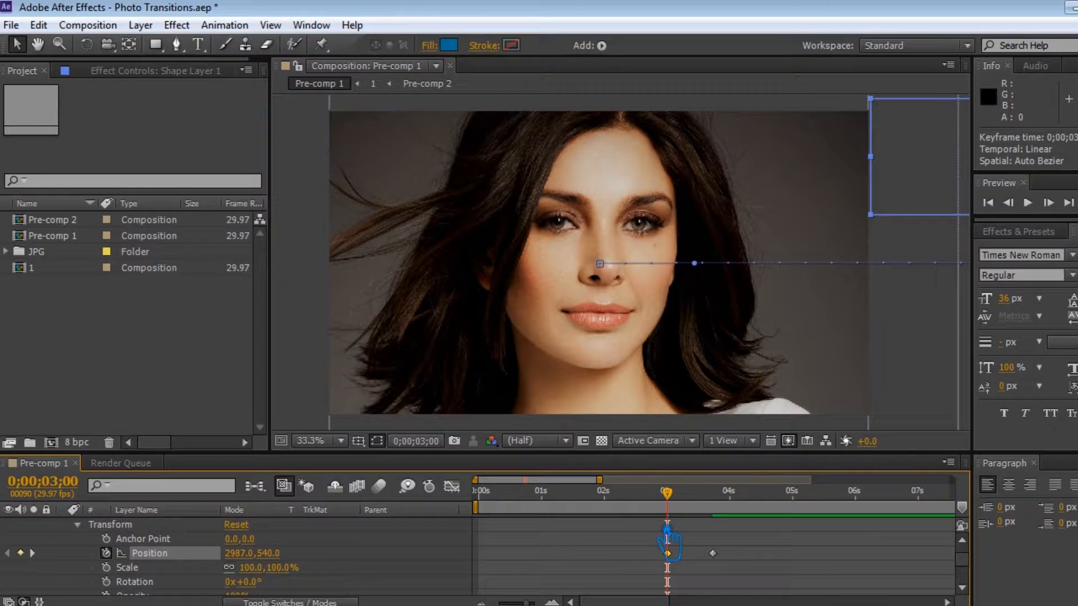
{"action": "left_click", "coordinate": [734, 563]}
{"action": "key", "text": "ctrl+s"}
Duplicate Shape Layer 1.
{"action": "left_click_drag", "start_coordinate": [669, 492], "coordinate": [714, 492]}
{"action": "scroll", "coordinate": [68, 530], "scroll_direction": "up", "scroll_amount": 1}
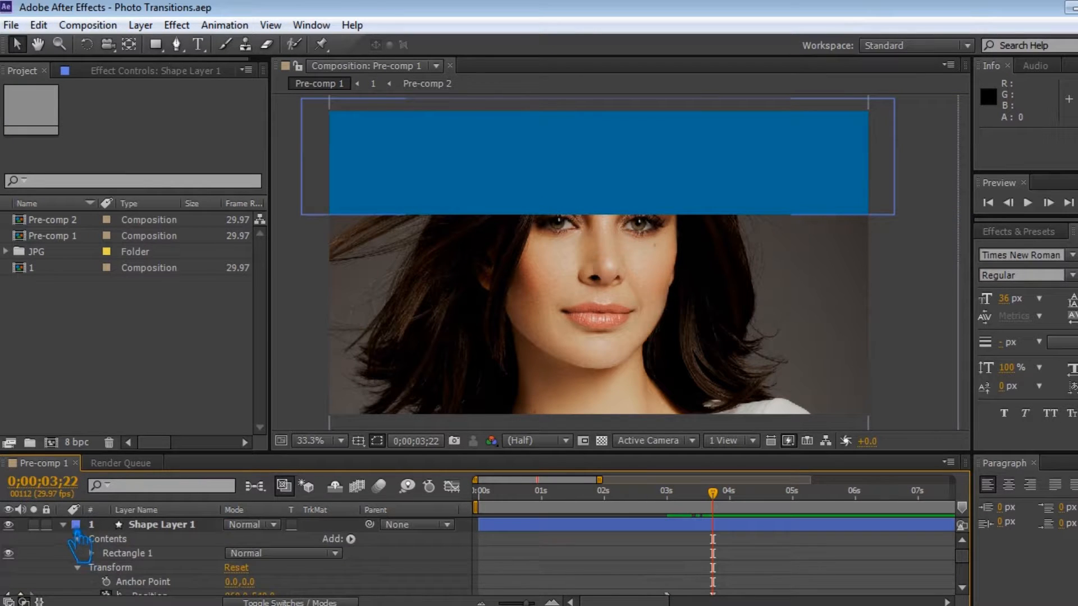
{"action": "left_click", "coordinate": [63, 525]}
{"action": "left_click", "coordinate": [161, 525]}
{"action": "key", "text": "ctrl+d"}
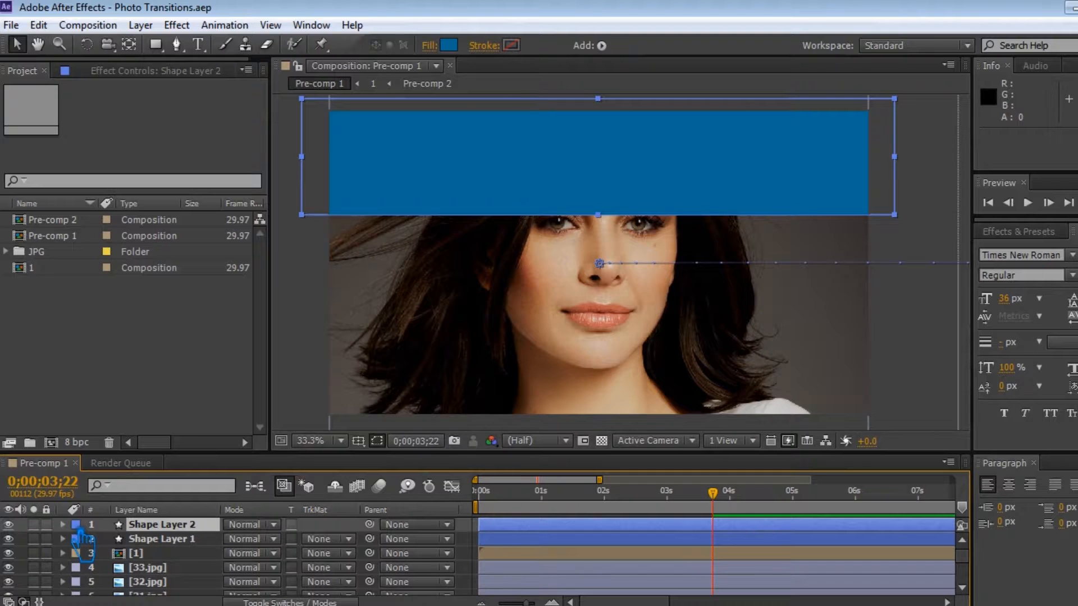
Clear Shape Layer 2's Position keyframes and set a fresh Position keyframe at 0;00;03;22.
{"action": "left_click", "coordinate": [63, 525]}
{"action": "left_click", "coordinate": [77, 553]}
{"action": "left_click", "coordinate": [21, 554]}
{"action": "left_click", "coordinate": [106, 553]}
{"action": "scroll", "coordinate": [163, 556], "scroll_direction": "up", "scroll_amount": 1}
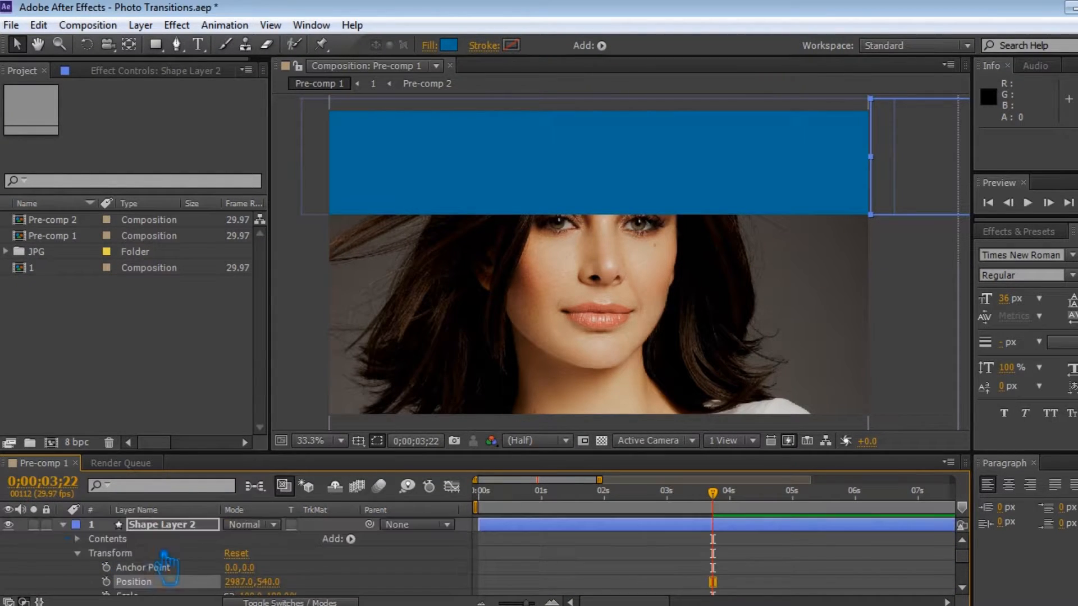
{"action": "left_click", "coordinate": [76, 536]}
{"action": "key", "text": "u"}
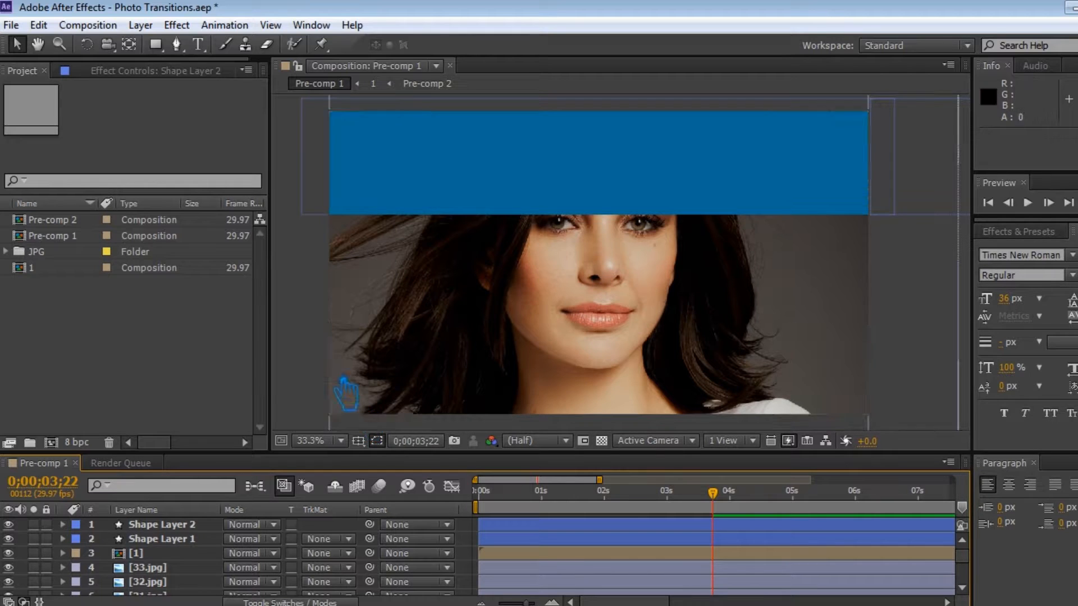
{"action": "left_click_drag", "start_coordinate": [718, 493], "coordinate": [741, 540]}
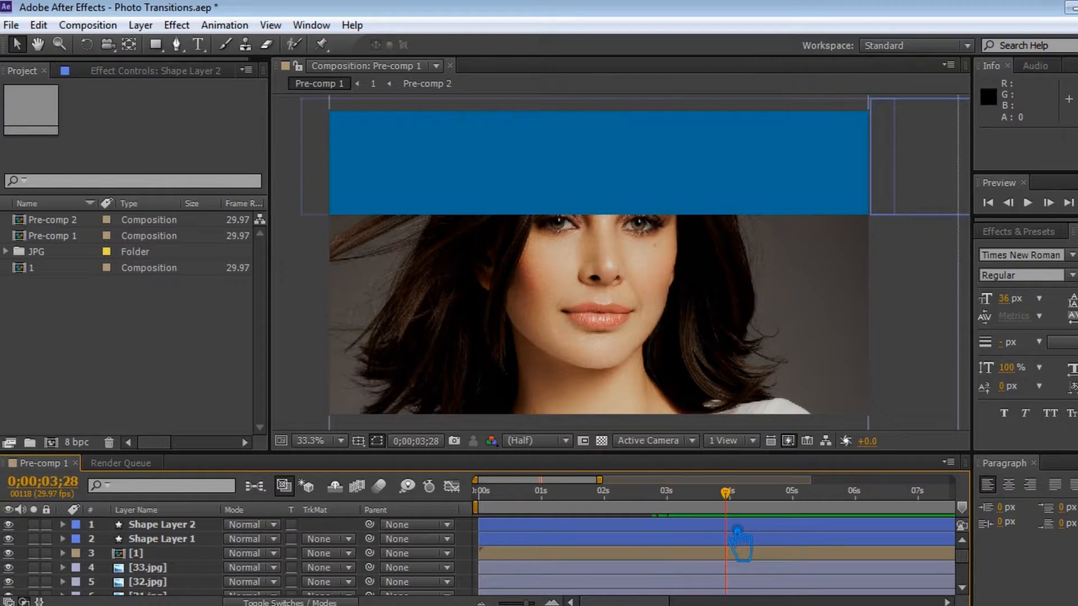
At 0;00;04;00, try changing Shape Layer 2's Position to 2987,641, then undo that change.
{"action": "mouse_move", "coordinate": [740, 502]}
{"action": "left_mouse_down"}
{"action": "mouse_move", "coordinate": [680, 502]}
{"action": "mouse_move", "coordinate": [742, 512]}
{"action": "left_mouse_up"}
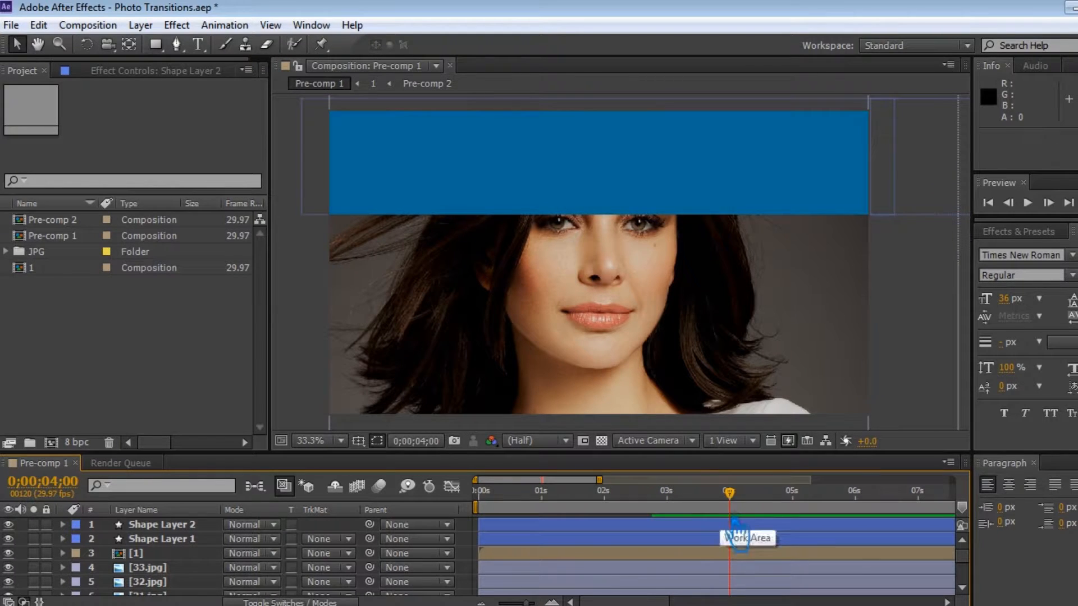
{"action": "left_click", "coordinate": [544, 529]}
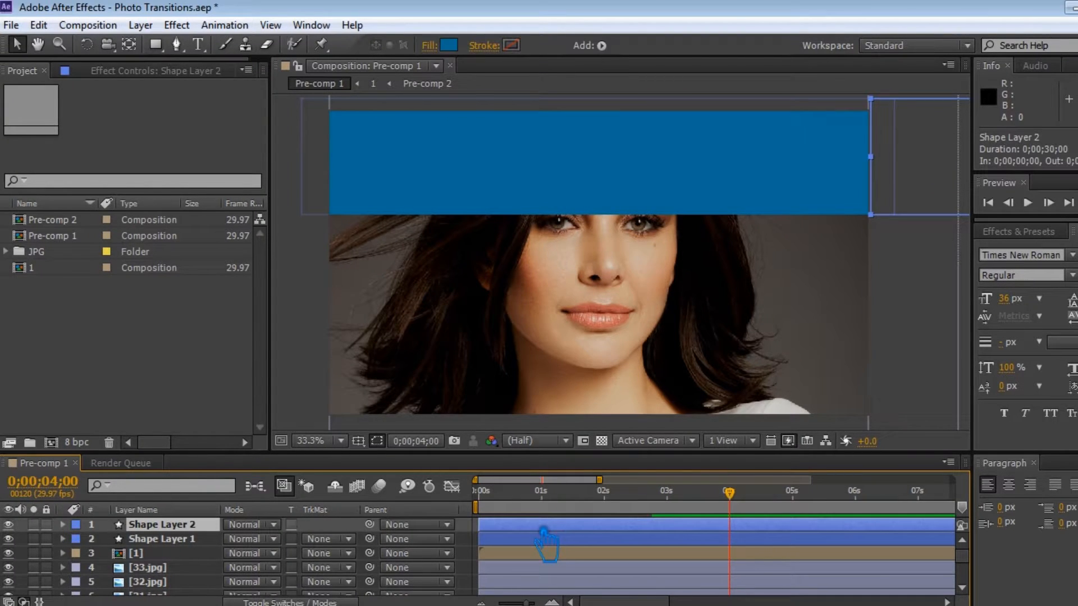
{"action": "left_click", "coordinate": [62, 525]}
{"action": "scroll", "coordinate": [147, 582], "scroll_direction": "down", "scroll_amount": 3}
{"action": "scroll", "coordinate": [149, 576], "scroll_direction": "up", "scroll_amount": 2}
{"action": "scroll", "coordinate": [148, 573], "scroll_direction": "up", "scroll_amount": 2}
{"action": "scroll", "coordinate": [121, 564], "scroll_direction": "down", "scroll_amount": 3}
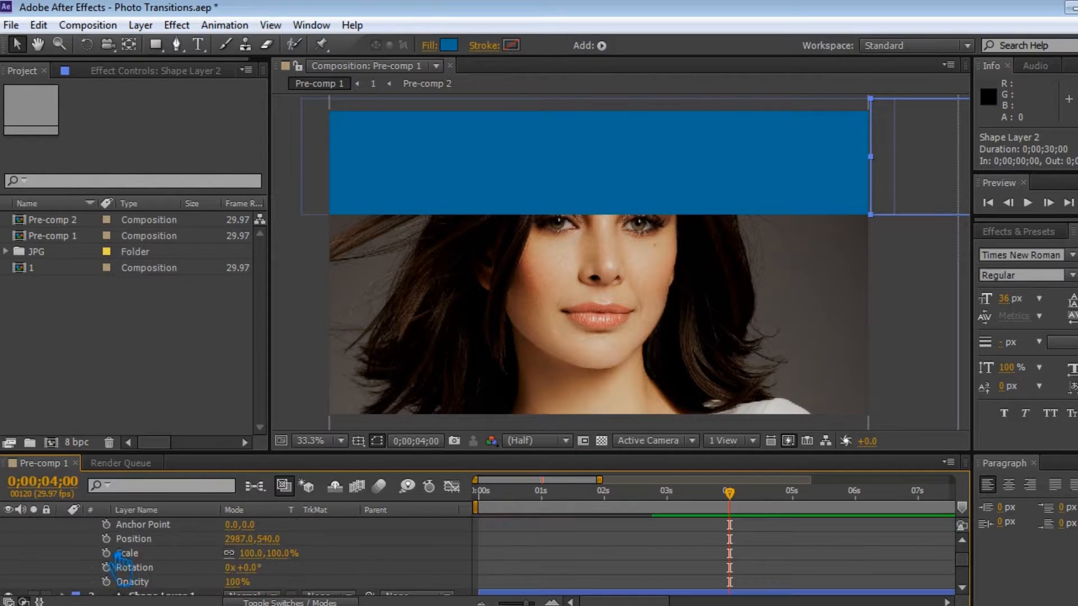
{"action": "left_click_drag", "start_coordinate": [285, 545], "coordinate": [374, 543]}
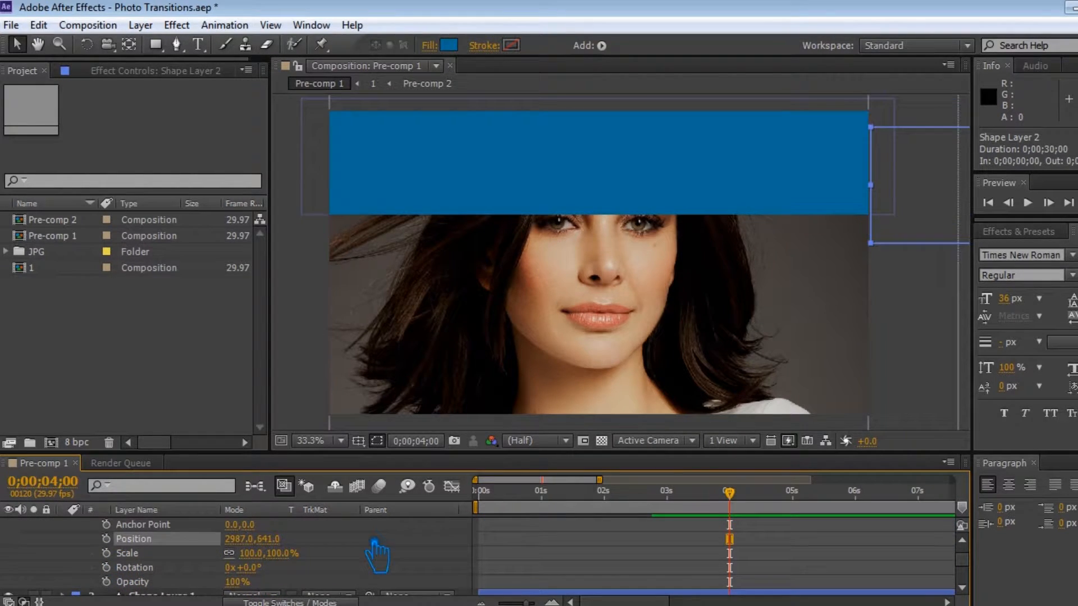
{"action": "key", "text": "ctrl+z"}
Set Shape Layer 2's Position to 1000,941 so it covers the lower part of the frame.
{"action": "scroll", "coordinate": [212, 539], "scroll_direction": "up", "scroll_amount": 3}
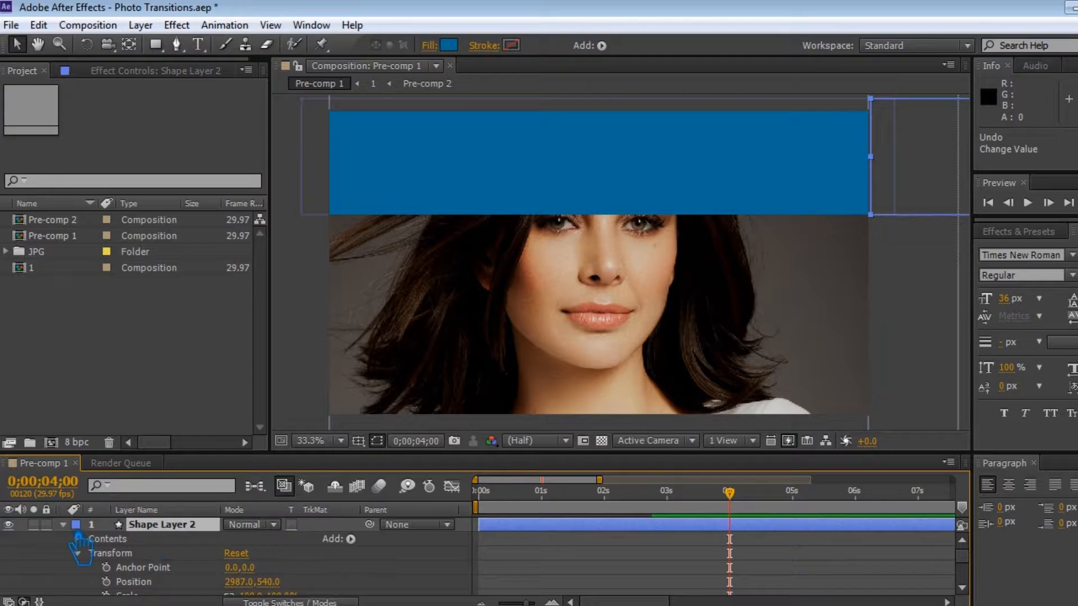
{"action": "left_click", "coordinate": [63, 525]}
{"action": "left_click", "coordinate": [63, 525]}
{"action": "scroll", "coordinate": [317, 541], "scroll_direction": "down", "scroll_amount": 1}
{"action": "left_click_drag", "start_coordinate": [242, 554], "coordinate": [129, 563]}
{"action": "left_click", "coordinate": [247, 555]}
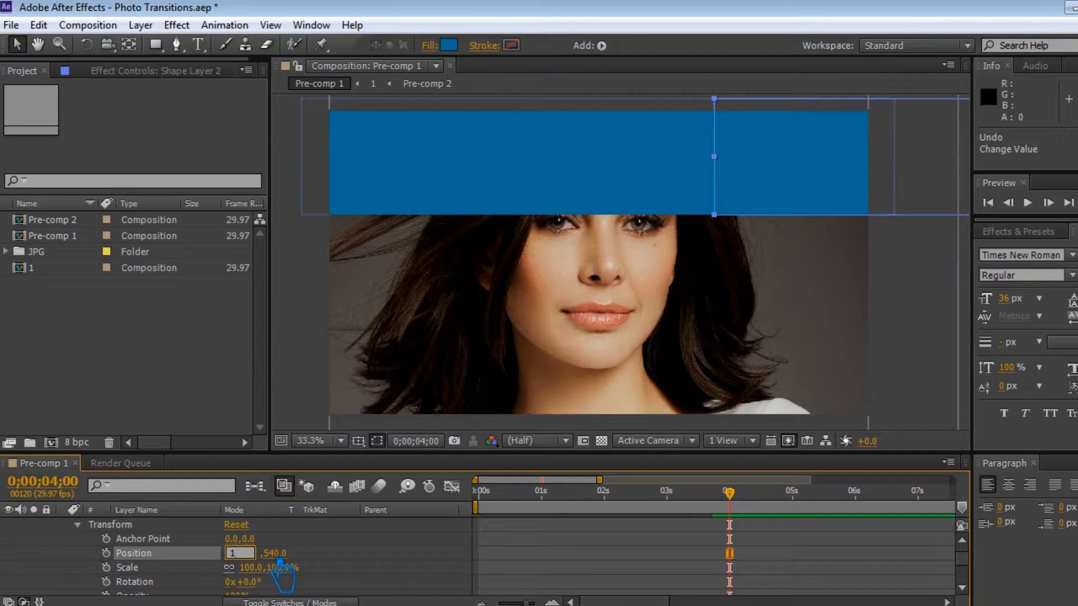
{"action": "key", "text": "Return"}
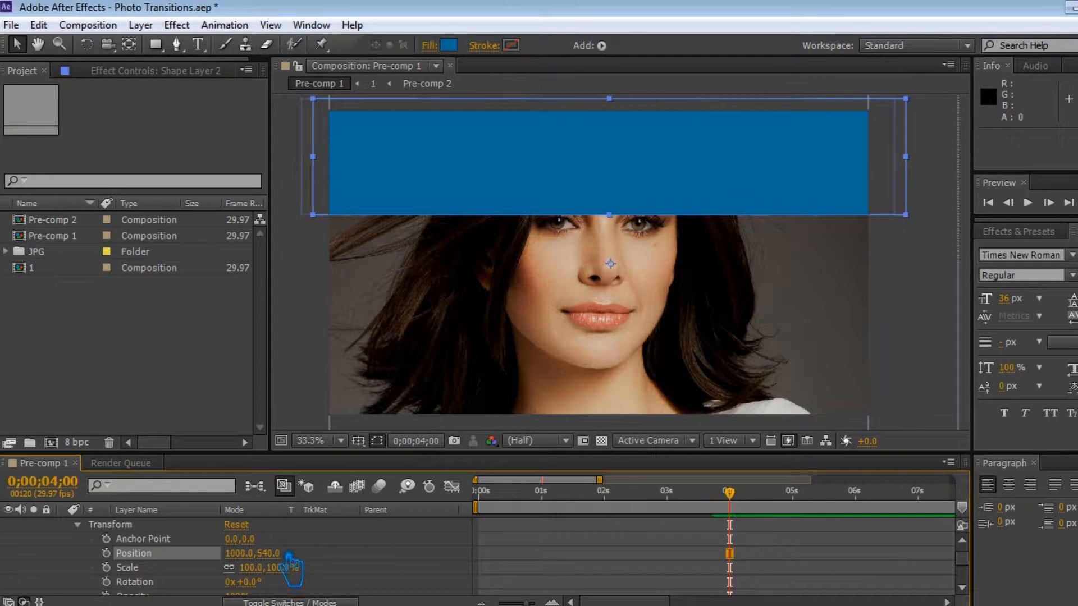
{"action": "left_click_drag", "start_coordinate": [267, 557], "coordinate": [649, 544]}
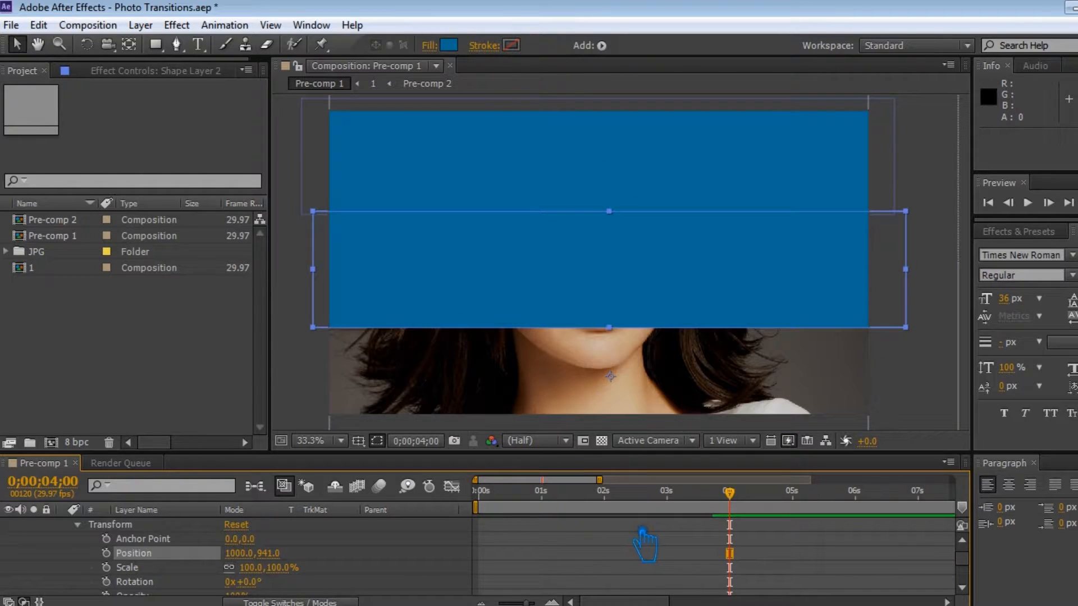
Keyframe Shape Layer 2's Position and, at 0;00;03;11, set it to -1094,941, off the frame's left side.
{"action": "left_click_drag", "start_coordinate": [741, 505], "coordinate": [711, 518]}
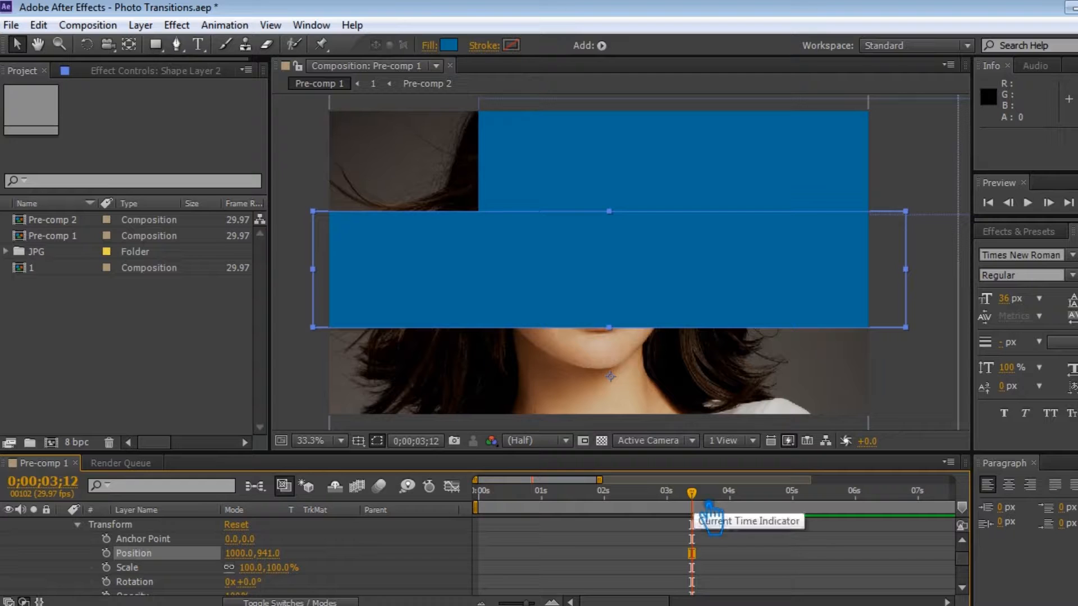
{"action": "left_click_drag", "start_coordinate": [712, 512], "coordinate": [741, 514]}
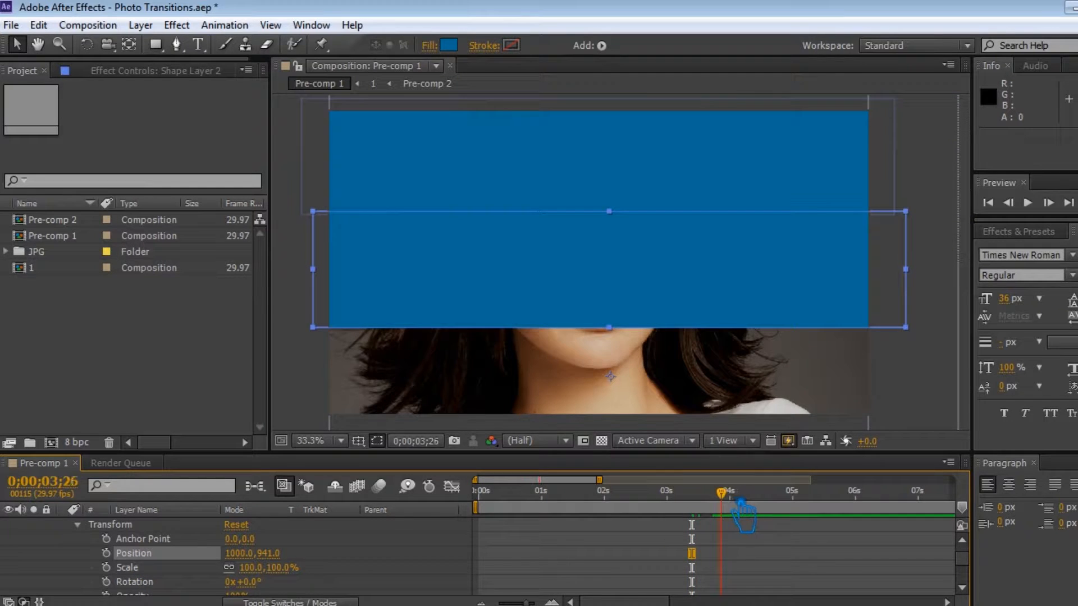
{"action": "left_click", "coordinate": [106, 553]}
{"action": "left_click_drag", "start_coordinate": [753, 512], "coordinate": [709, 519]}
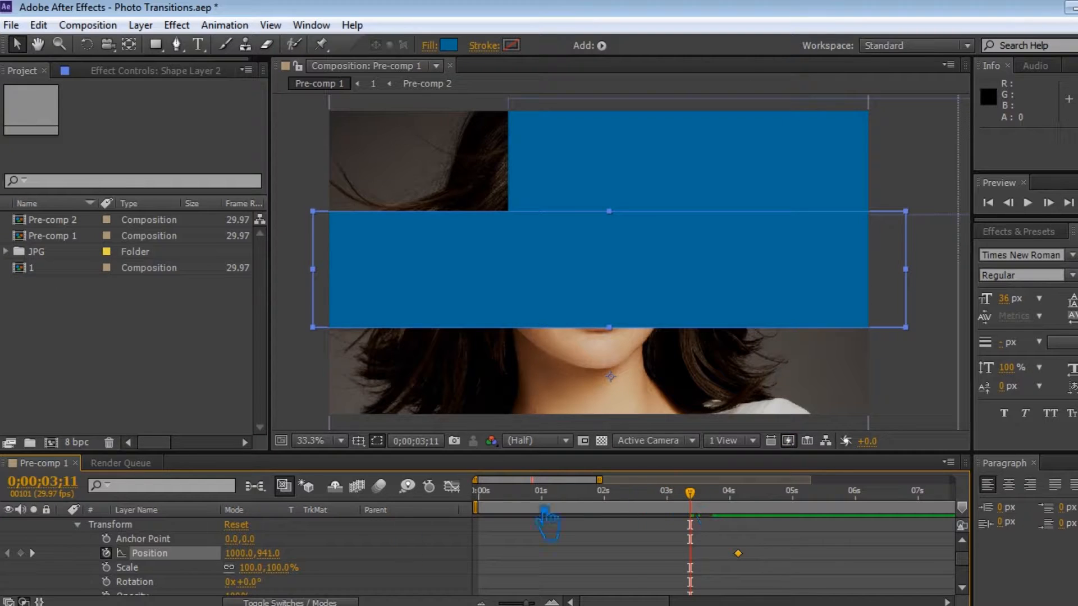
{"action": "left_click_drag", "start_coordinate": [261, 562], "coordinate": [76, 581]}
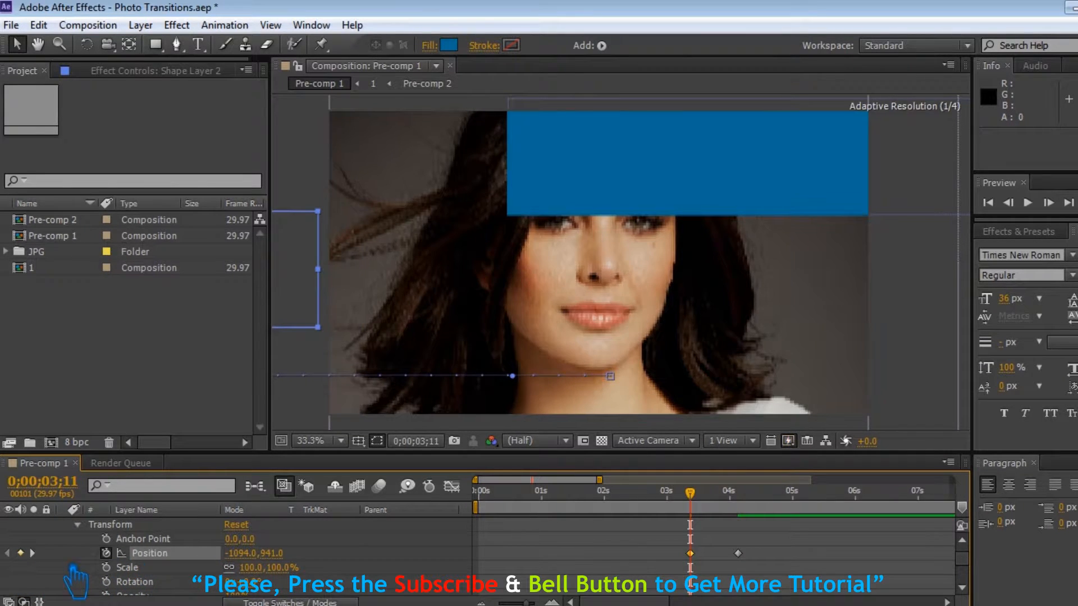
Apply Easy Ease Out to Shape Layer 2's first Position keyframe and save the project.
{"action": "right_click", "coordinate": [696, 558]}
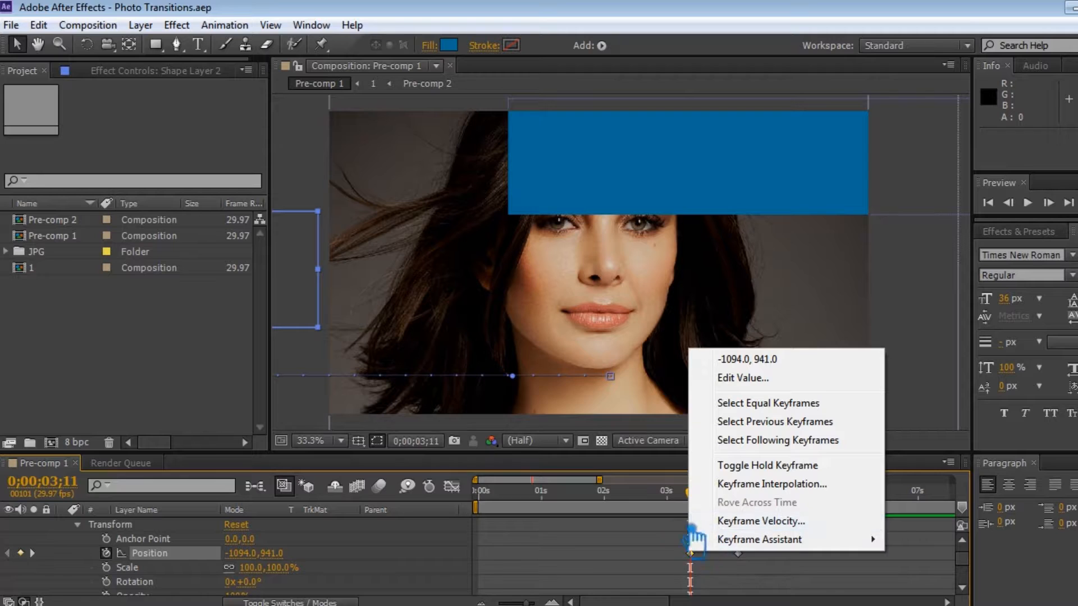
{"action": "left_click", "coordinate": [676, 569]}
{"action": "left_click", "coordinate": [690, 554]}
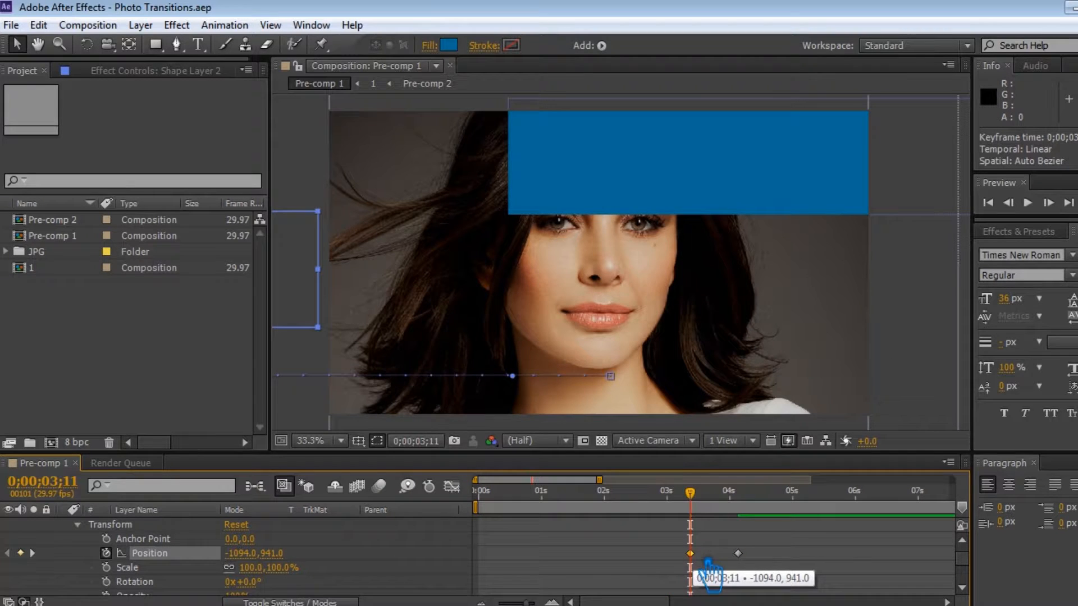
{"action": "left_click", "coordinate": [739, 555]}
{"action": "key", "text": "ctrl+s"}
Duplicate Shape Layer 2 to create a third shape layer.
{"action": "left_click_drag", "start_coordinate": [694, 494], "coordinate": [743, 498]}
{"action": "scroll", "coordinate": [315, 586], "scroll_direction": "up", "scroll_amount": 2}
{"action": "left_click", "coordinate": [64, 525]}
{"action": "left_click", "coordinate": [161, 525]}
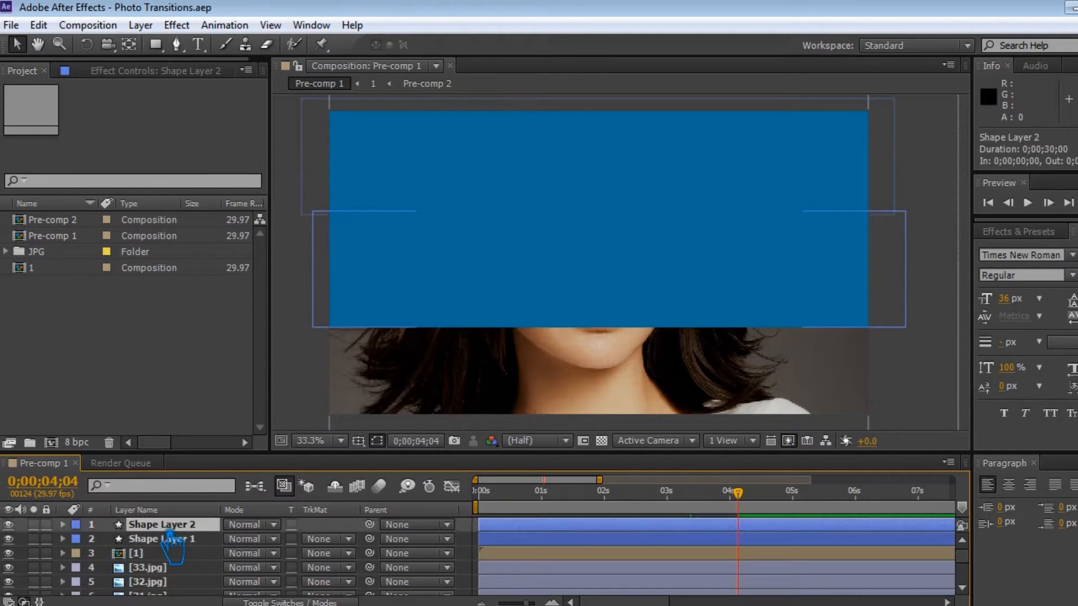
{"action": "key", "text": "ctrl+d"}
{"action": "left_click", "coordinate": [64, 525]}
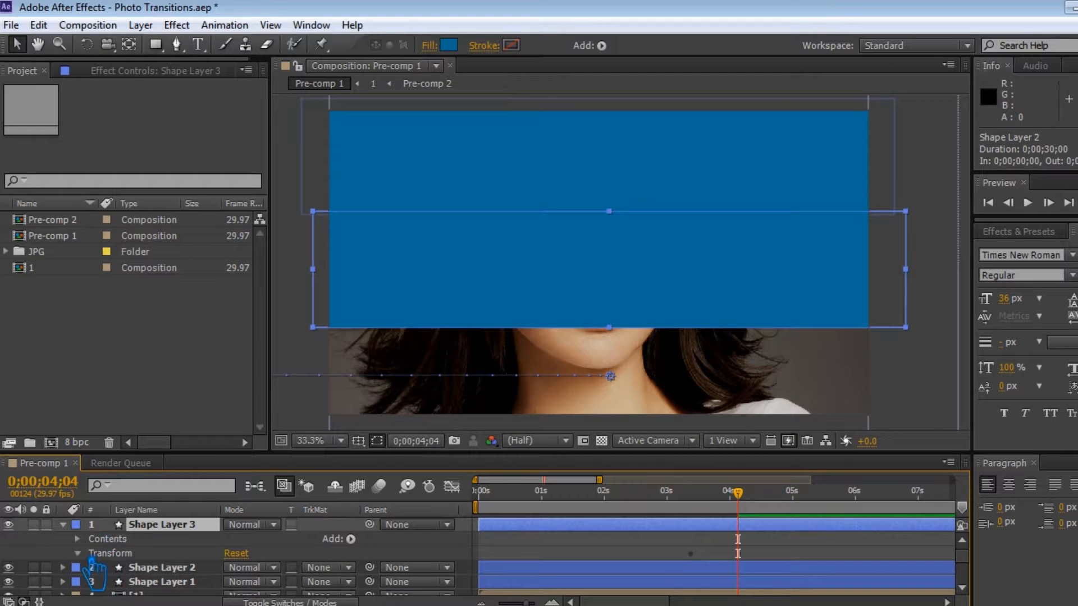
At 0;00;05;00, set a Position keyframe of 1000,1293 for Shape Layer 3.
{"action": "scroll", "coordinate": [113, 581], "scroll_direction": "down", "scroll_amount": 2}
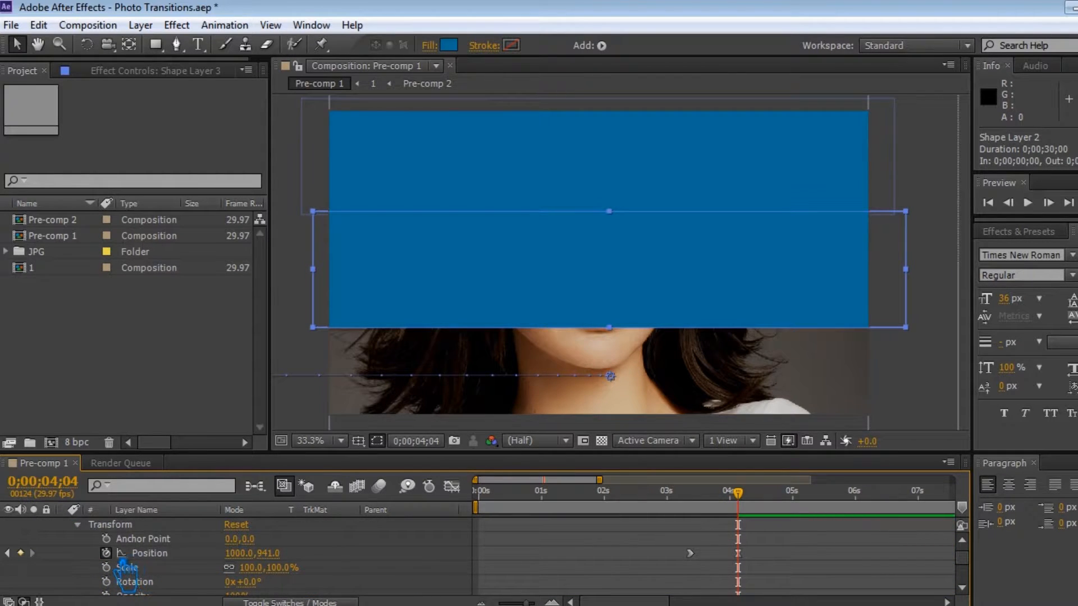
{"action": "left_click", "coordinate": [133, 553]}
{"action": "left_click_drag", "start_coordinate": [738, 505], "coordinate": [806, 504]}
{"action": "left_click_drag", "start_coordinate": [280, 559], "coordinate": [606, 537]}
{"action": "left_click", "coordinate": [106, 553]}
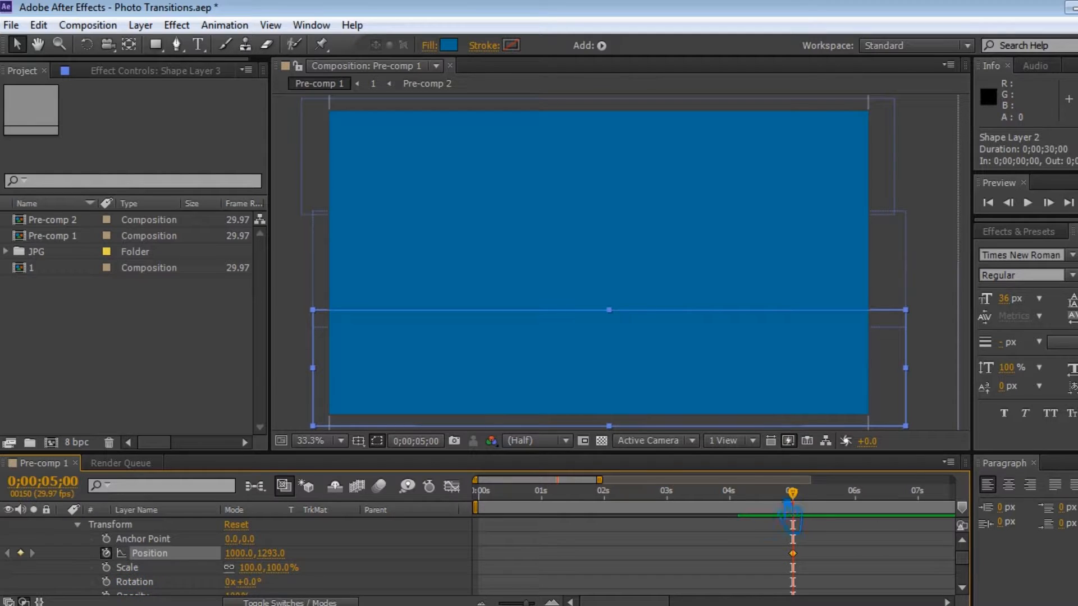
At 0;00;03;22, set Shape Layer 3's Position to 2991,1293, off the frame's right side.
{"action": "left_click_drag", "start_coordinate": [808, 502], "coordinate": [729, 515]}
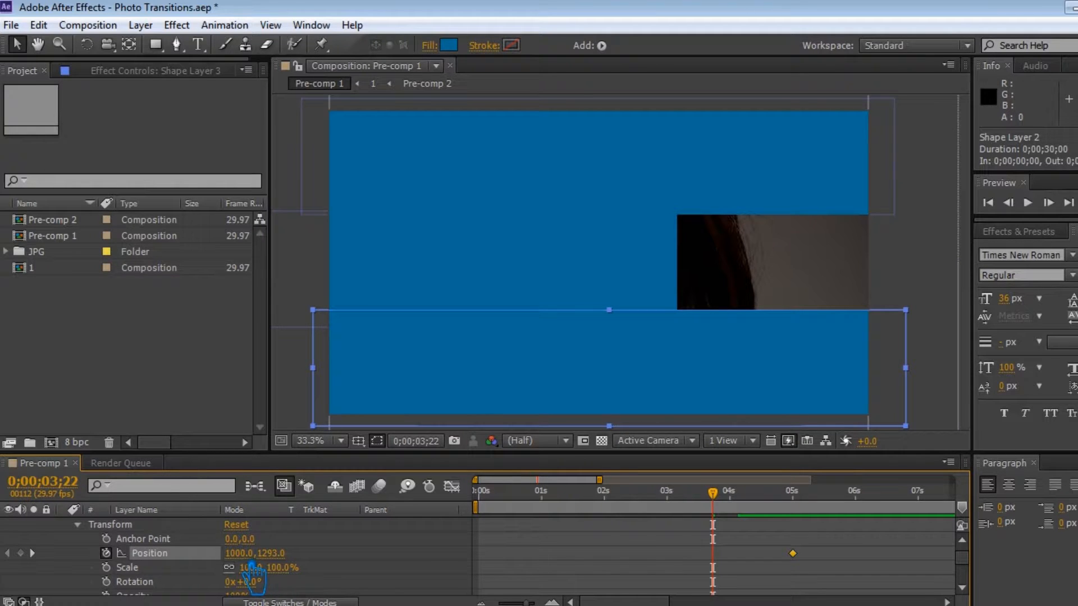
{"action": "left_click_drag", "start_coordinate": [269, 568], "coordinate": [853, 573]}
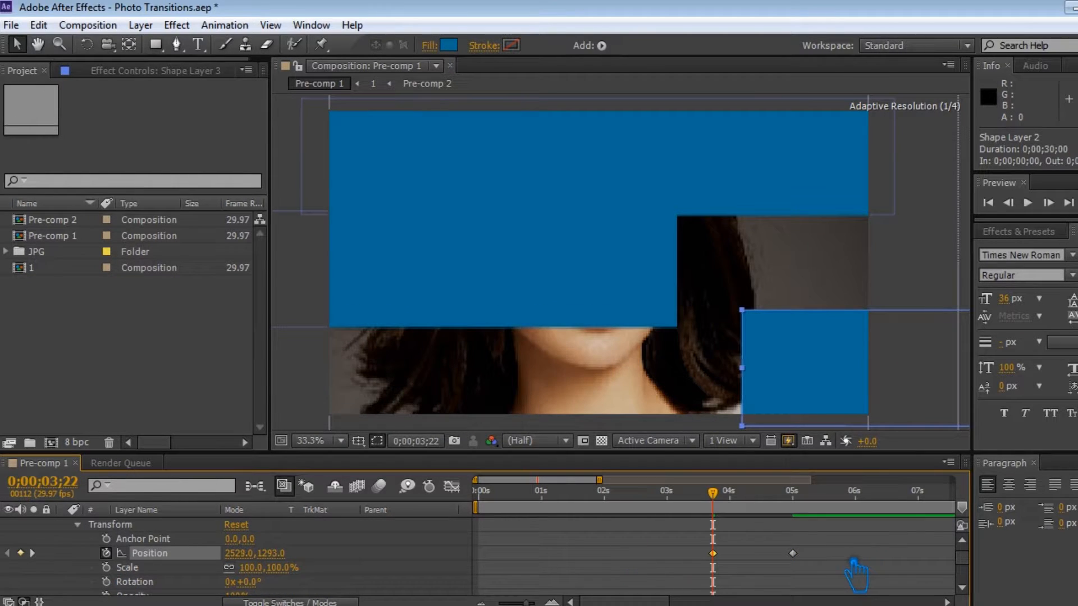
{"action": "left_click_drag", "start_coordinate": [248, 566], "coordinate": [630, 549]}
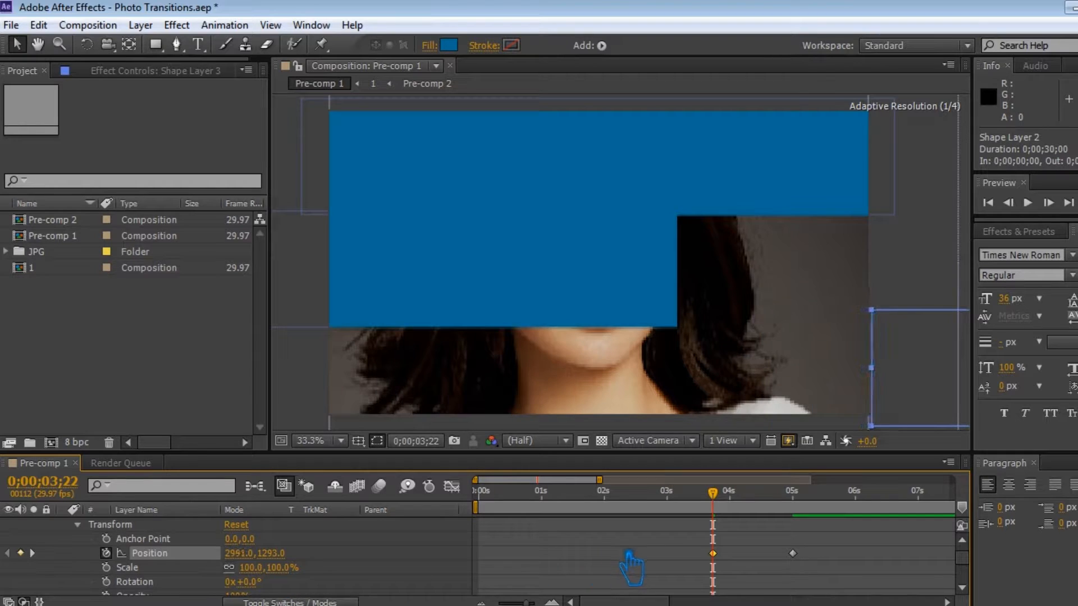
Apply easing to Shape Layer 3's first Position keyframe and save the project.
{"action": "mouse_move", "coordinate": [714, 493]}
{"action": "left_mouse_down"}
{"action": "mouse_move", "coordinate": [689, 499]}
{"action": "mouse_move", "coordinate": [718, 502]}
{"action": "left_mouse_up"}
{"action": "right_click", "coordinate": [714, 554]}
{"action": "left_click", "coordinate": [694, 566]}
{"action": "left_click", "coordinate": [713, 553]}
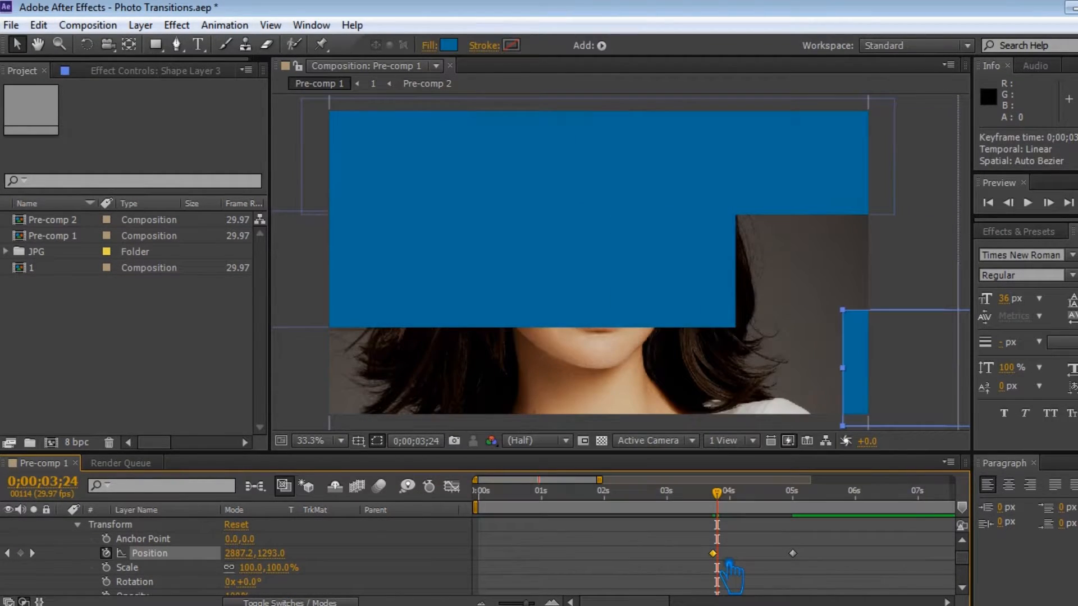
{"action": "key", "text": "F9"}
{"action": "key", "text": "ctrl+s"}
Select all three shape layers and pre-compose them into a composition named 2.
{"action": "scroll", "coordinate": [54, 580], "scroll_direction": "up", "scroll_amount": 2}
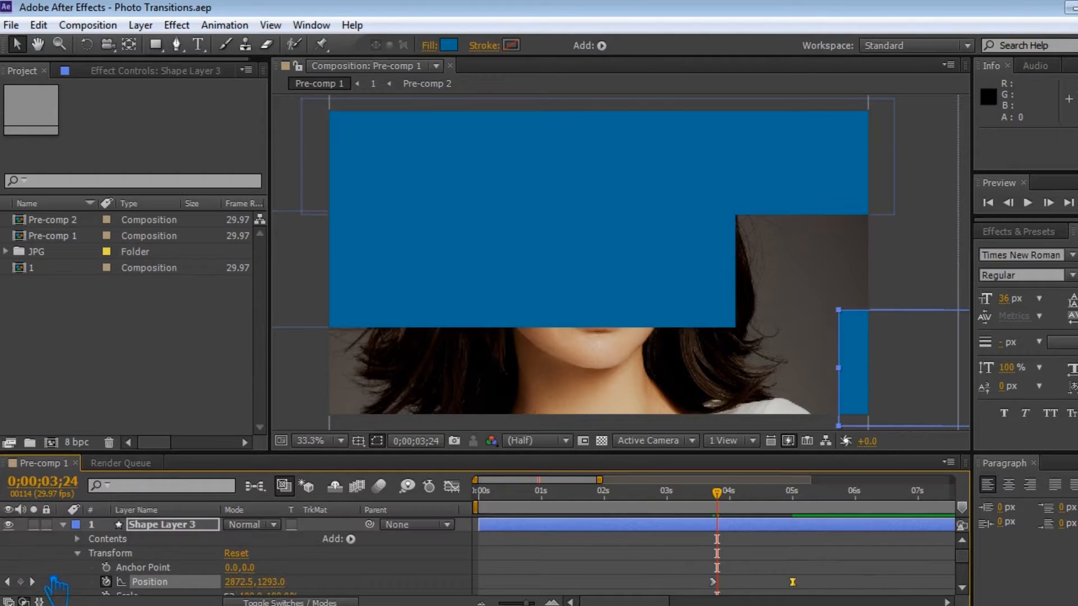
{"action": "left_click", "coordinate": [62, 525]}
{"action": "left_click_drag", "start_coordinate": [717, 493], "coordinate": [795, 494]}
{"action": "left_click", "coordinate": [175, 553], "text": "shift"}
{"action": "right_click", "coordinate": [162, 545]}
{"action": "left_click", "coordinate": [151, 536]}
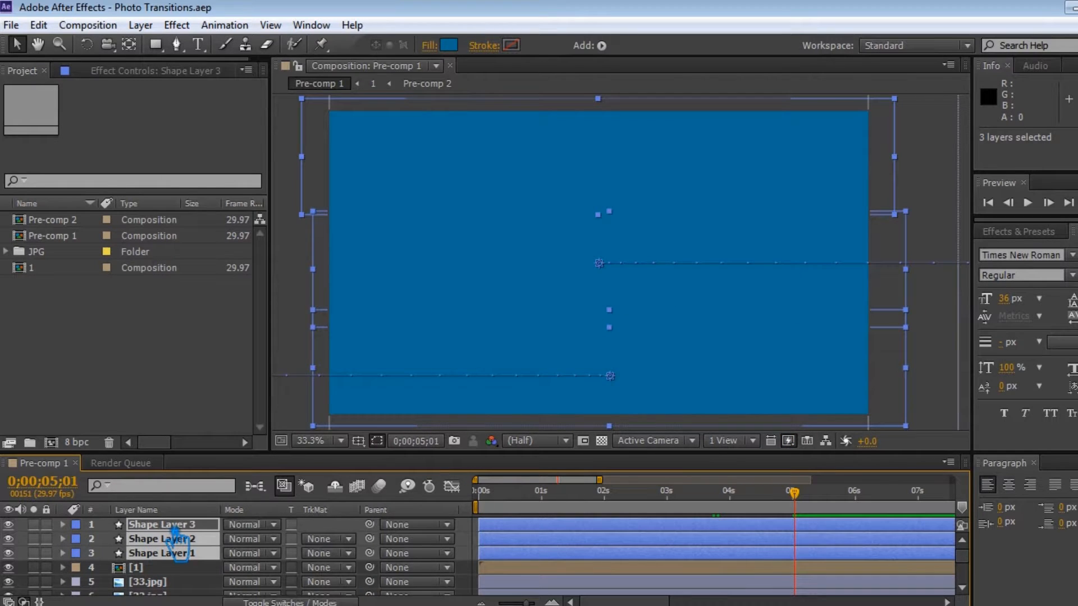
{"action": "right_click", "coordinate": [179, 538]}
{"action": "left_click", "coordinate": [232, 508]}
{"action": "type", "text": "2"}
{"action": "left_click", "coordinate": [615, 399]}
Move the [2] pre-comp layer below [1] and set [33.jpg]'s track matte to Alpha Inverted.
{"action": "left_click_drag", "start_coordinate": [149, 524], "coordinate": [181, 560]}
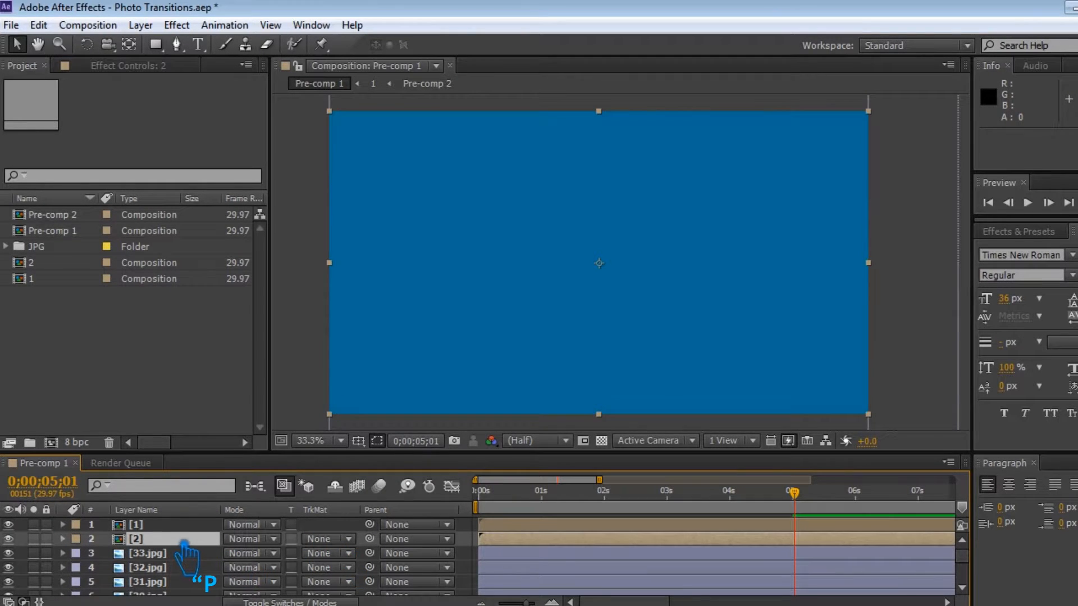
{"action": "left_click", "coordinate": [345, 554]}
{"action": "left_click", "coordinate": [387, 498]}
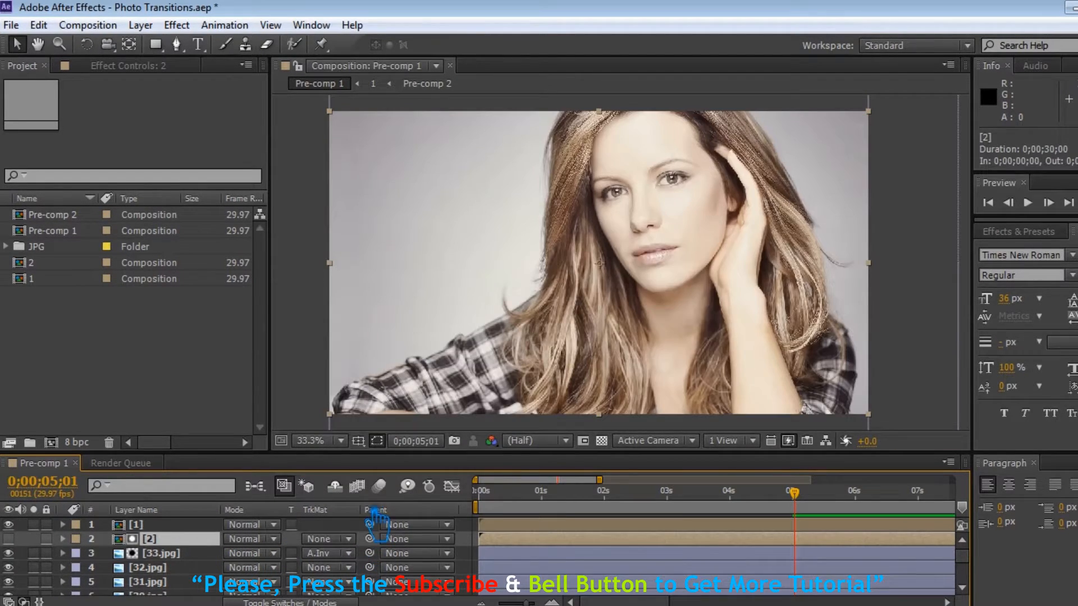
Save the project and preview the transition animation.
{"action": "mouse_move", "coordinate": [814, 505]}
{"action": "left_mouse_down"}
{"action": "mouse_move", "coordinate": [898, 508]}
{"action": "mouse_move", "coordinate": [706, 510]}
{"action": "mouse_move", "coordinate": [812, 508]}
{"action": "left_mouse_up"}
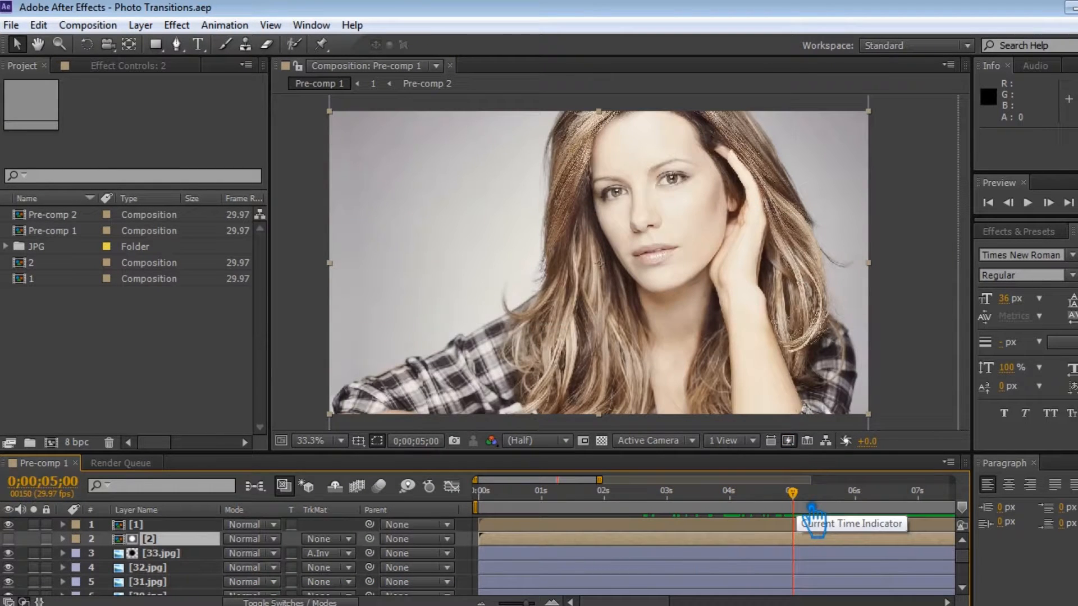
{"action": "key", "text": "ctrl+s"}
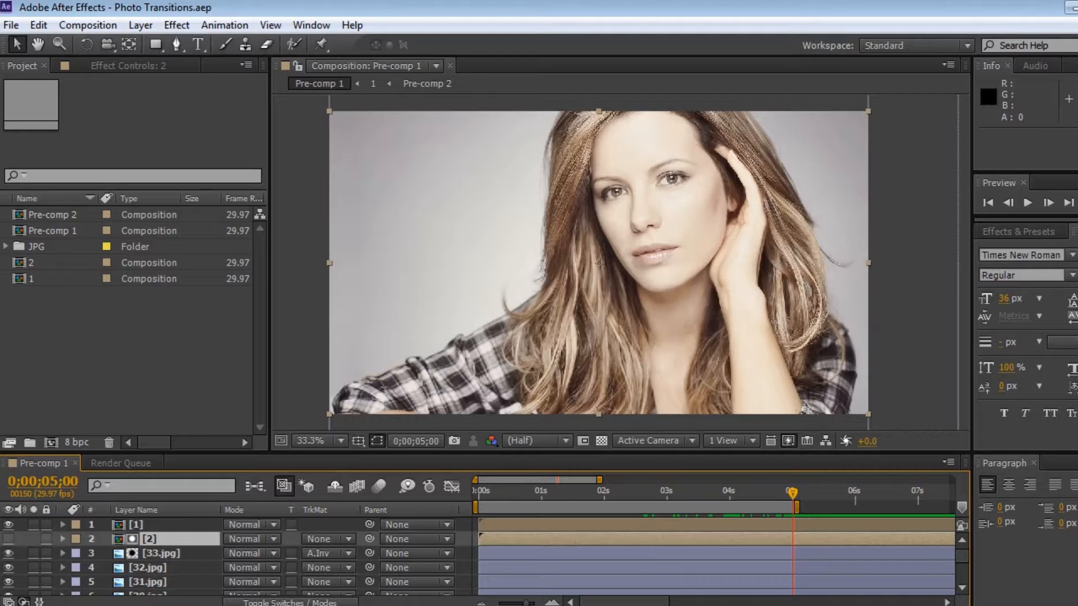
{"action": "key", "text": "KP_0"}
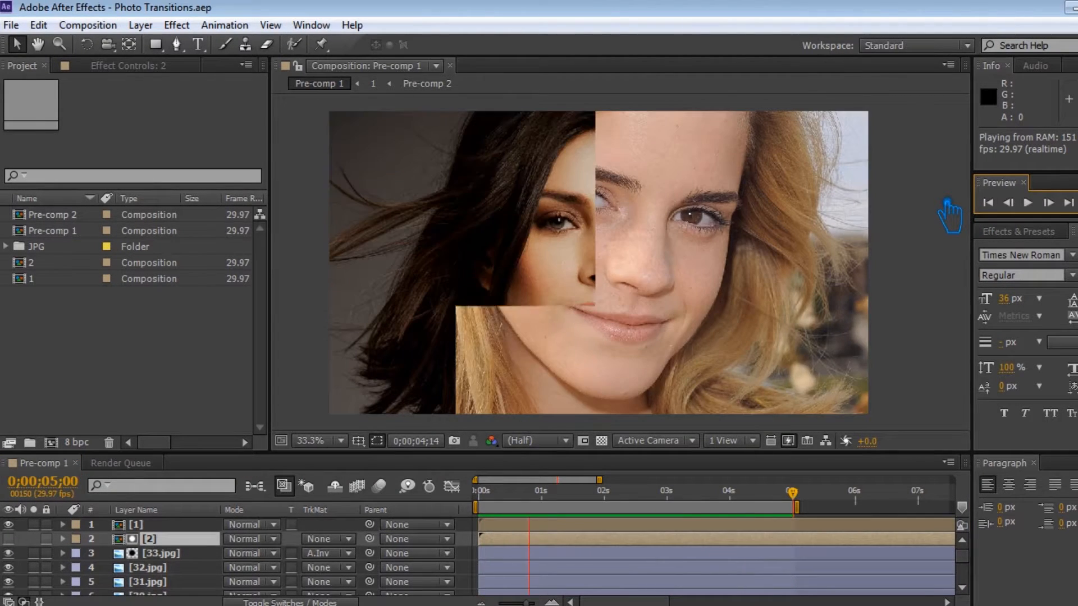
{"action": "key", "text": "space"}
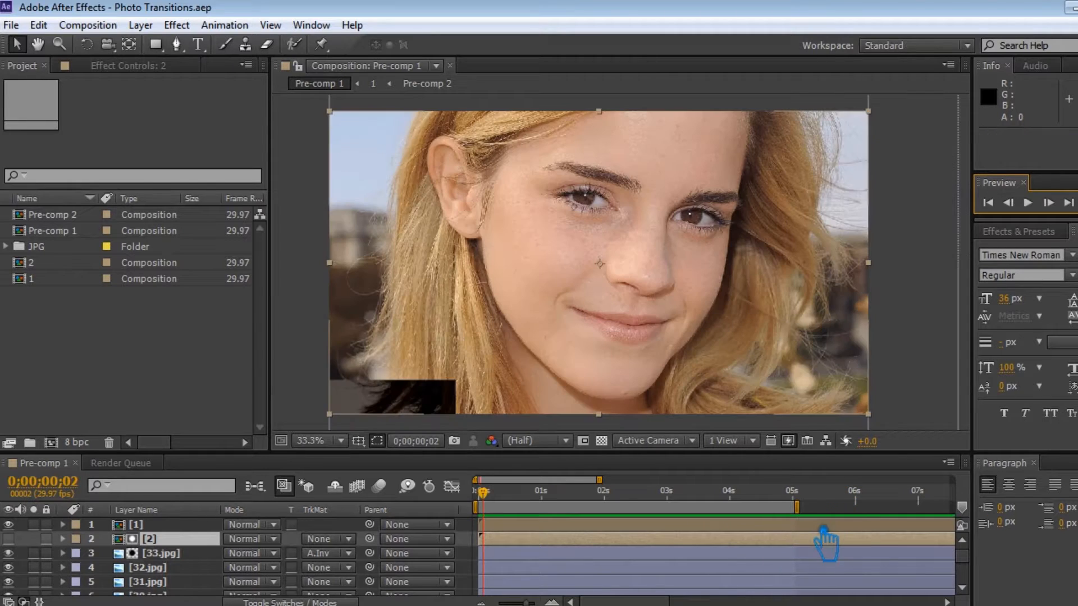
Pre-compose the [2] layer and [33.jpg] together into a composition named 2.
{"action": "left_click", "coordinate": [191, 553], "text": "shift"}
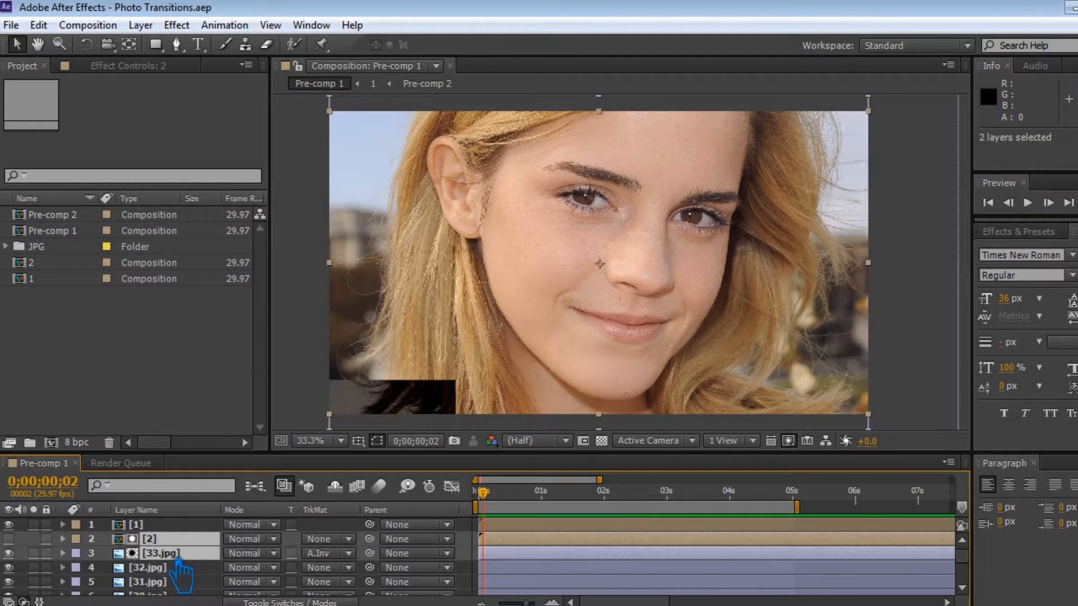
{"action": "right_click", "coordinate": [191, 553]}
{"action": "left_click", "coordinate": [225, 435]}
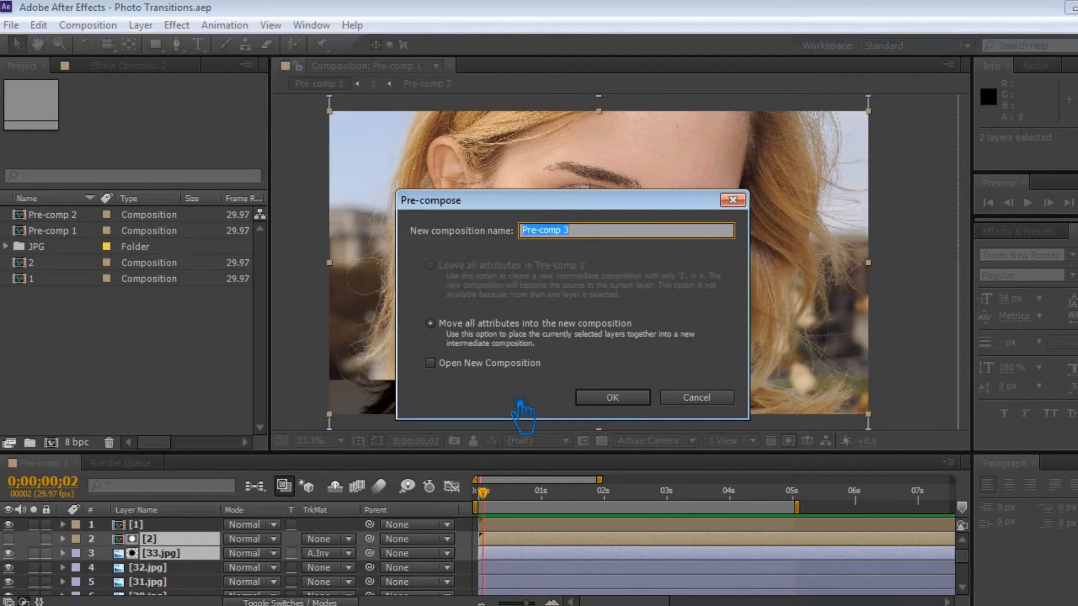
{"action": "type", "text": "2"}
{"action": "left_click", "coordinate": [613, 399]}
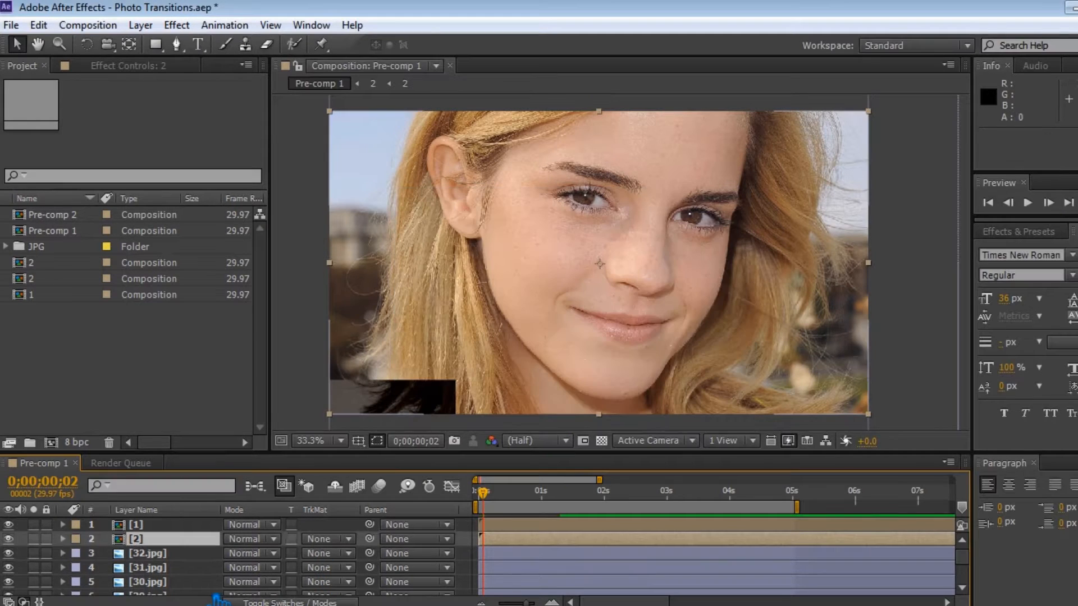
Zoom out the viewer and inspect the scale settings of the photo layers.
{"action": "scroll", "coordinate": [885, 259], "scroll_direction": "down", "scroll_amount": 2}
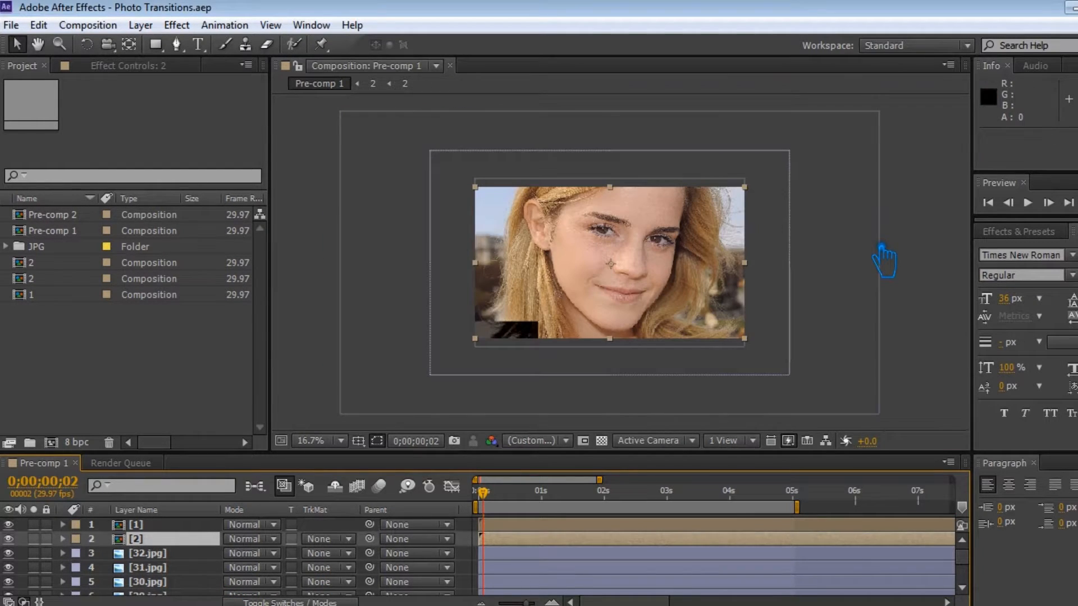
{"action": "left_click", "coordinate": [156, 44]}
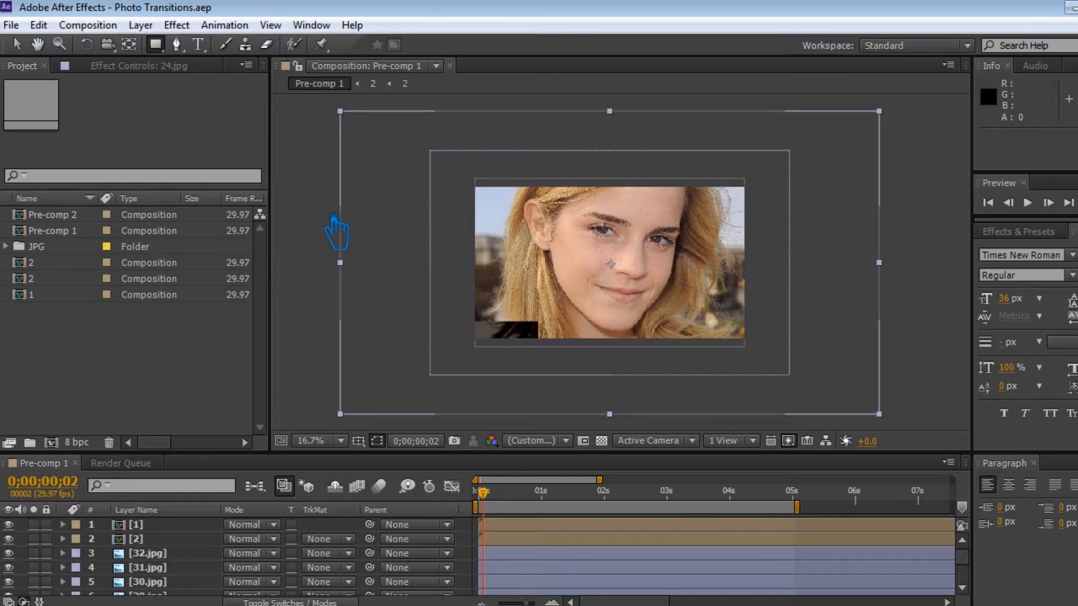
{"action": "left_click", "coordinate": [539, 561]}
{"action": "left_click", "coordinate": [530, 573]}
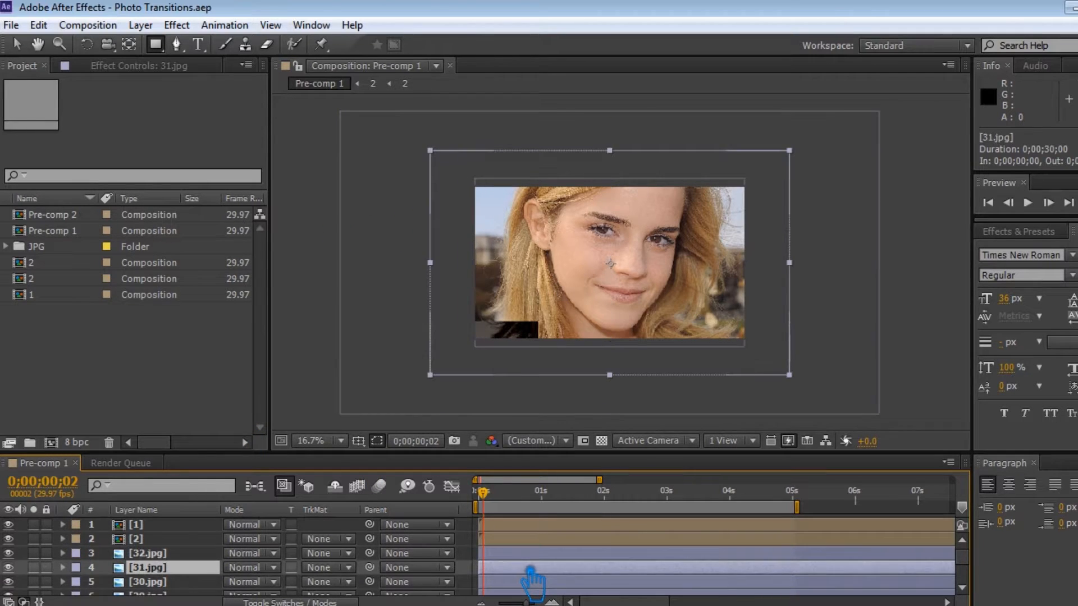
{"action": "key", "text": "s"}
{"action": "scroll", "coordinate": [303, 584], "scroll_direction": "down", "scroll_amount": 1}
{"action": "left_click_drag", "start_coordinate": [290, 571], "coordinate": [256, 584]}
{"action": "key", "text": "s"}
{"action": "left_click", "coordinate": [160, 570]}
{"action": "left_click", "coordinate": [167, 582]}
{"action": "scroll", "coordinate": [170, 584], "scroll_direction": "down", "scroll_amount": 2}
{"action": "left_click", "coordinate": [171, 572]}
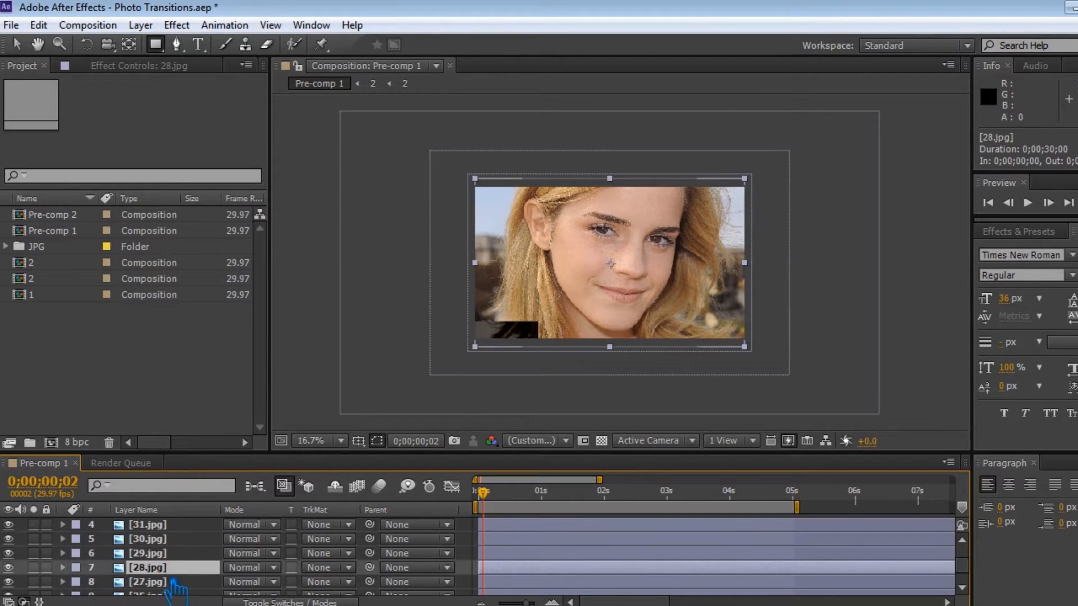
Select the [32.jpg] layer, scrub the timeline back to the start and save the project.
{"action": "scroll", "coordinate": [354, 576], "scroll_direction": "up", "scroll_amount": 3}
{"action": "left_click", "coordinate": [558, 553]}
{"action": "left_click", "coordinate": [865, 497]}
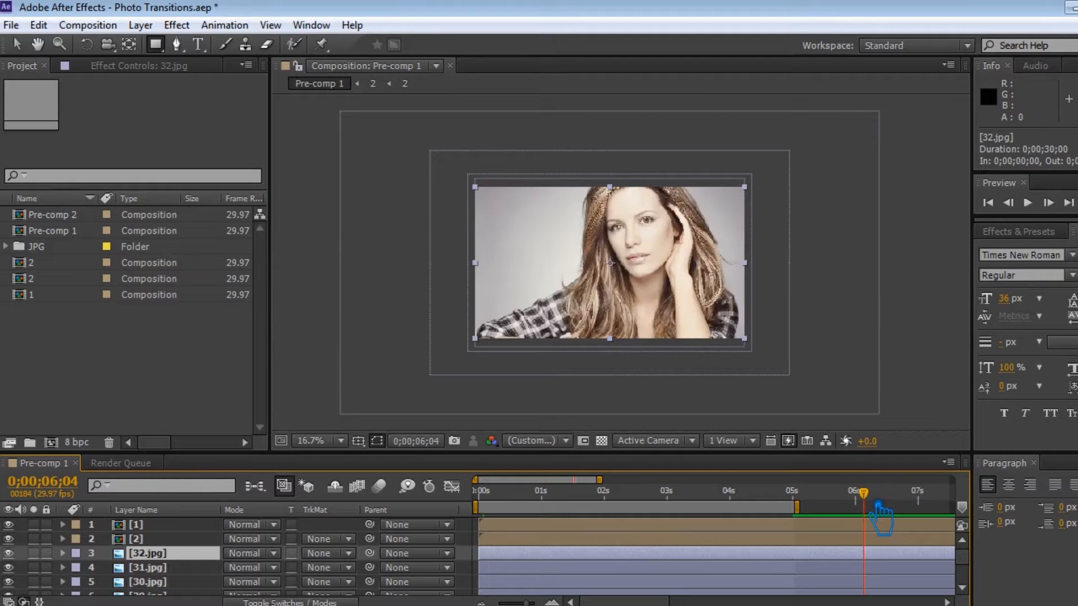
{"action": "left_click_drag", "start_coordinate": [872, 502], "coordinate": [452, 517]}
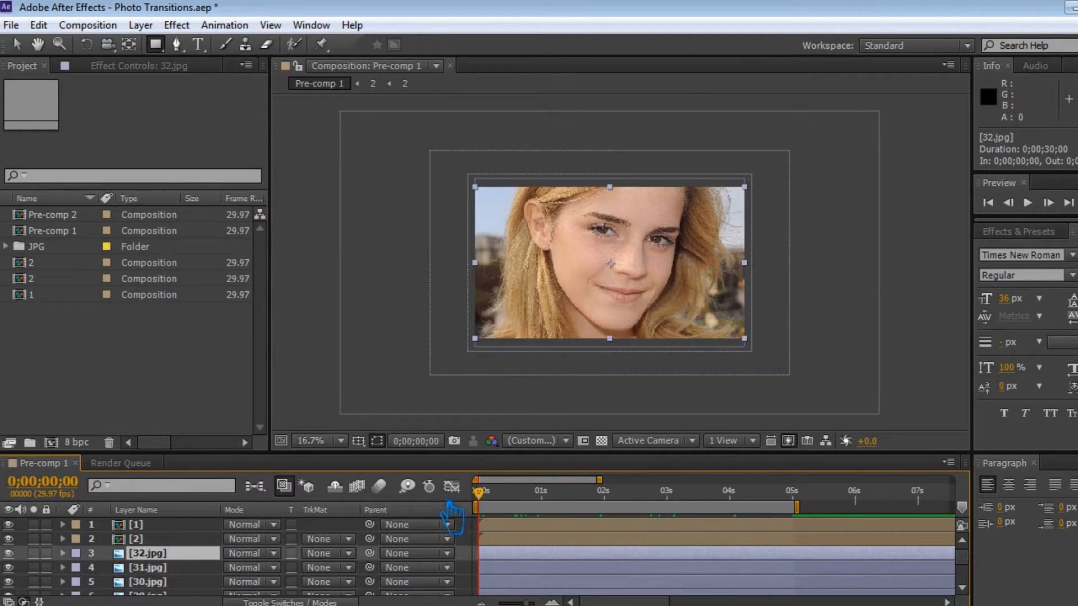
{"action": "key", "text": "ctrl+s"}
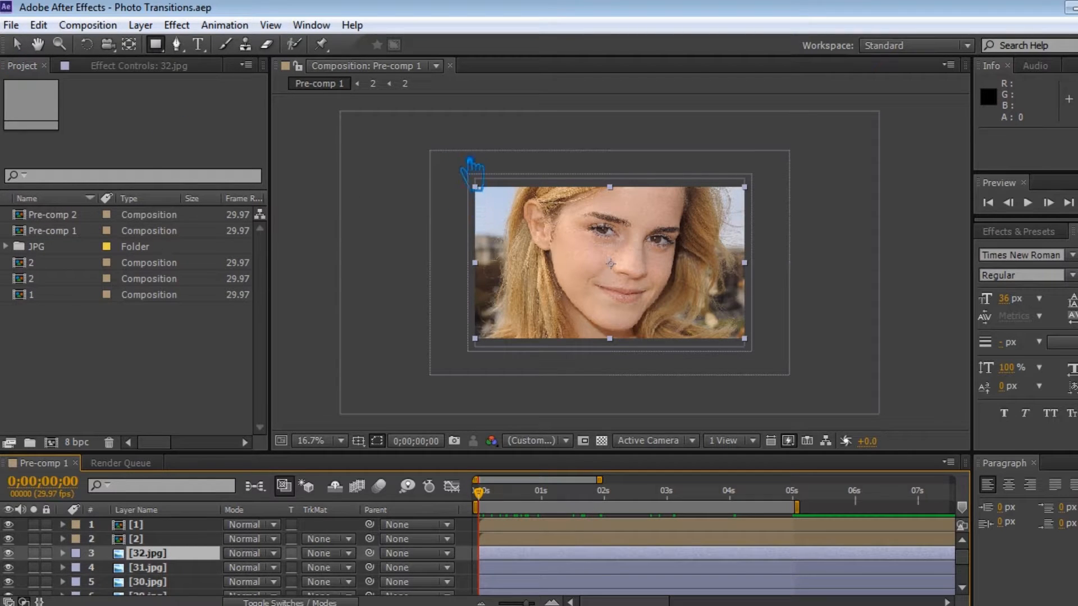
Draw a tall narrow blue rectangle shape along the left edge of the photo frame.
{"action": "left_click", "coordinate": [476, 529]}
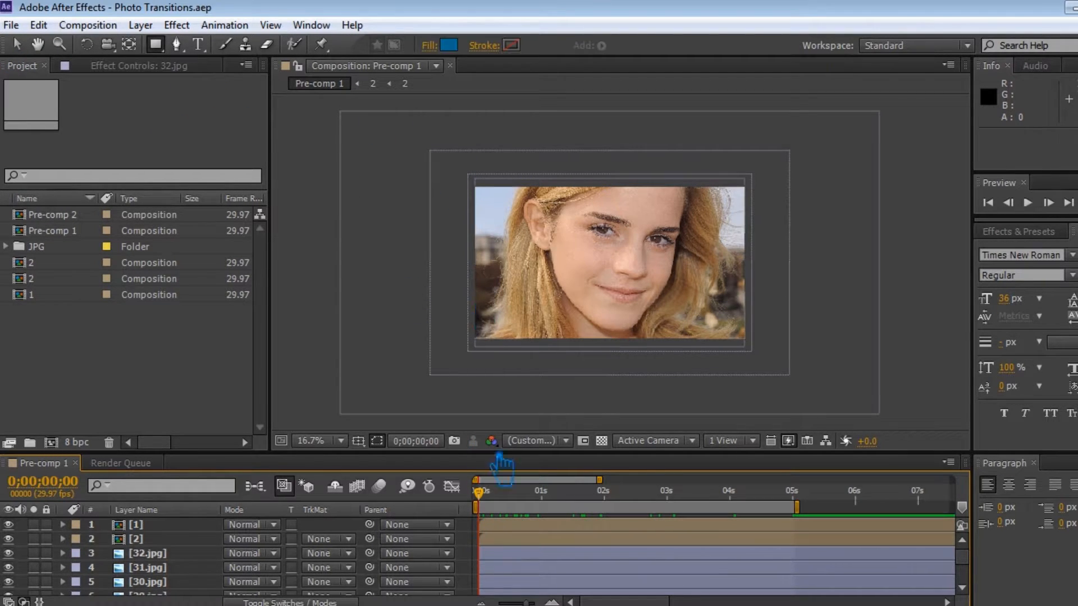
{"action": "mouse_move", "coordinate": [440, 96]}
{"action": "left_mouse_down"}
{"action": "mouse_move", "coordinate": [444, 217]}
{"action": "mouse_move", "coordinate": [525, 421]}
{"action": "mouse_move", "coordinate": [501, 428]}
{"action": "left_mouse_up"}
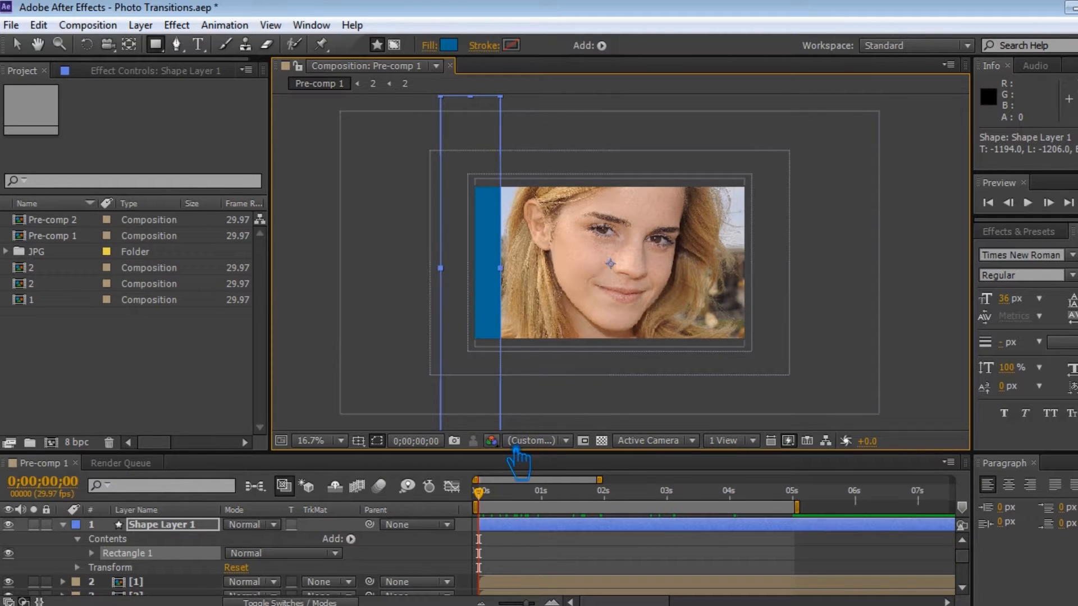
Rotate the rectangle diagonally, move it over the photo's upper-left corner, and save the project.
{"action": "left_click", "coordinate": [86, 43]}
{"action": "left_click_drag", "start_coordinate": [514, 211], "coordinate": [532, 332]}
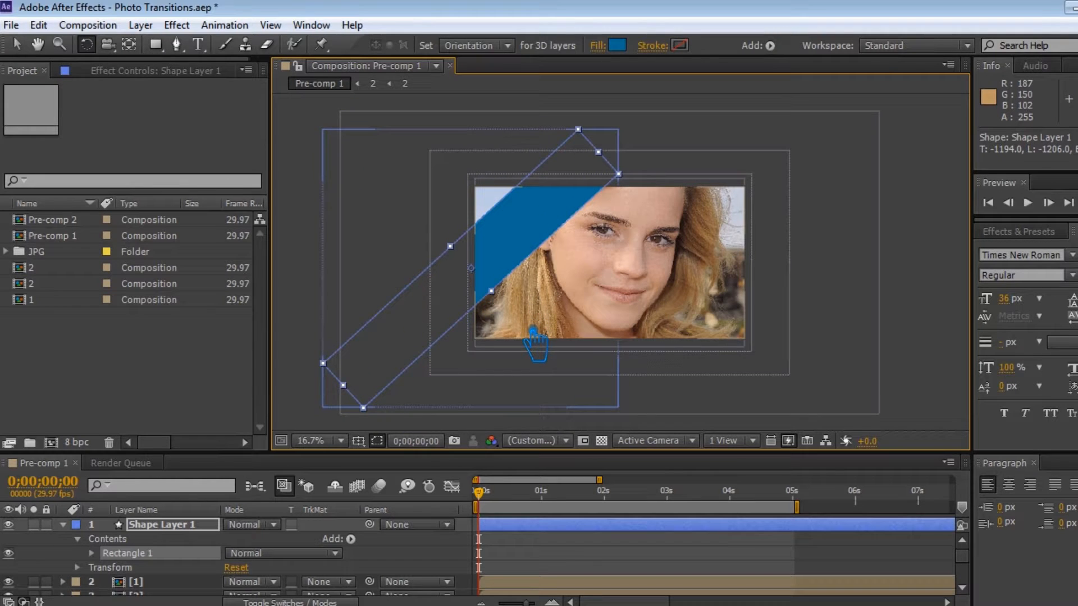
{"action": "key", "text": "v"}
{"action": "left_click_drag", "start_coordinate": [531, 226], "coordinate": [556, 170]}
{"action": "left_click_drag", "start_coordinate": [533, 241], "coordinate": [545, 222]}
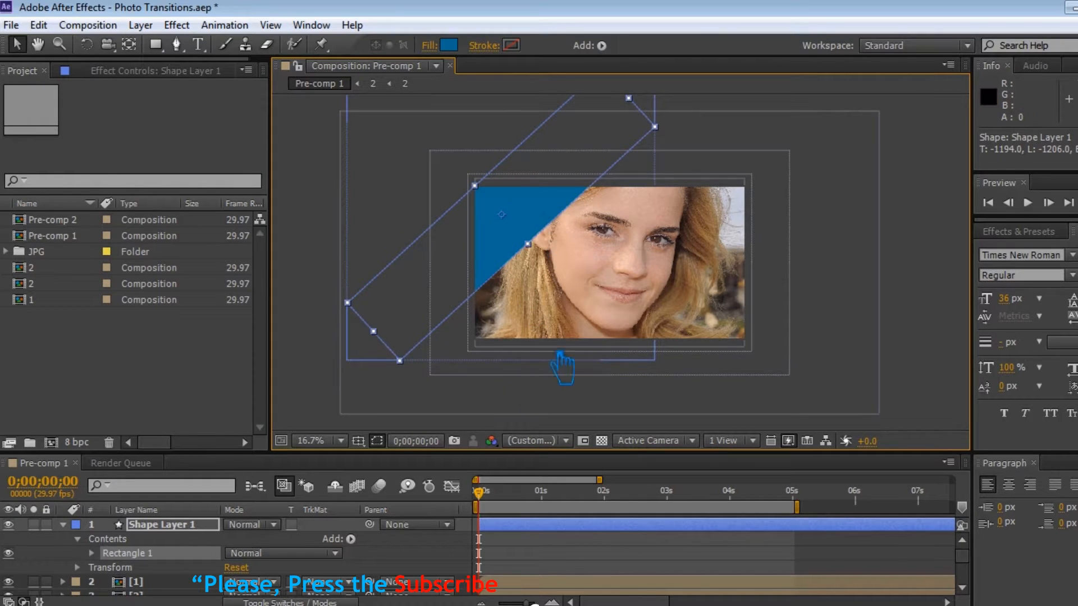
{"action": "key", "text": "ctrl+s"}
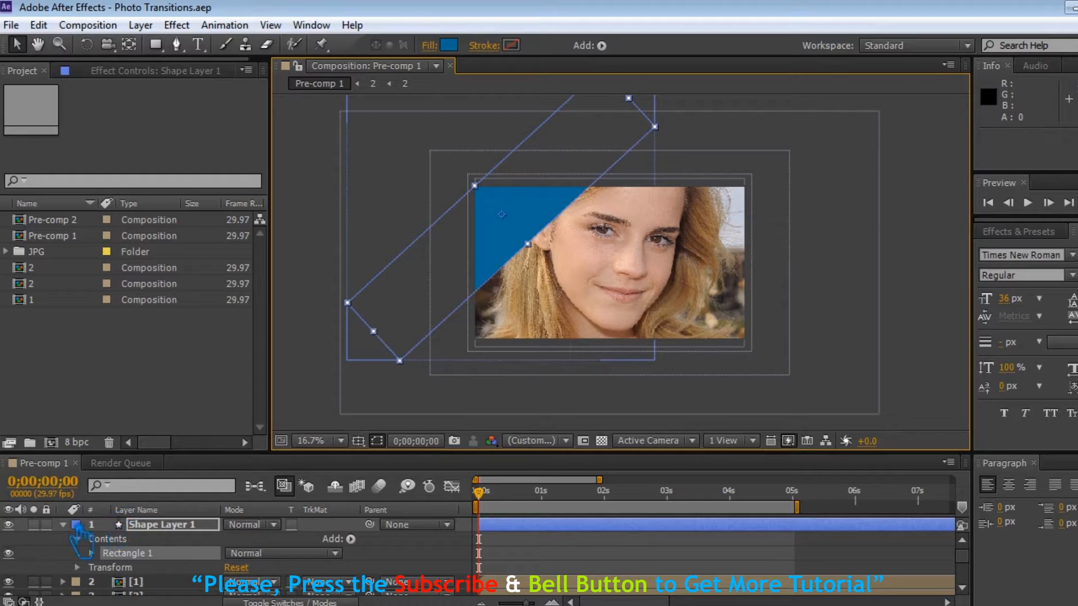
Reveal the shape layer's Transform properties and add a Position keyframe at about 5 seconds.
{"action": "left_click", "coordinate": [77, 568]}
{"action": "scroll", "coordinate": [209, 573], "scroll_direction": "down", "scroll_amount": 1}
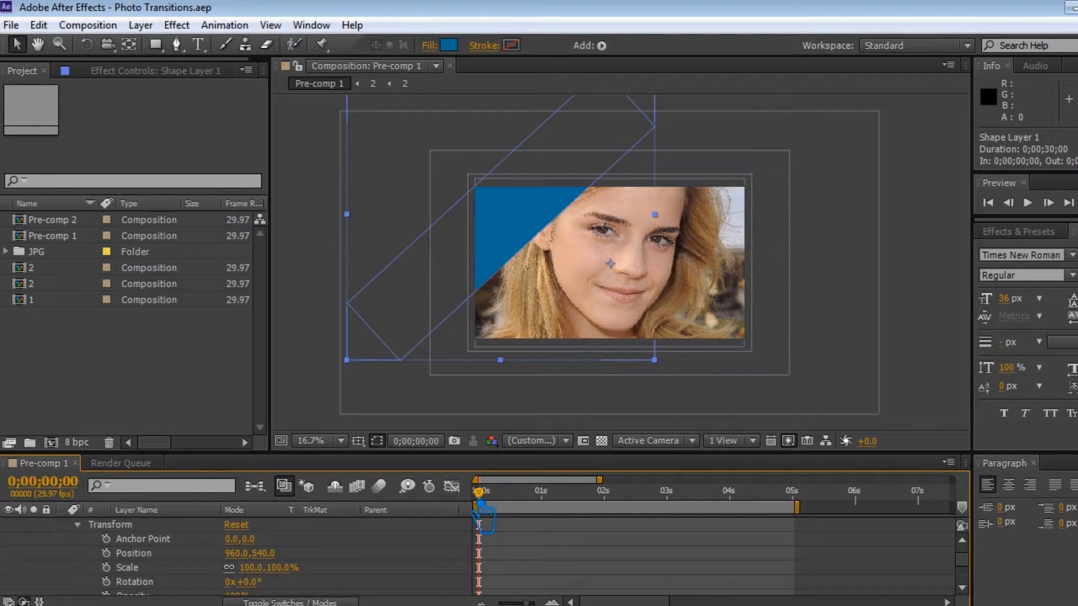
{"action": "left_click_drag", "start_coordinate": [493, 517], "coordinate": [540, 516]}
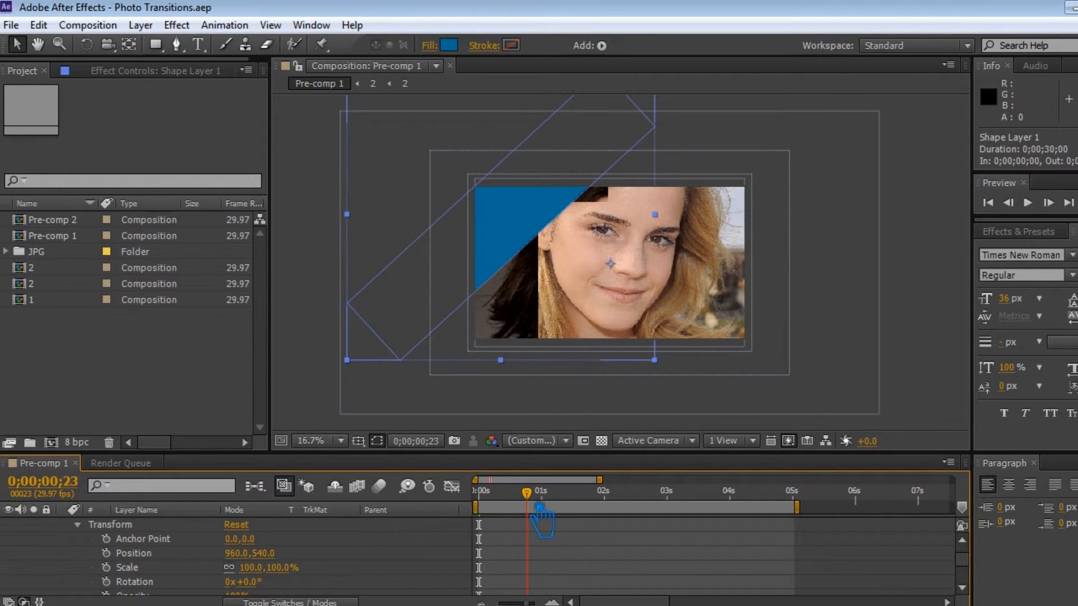
{"action": "left_click_drag", "start_coordinate": [545, 512], "coordinate": [884, 514]}
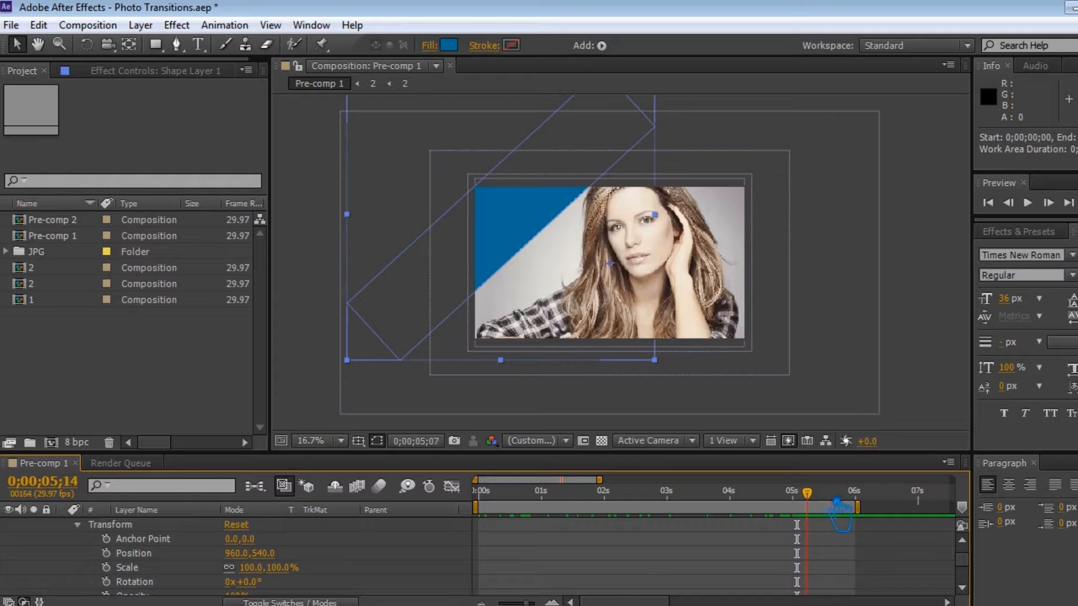
{"action": "key", "text": "alt+shift+p"}
{"action": "left_click_drag", "start_coordinate": [859, 501], "coordinate": [810, 518]}
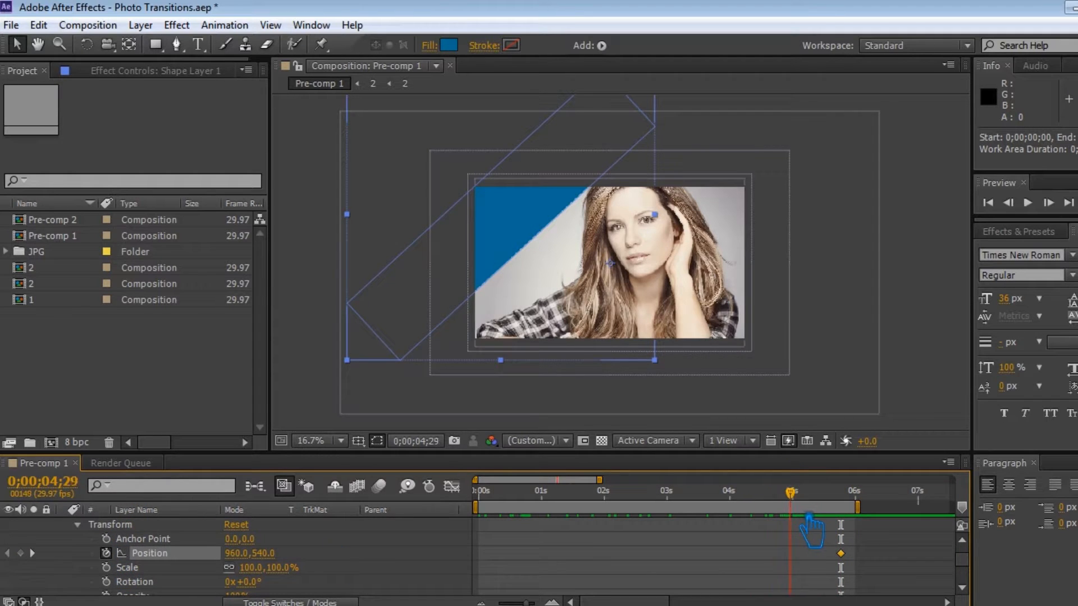
{"action": "left_click_drag", "start_coordinate": [264, 554], "coordinate": [346, 553]}
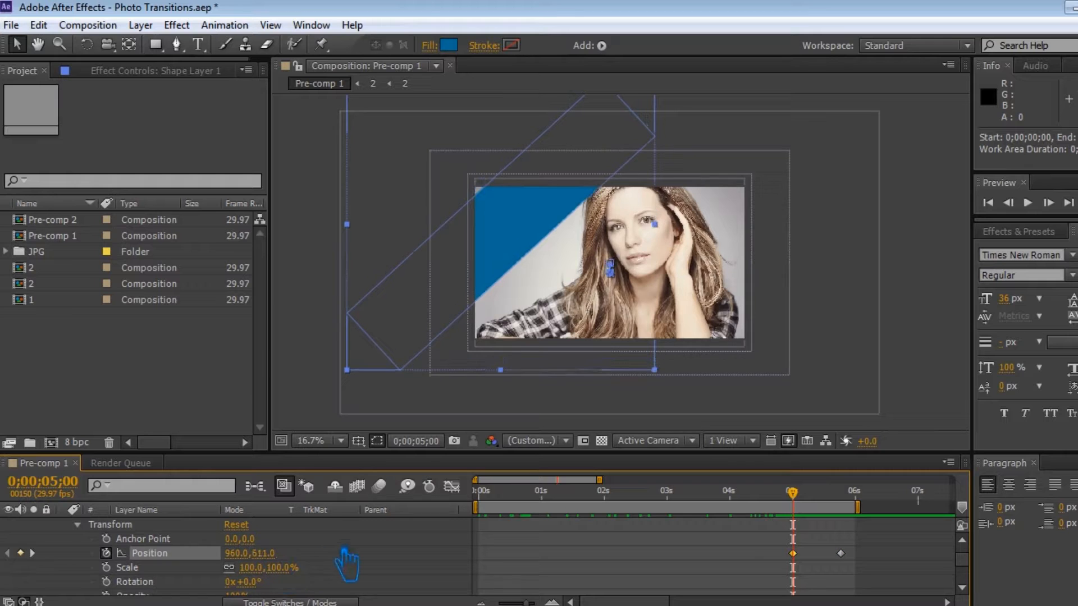
{"action": "key", "text": "ctrl+z"}
{"action": "key", "text": "ctrl+z"}
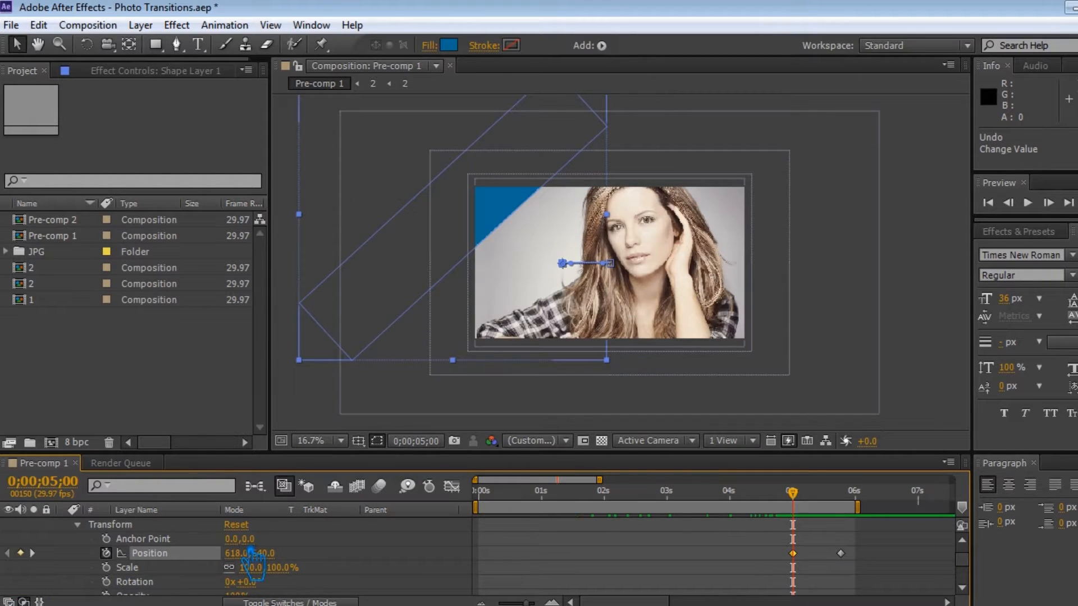
At 5 seconds, move the rectangle off-frame to the lower left and apply Easy Ease In to its keyframe.
{"action": "left_click_drag", "start_coordinate": [554, 241], "coordinate": [357, 356]}
{"action": "right_click", "coordinate": [793, 554]}
{"action": "mouse_move", "coordinate": [809, 541]}
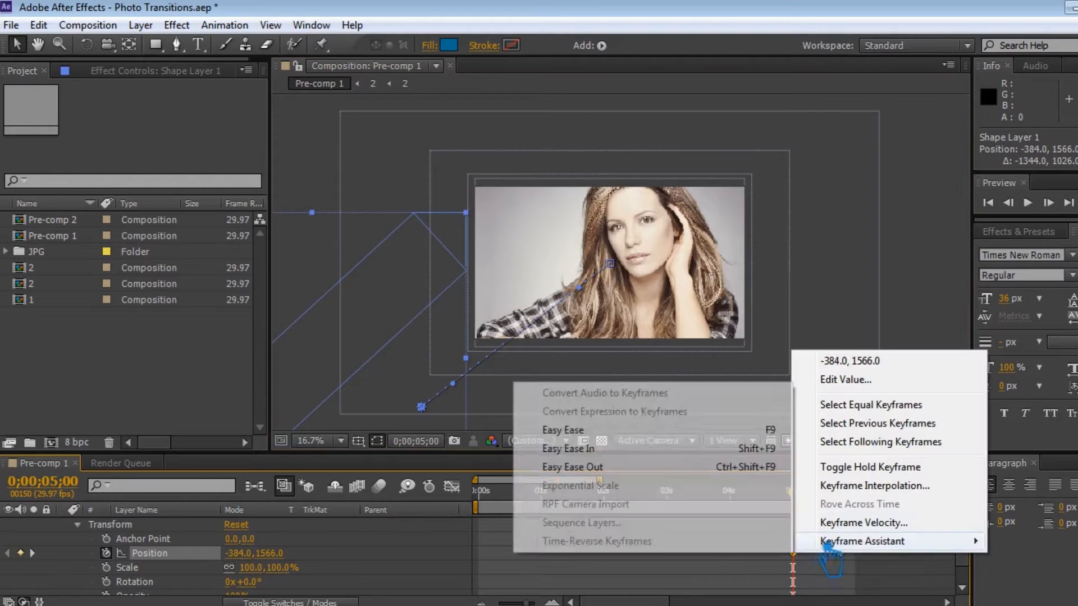
{"action": "left_click", "coordinate": [715, 448]}
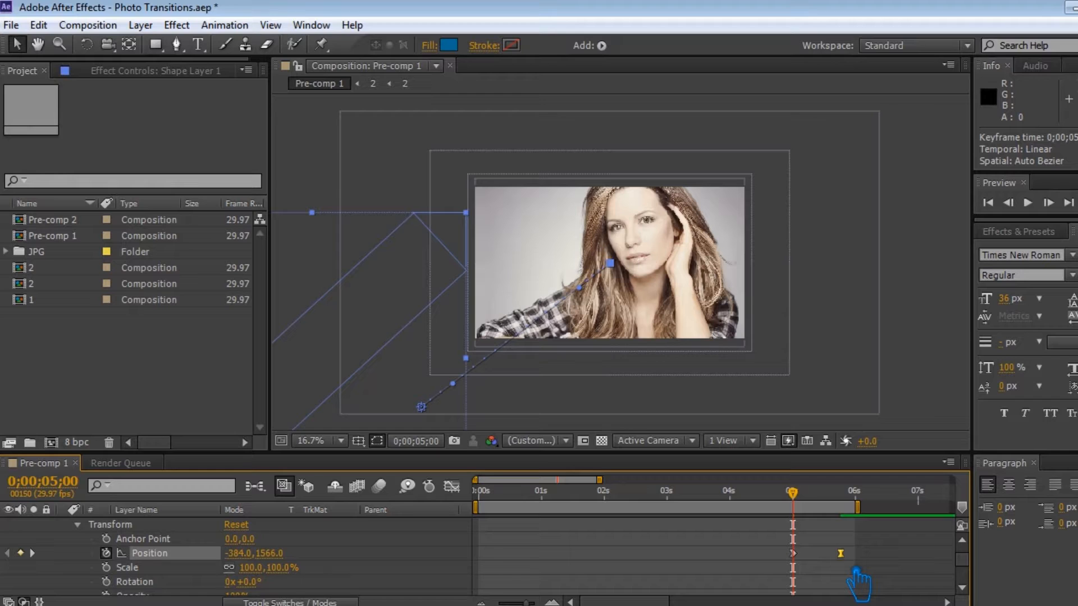
Zoom out the timeline, extend the work area to about 8 seconds, and save the project.
{"action": "key", "text": "minus"}
{"action": "left_click_drag", "start_coordinate": [671, 509], "coordinate": [1008, 524]}
{"action": "left_click_drag", "start_coordinate": [899, 600], "coordinate": [663, 600]}
{"action": "key", "text": "ctrl+s"}
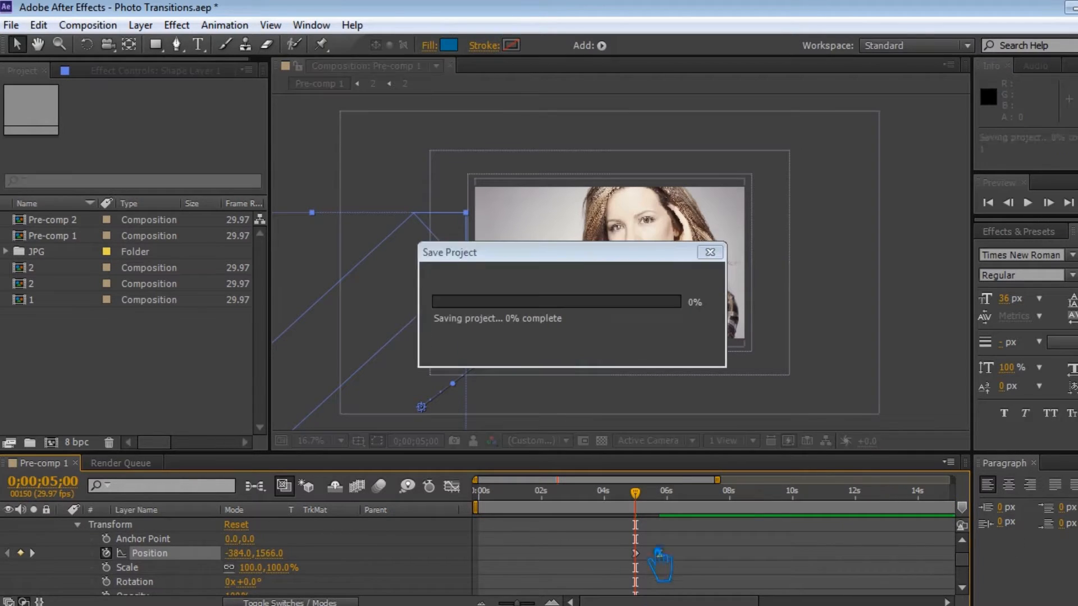
Collapse Shape Layer 1 and duplicate it.
{"action": "scroll", "coordinate": [78, 553], "scroll_direction": "up", "scroll_amount": 2}
{"action": "left_click", "coordinate": [63, 525]}
{"action": "left_click", "coordinate": [178, 527]}
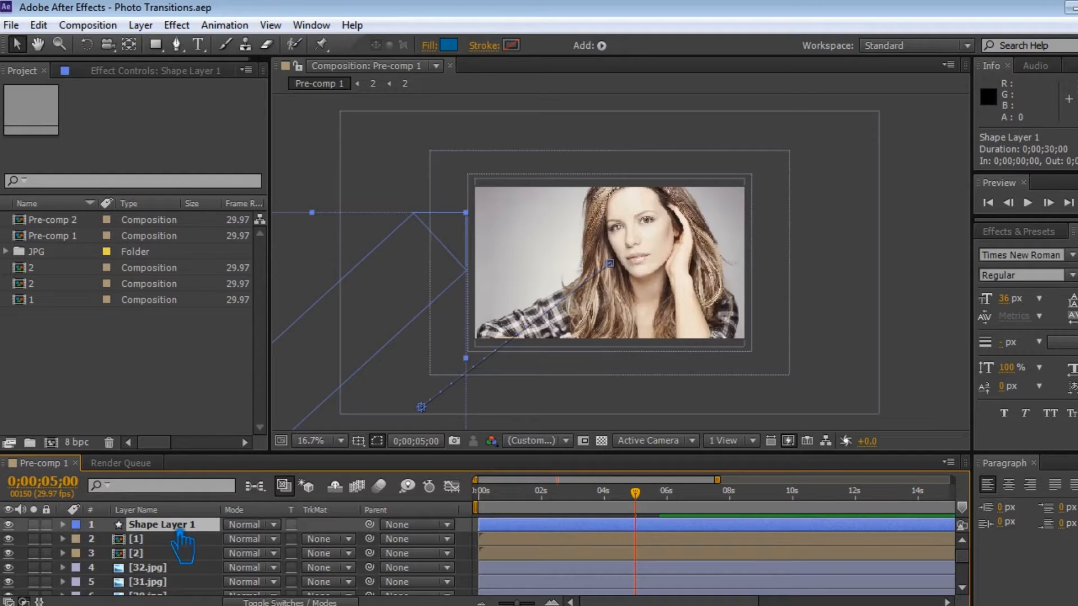
{"action": "key", "text": "ctrl+d"}
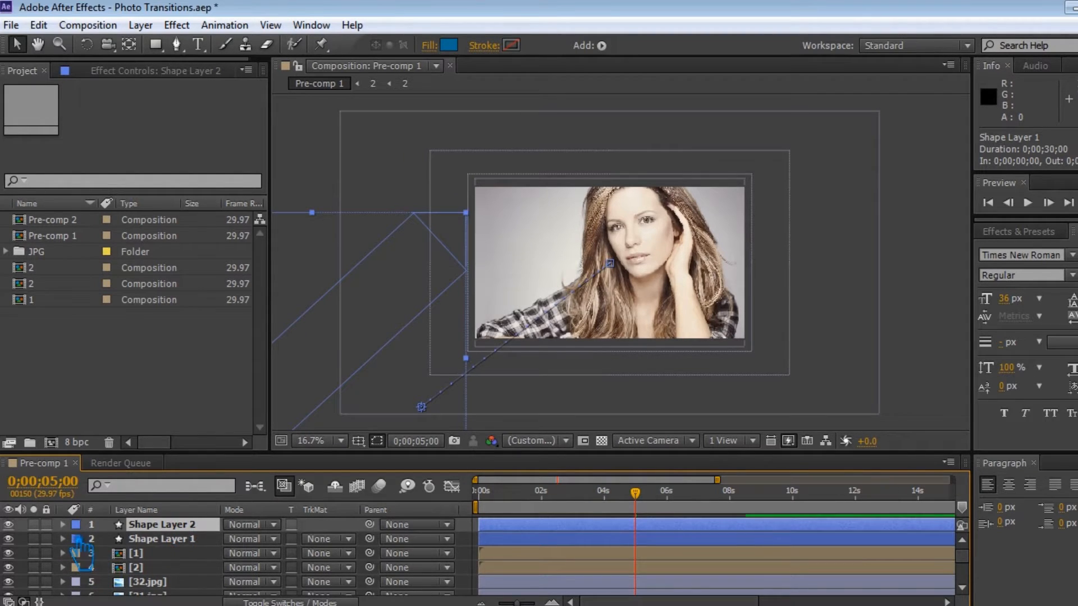
Shift Shape Layer 2's whole Position path up and right so its end covers most of the frame.
{"action": "left_click", "coordinate": [65, 527]}
{"action": "left_click", "coordinate": [77, 553]}
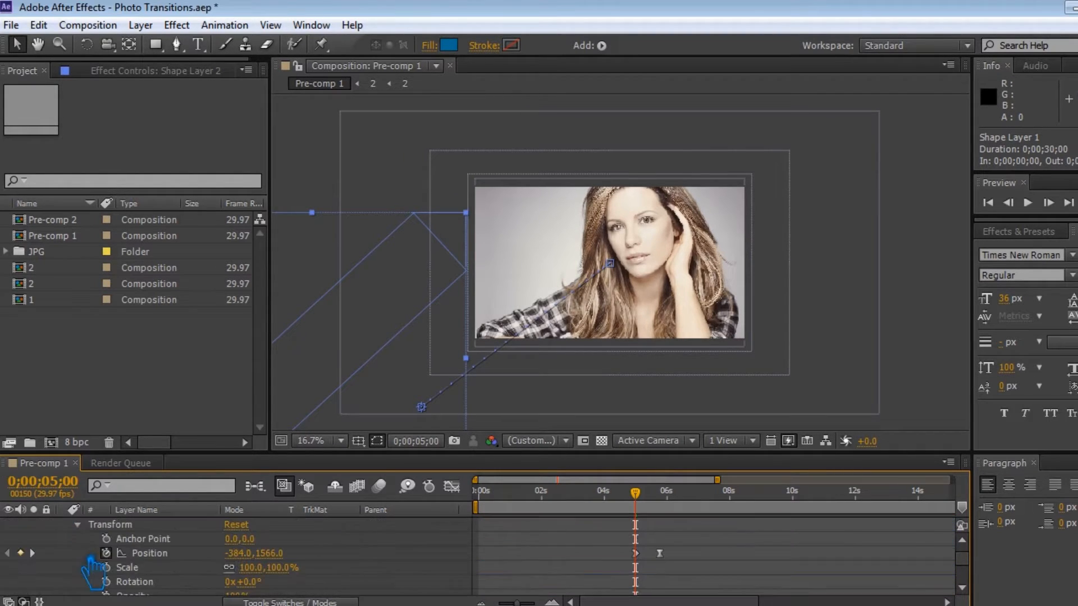
{"action": "left_click", "coordinate": [128, 554]}
{"action": "left_click_drag", "start_coordinate": [380, 359], "coordinate": [597, 243]}
{"action": "mouse_move", "coordinate": [645, 498]}
{"action": "left_mouse_down"}
{"action": "mouse_move", "coordinate": [729, 503]}
{"action": "mouse_move", "coordinate": [653, 502]}
{"action": "left_mouse_up"}
{"action": "left_click_drag", "start_coordinate": [573, 230], "coordinate": [636, 211]}
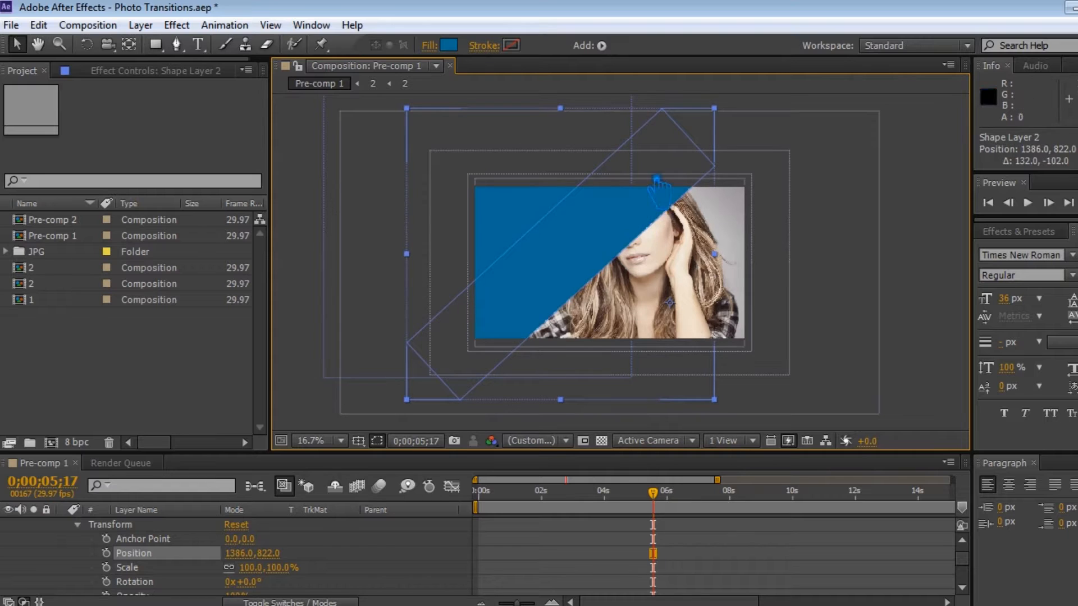
{"action": "left_click_drag", "start_coordinate": [660, 495], "coordinate": [691, 508]}
At 6 seconds, move Shape Layer 2 off-frame toward the lower left.
{"action": "left_click", "coordinate": [106, 553]}
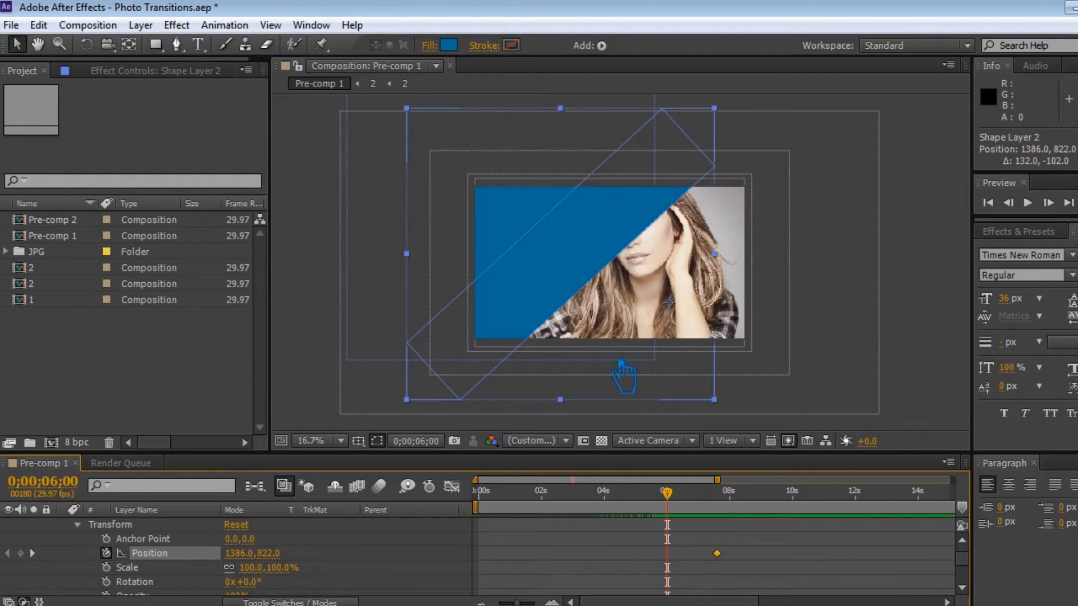
{"action": "left_click_drag", "start_coordinate": [623, 376], "coordinate": [442, 427]}
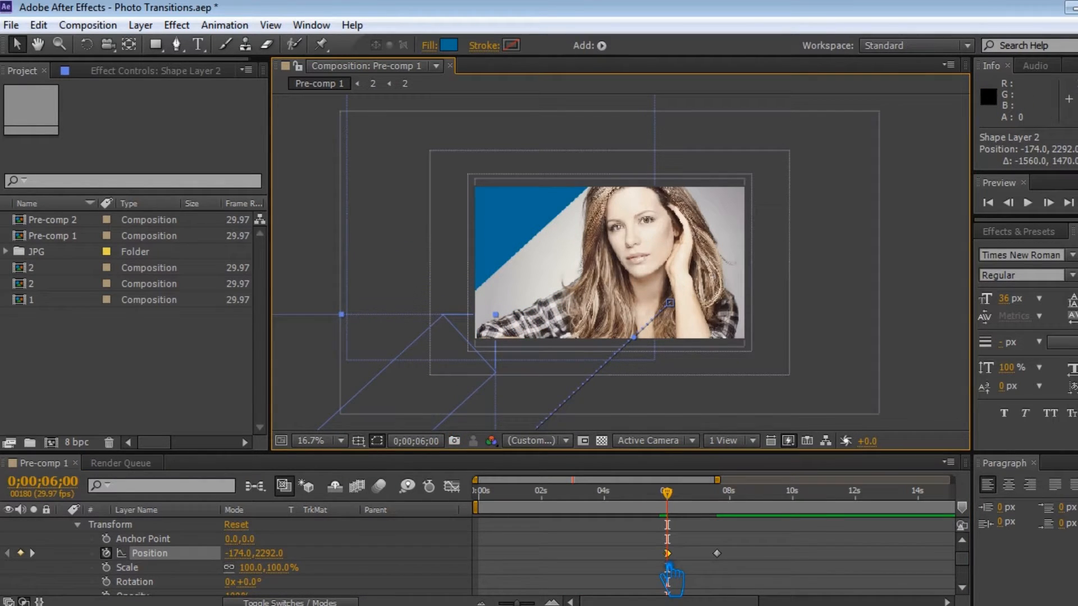
Apply Easy Ease to Shape Layer 2's end Position keyframe and save the project.
{"action": "left_click", "coordinate": [717, 554]}
{"action": "key", "text": "F9"}
{"action": "left_click", "coordinate": [787, 551]}
{"action": "key", "text": "ctrl+s"}
Collapse Shape Layer 2, move to about 8 seconds, and duplicate the layer.
{"action": "scroll", "coordinate": [116, 539], "scroll_direction": "up", "scroll_amount": 2}
{"action": "left_click", "coordinate": [63, 525]}
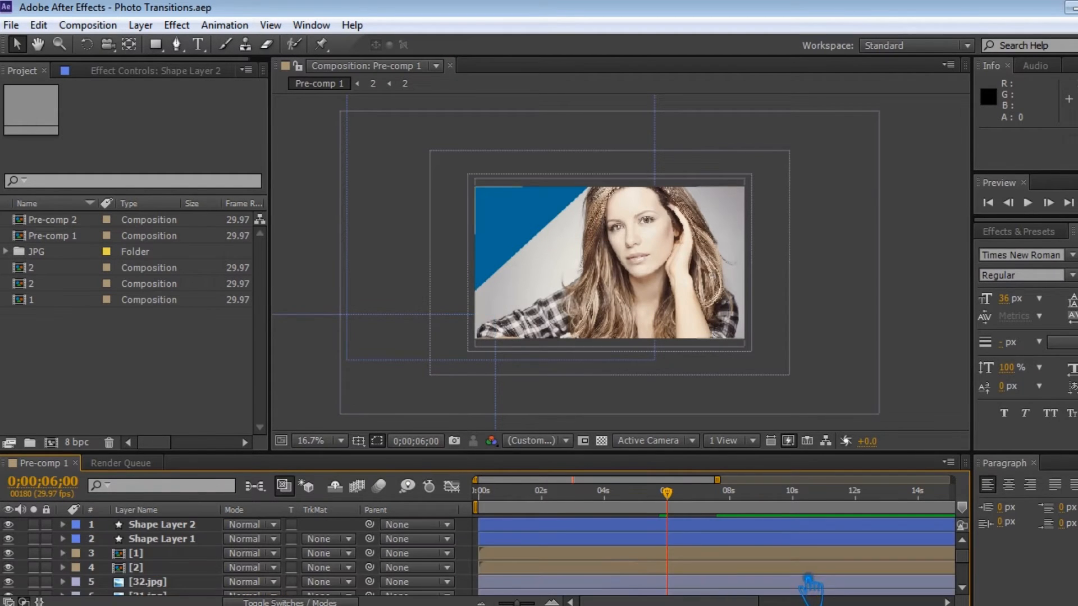
{"action": "left_click_drag", "start_coordinate": [686, 508], "coordinate": [747, 509]}
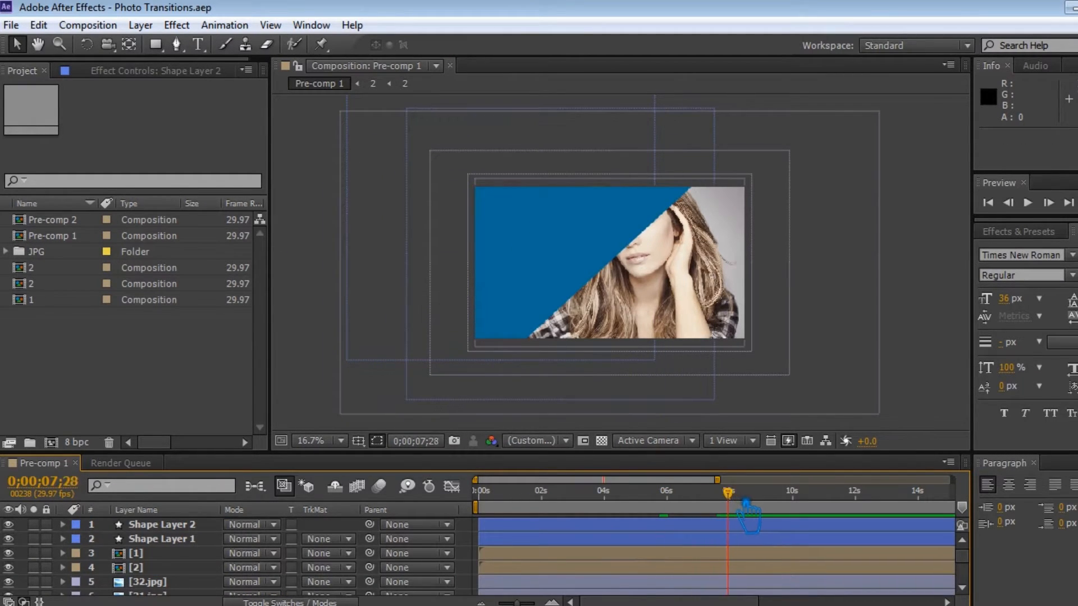
{"action": "left_click", "coordinate": [209, 524]}
{"action": "key", "text": "ctrl+d"}
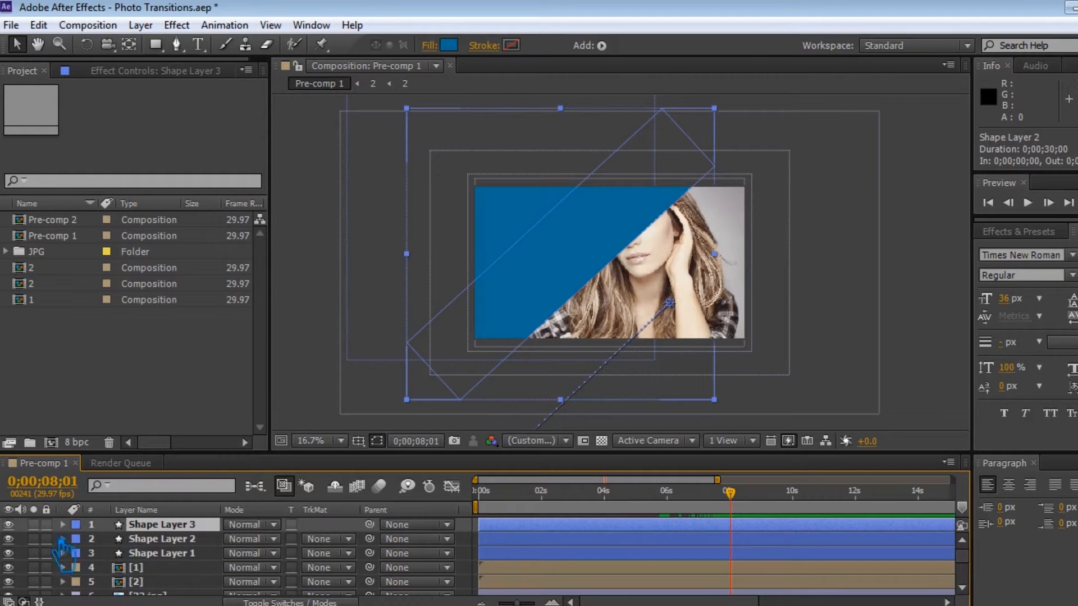
Shift Shape Layer 3's whole Position path down and right so its end covers the full frame.
{"action": "left_click", "coordinate": [64, 524]}
{"action": "left_click", "coordinate": [84, 527]}
{"action": "left_click", "coordinate": [78, 554]}
{"action": "scroll", "coordinate": [117, 562], "scroll_direction": "down", "scroll_amount": 4}
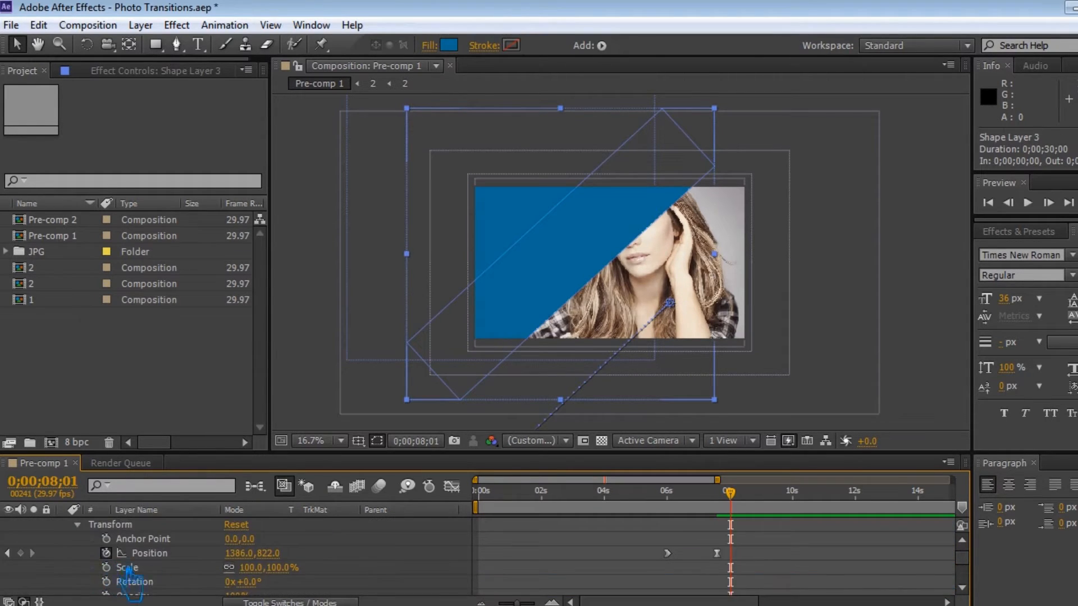
{"action": "scroll", "coordinate": [163, 565], "scroll_direction": "up", "scroll_amount": 1}
{"action": "left_click", "coordinate": [106, 539]}
{"action": "mouse_move", "coordinate": [747, 505]}
{"action": "left_mouse_down"}
{"action": "mouse_move", "coordinate": [666, 508]}
{"action": "mouse_move", "coordinate": [752, 509]}
{"action": "mouse_move", "coordinate": [745, 520]}
{"action": "left_mouse_up"}
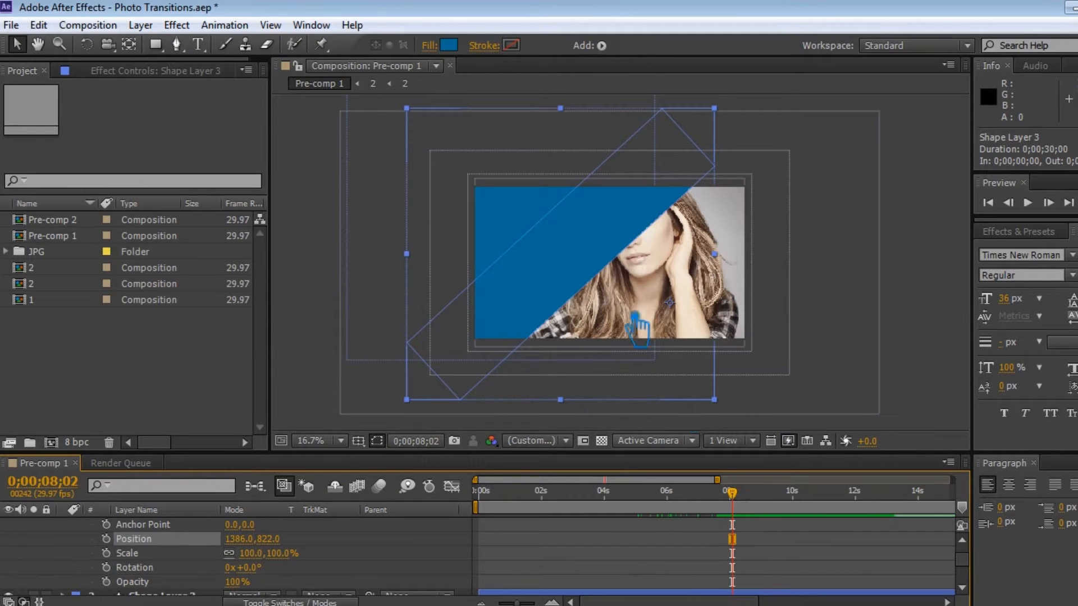
{"action": "left_click_drag", "start_coordinate": [589, 284], "coordinate": [671, 321]}
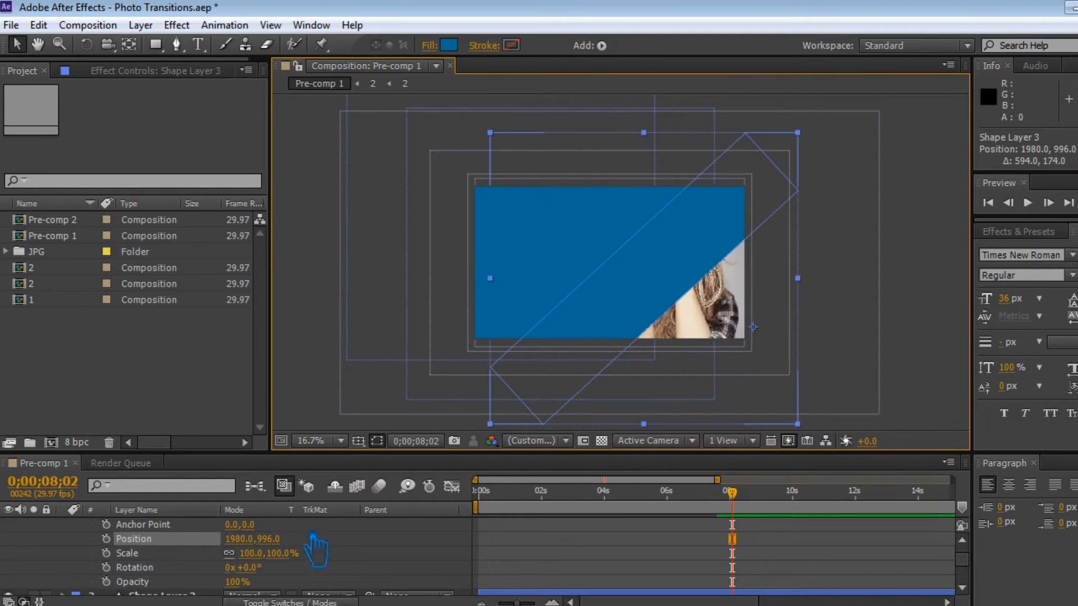
Nudge Shape Layer 3's last Position keyframe slightly earlier in time.
{"action": "left_click_drag", "start_coordinate": [733, 495], "coordinate": [793, 495]}
{"action": "left_click", "coordinate": [106, 539]}
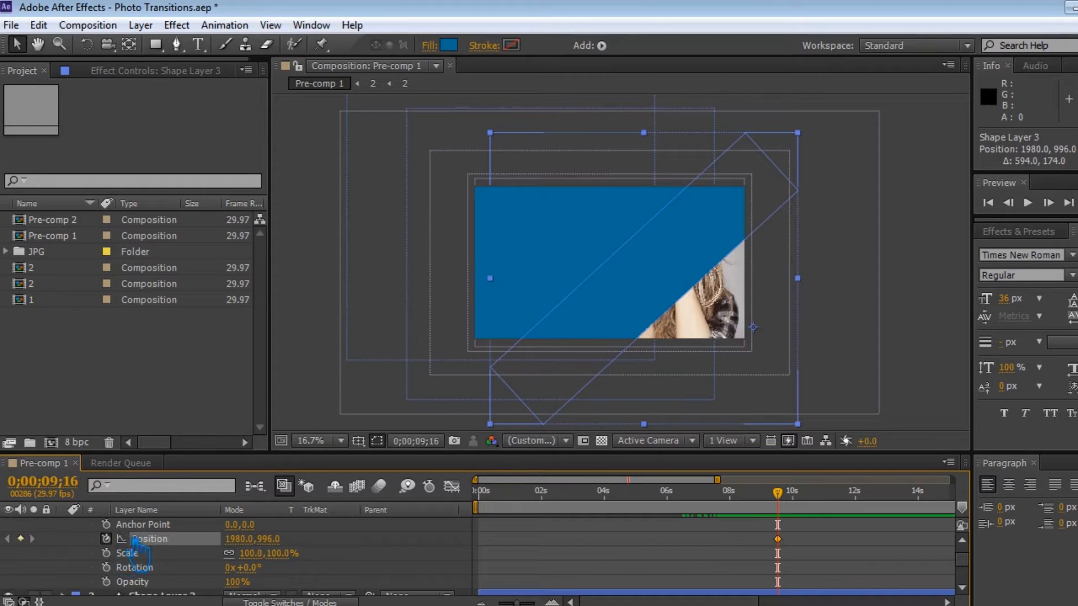
{"action": "left_click_drag", "start_coordinate": [718, 494], "coordinate": [704, 494]}
{"action": "left_click_drag", "start_coordinate": [778, 539], "coordinate": [769, 540]}
{"action": "left_click_drag", "start_coordinate": [704, 493], "coordinate": [692, 494]}
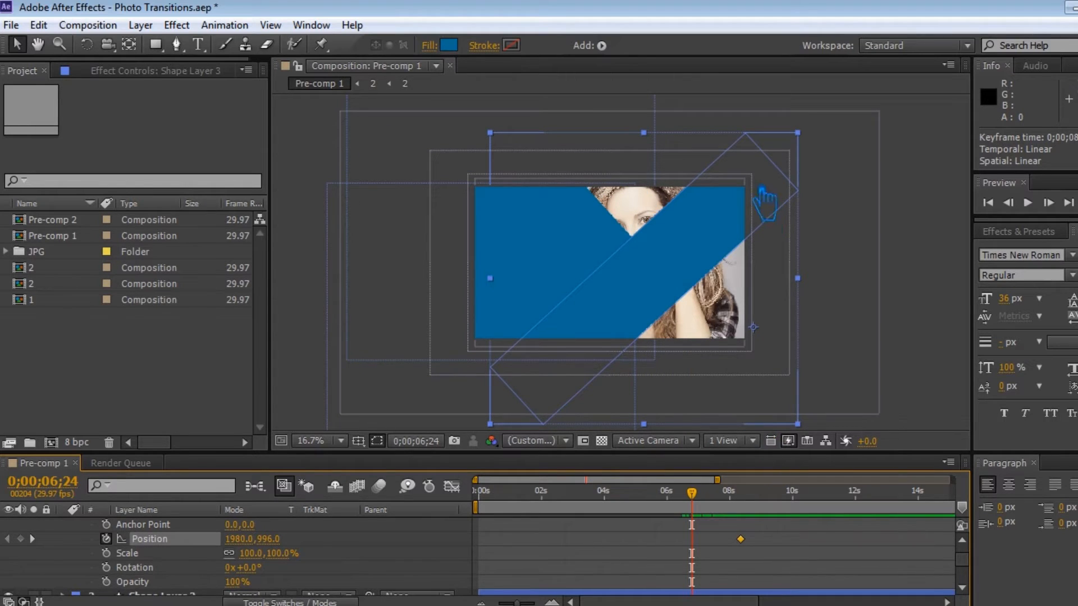
At about 6;24, move Shape Layer 3 up and right off-frame to Position 3516, -642 and save the project.
{"action": "left_click_drag", "start_coordinate": [578, 356], "coordinate": [784, 120]}
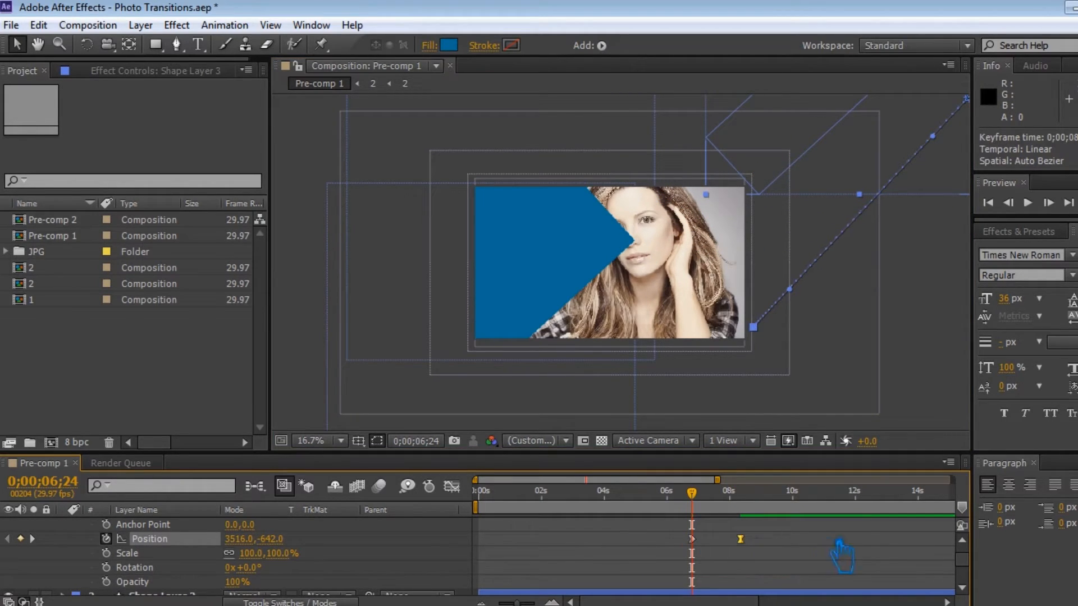
{"action": "left_click", "coordinate": [823, 559]}
{"action": "key", "text": "ctrl+s"}
Collapse Shape Layer 3, move to about 10 seconds, and duplicate the layer.
{"action": "scroll", "coordinate": [289, 581], "scroll_direction": "up", "scroll_amount": 2}
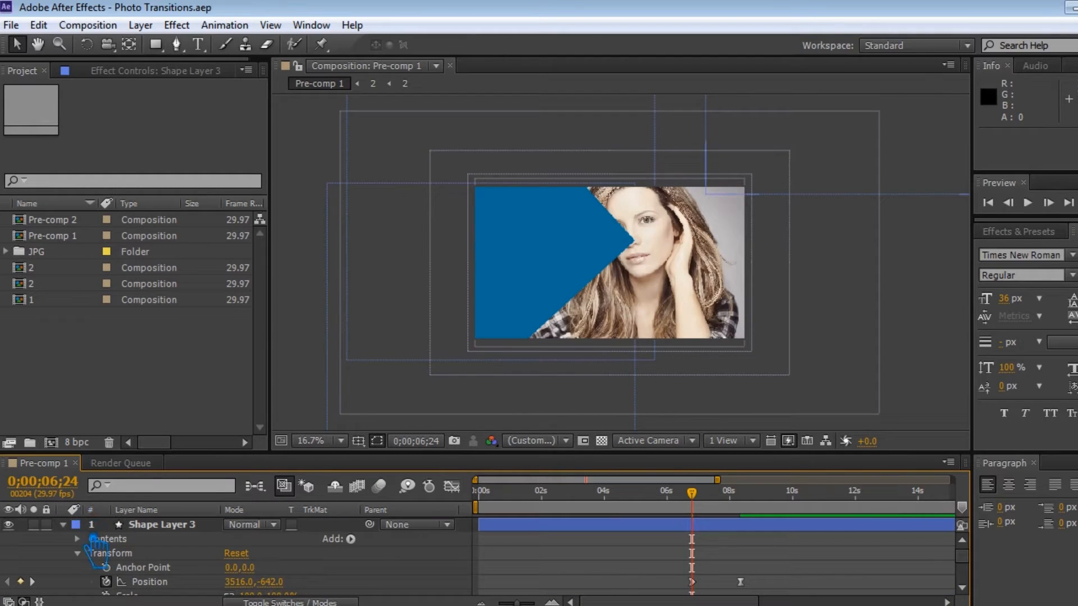
{"action": "left_click", "coordinate": [63, 525]}
{"action": "left_click_drag", "start_coordinate": [692, 493], "coordinate": [816, 502]}
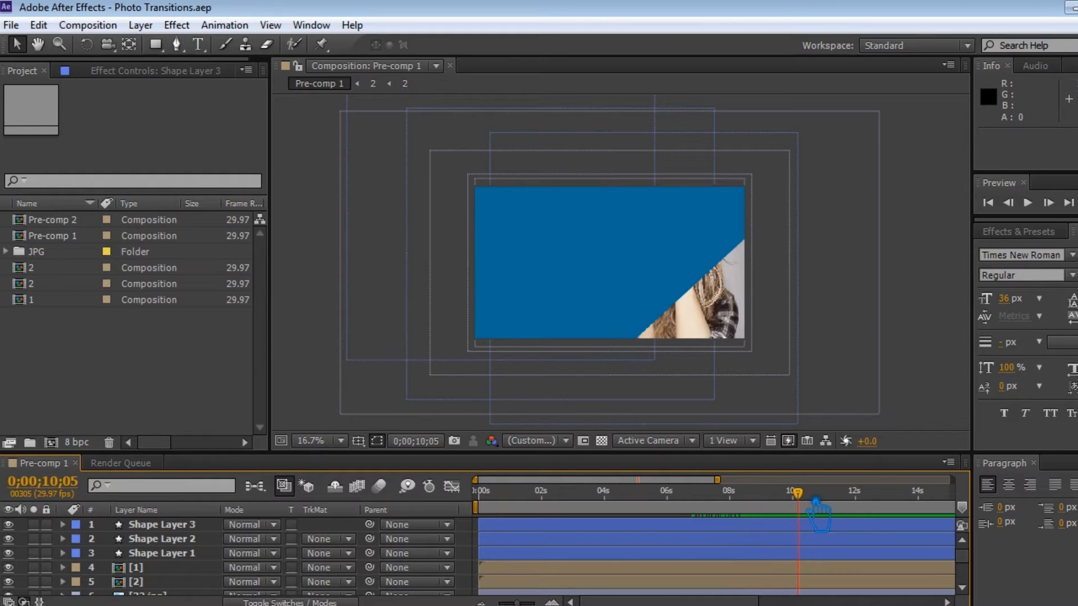
{"action": "left_click", "coordinate": [178, 525]}
{"action": "key", "text": "ctrl+d"}
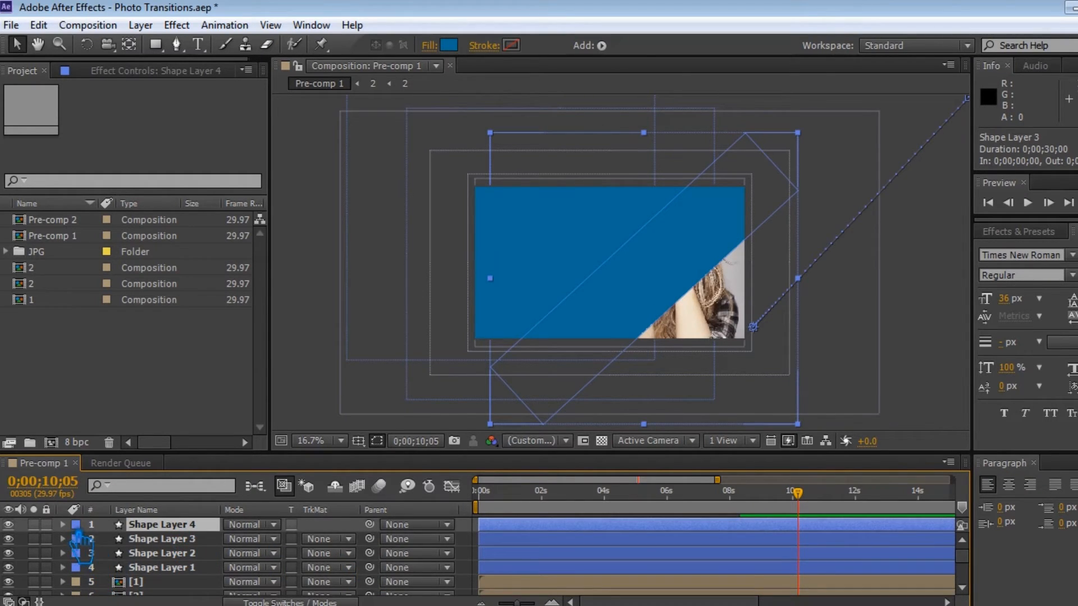
Clear Shape Layer 4's Position keyframes and shift the shape down and right to Position 2430, 1308.
{"action": "left_click", "coordinate": [63, 525]}
{"action": "left_click", "coordinate": [77, 554]}
{"action": "left_click", "coordinate": [106, 554]}
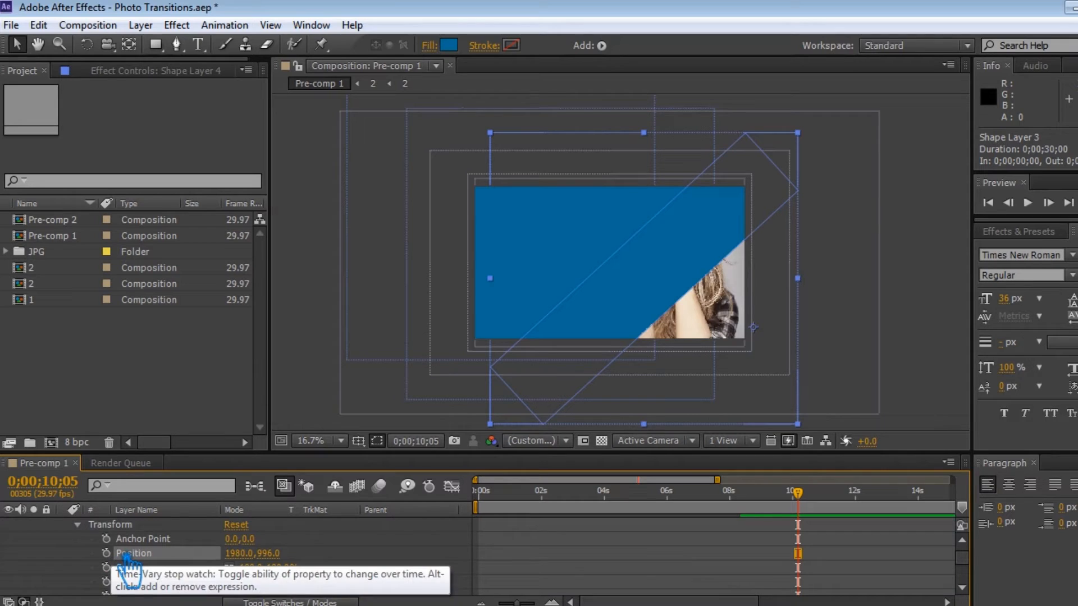
{"action": "left_click_drag", "start_coordinate": [797, 509], "coordinate": [763, 508]}
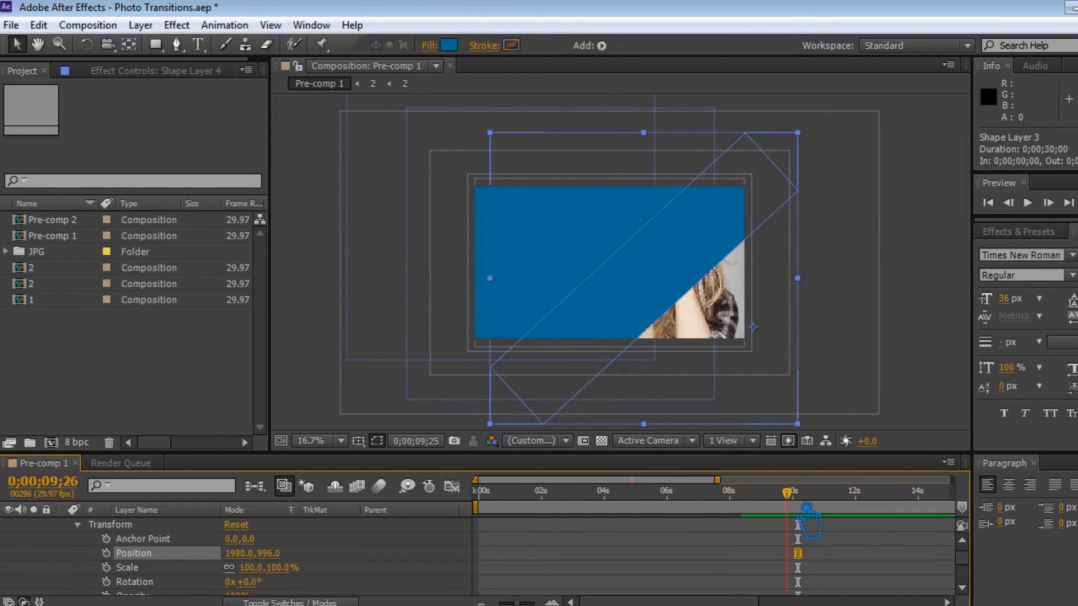
{"action": "left_click_drag", "start_coordinate": [647, 285], "coordinate": [709, 330]}
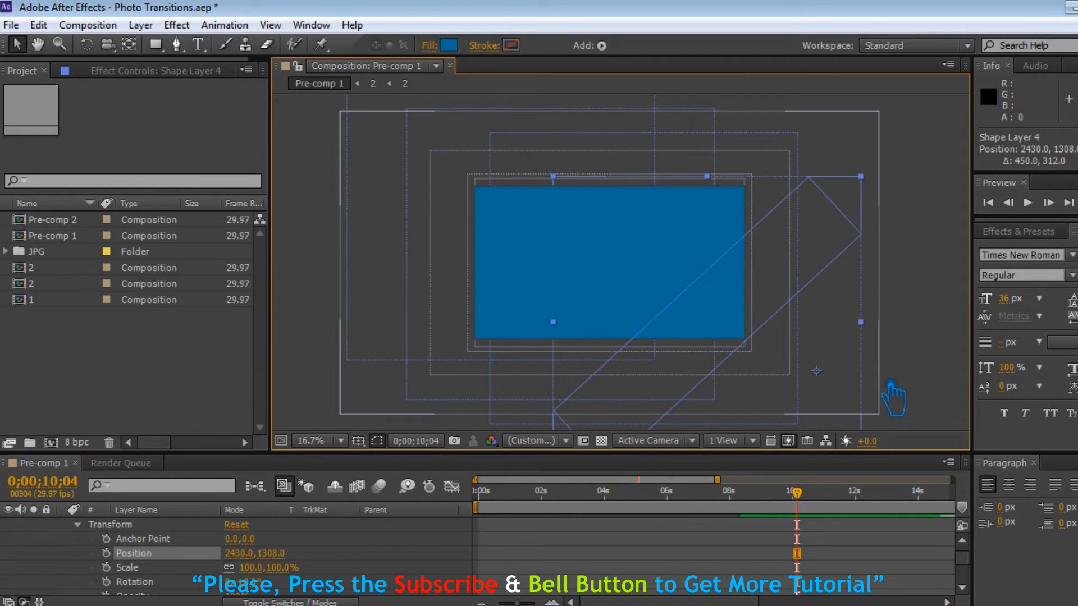
{"action": "left_click", "coordinate": [919, 357]}
Set a Position keyframe for Shape Layer 4 at about 10;03.
{"action": "scroll", "coordinate": [200, 546], "scroll_direction": "up", "scroll_amount": 2}
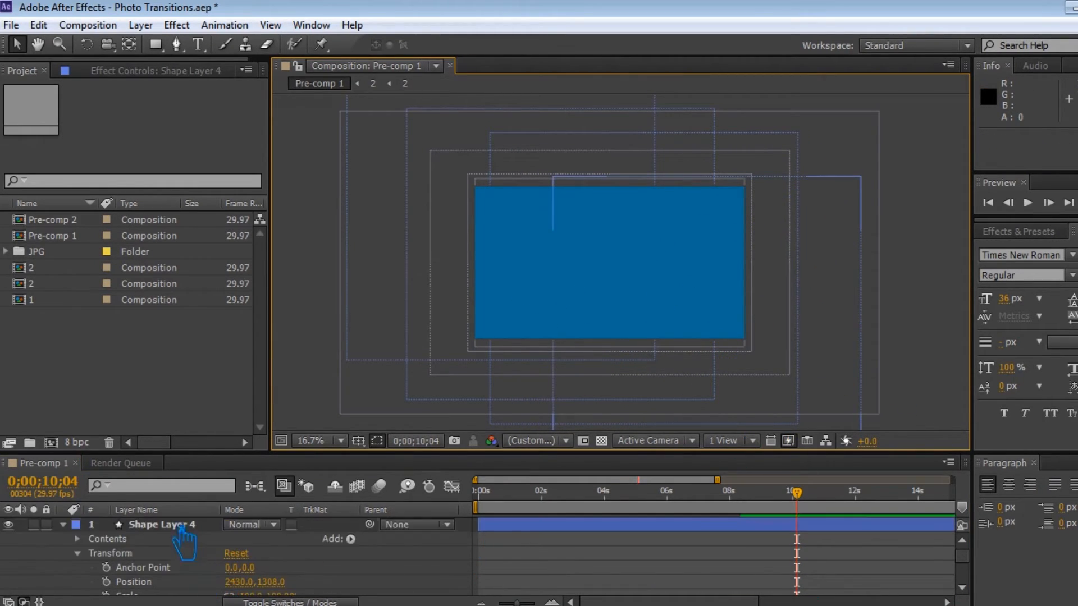
{"action": "left_click", "coordinate": [182, 526]}
{"action": "scroll", "coordinate": [224, 562], "scroll_direction": "down", "scroll_amount": 4}
{"action": "scroll", "coordinate": [226, 562], "scroll_direction": "up", "scroll_amount": 4}
{"action": "scroll", "coordinate": [526, 559], "scroll_direction": "down", "scroll_amount": 2}
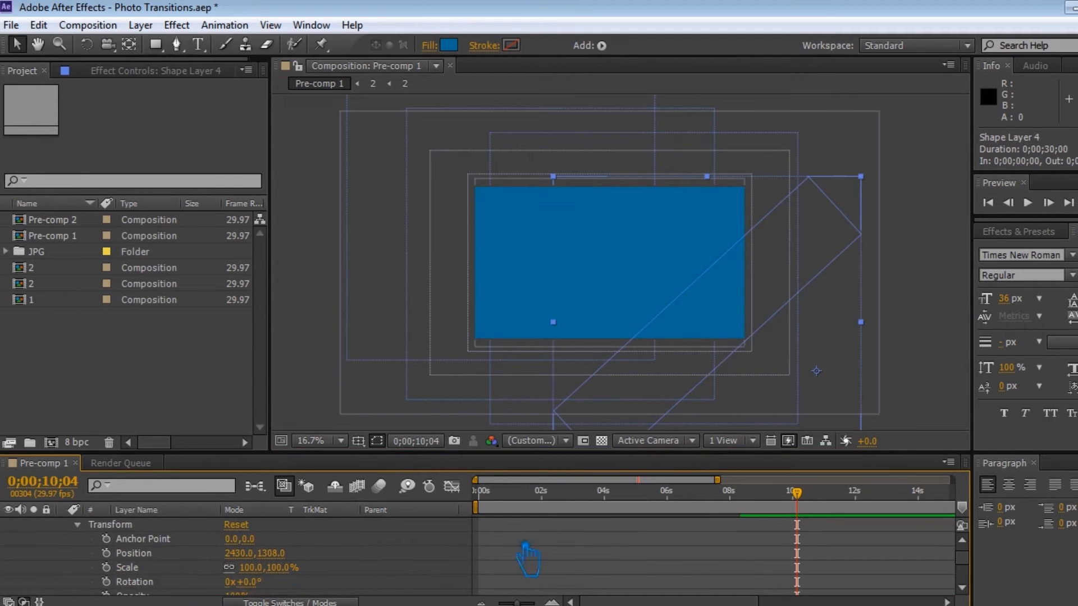
{"action": "mouse_move", "coordinate": [801, 504]}
{"action": "left_mouse_down"}
{"action": "mouse_move", "coordinate": [696, 507]}
{"action": "mouse_move", "coordinate": [805, 506]}
{"action": "left_mouse_up"}
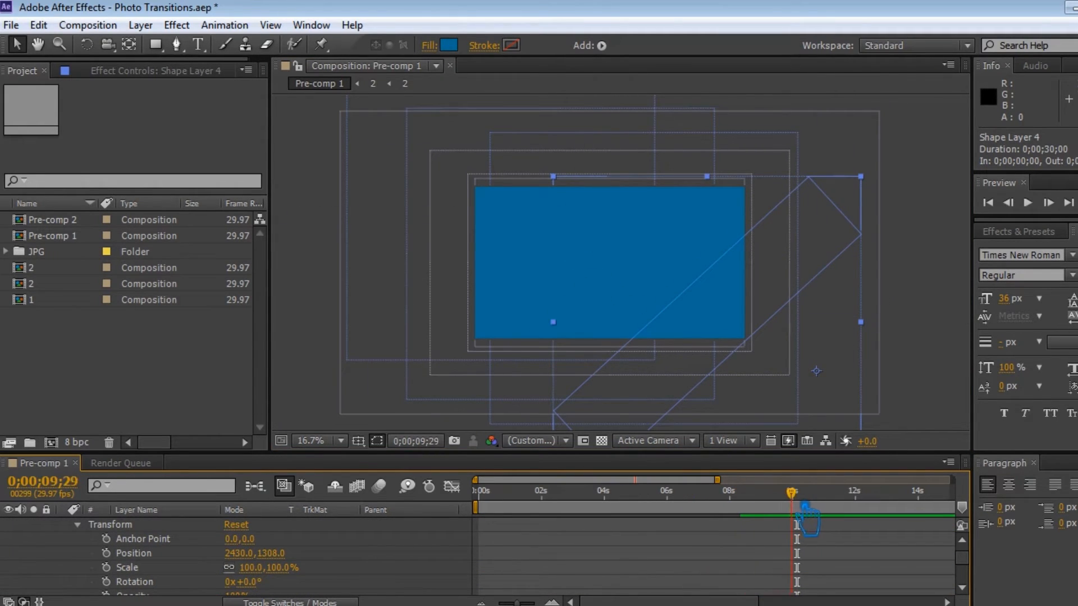
{"action": "left_click", "coordinate": [106, 553]}
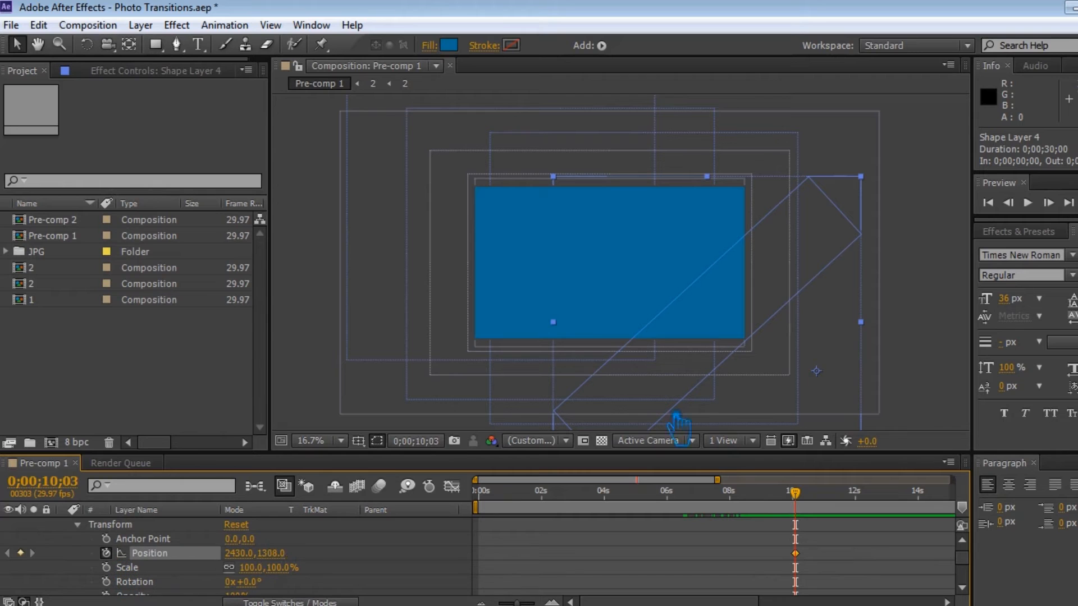
At 7;11, move Shape Layer 4 down-left to Position 1266, 2484, and shift its end keyframe to about 9;06.
{"action": "left_click_drag", "start_coordinate": [793, 489], "coordinate": [723, 510]}
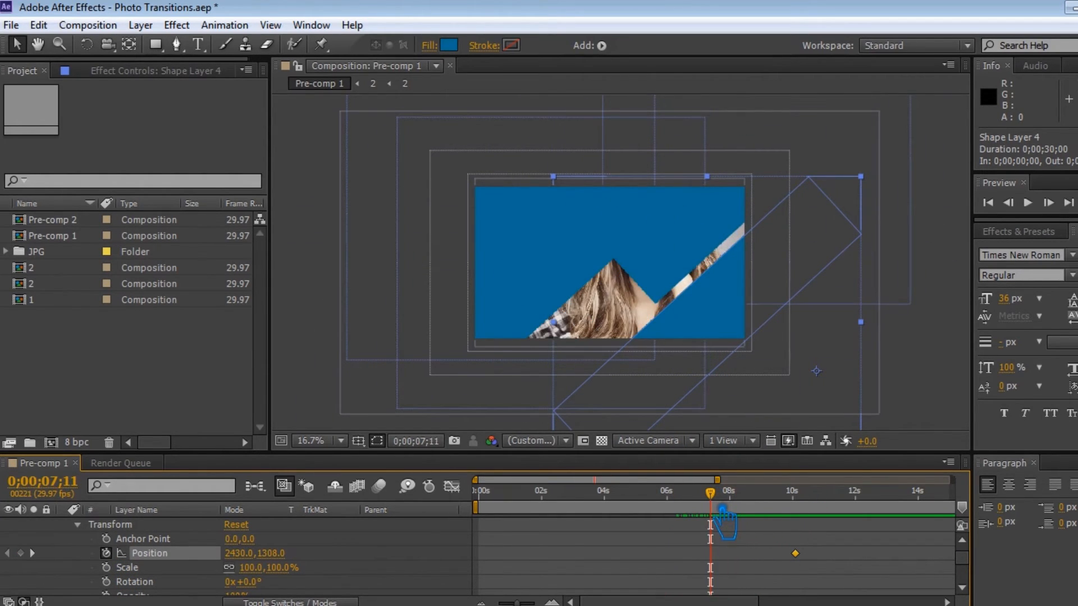
{"action": "left_click_drag", "start_coordinate": [706, 350], "coordinate": [543, 504]}
{"action": "left_click_drag", "start_coordinate": [795, 553], "coordinate": [767, 555]}
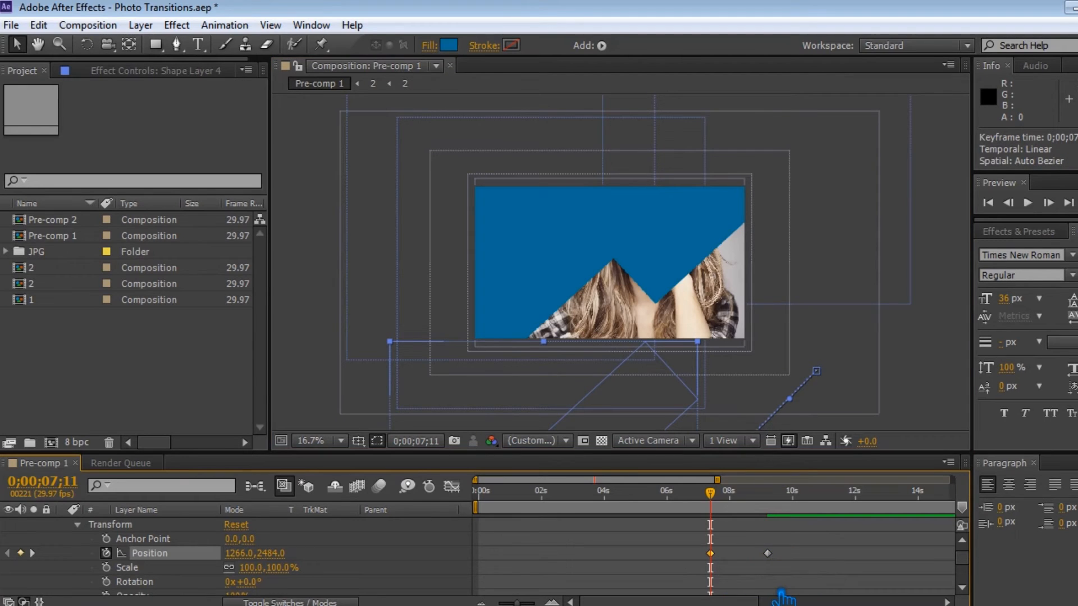
{"action": "left_click", "coordinate": [768, 555]}
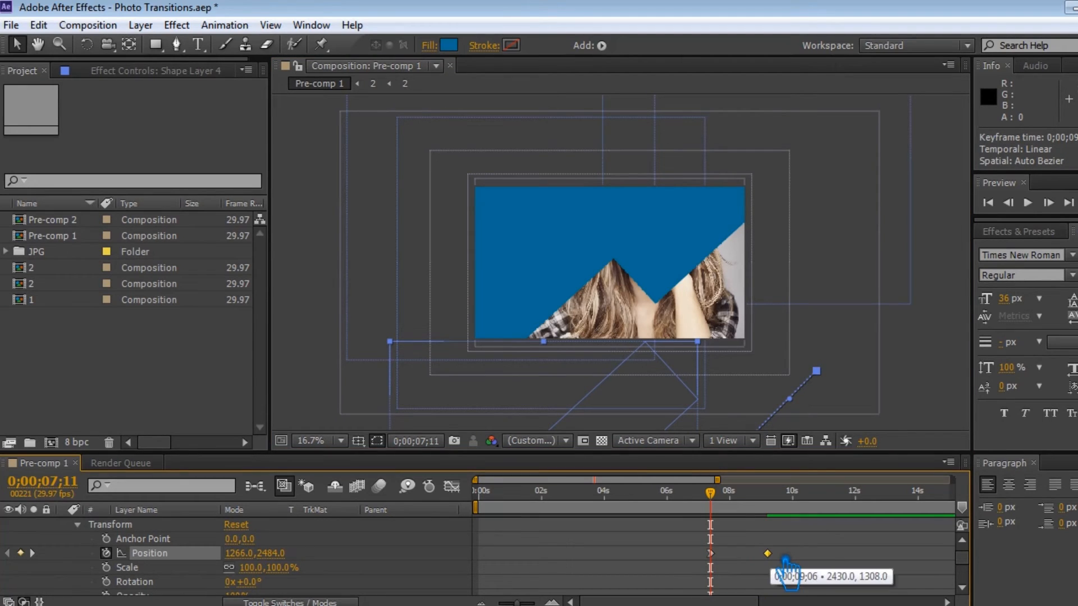
Select all four shape layers, save, and pre-compose them into a new composition named 3.
{"action": "left_click_drag", "start_coordinate": [712, 509], "coordinate": [800, 508]}
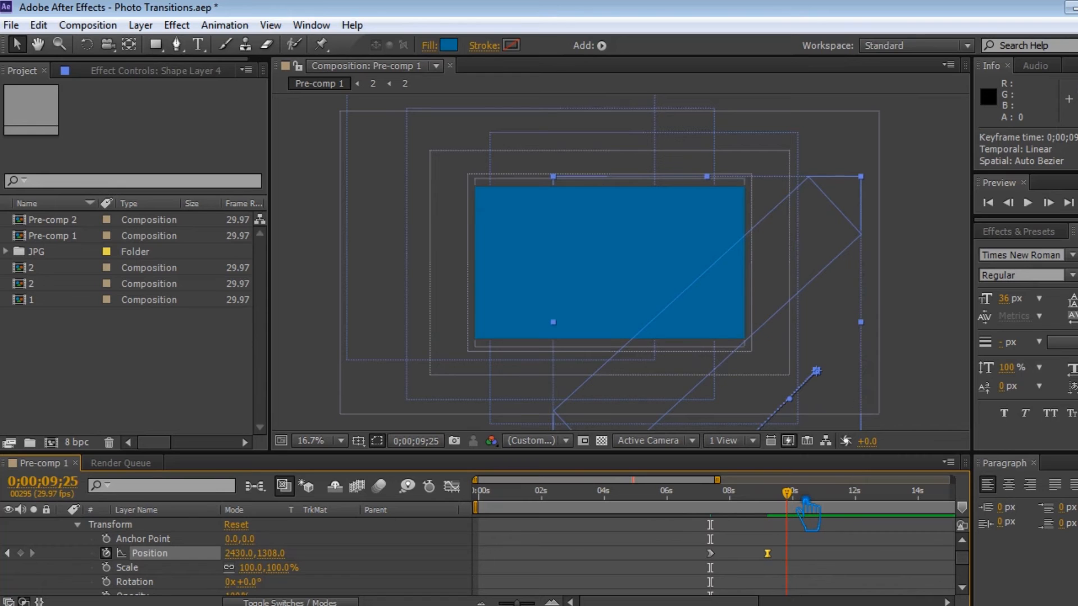
{"action": "scroll", "coordinate": [337, 551], "scroll_direction": "up", "scroll_amount": 2}
{"action": "left_click", "coordinate": [62, 525]}
{"action": "left_click", "coordinate": [191, 568]}
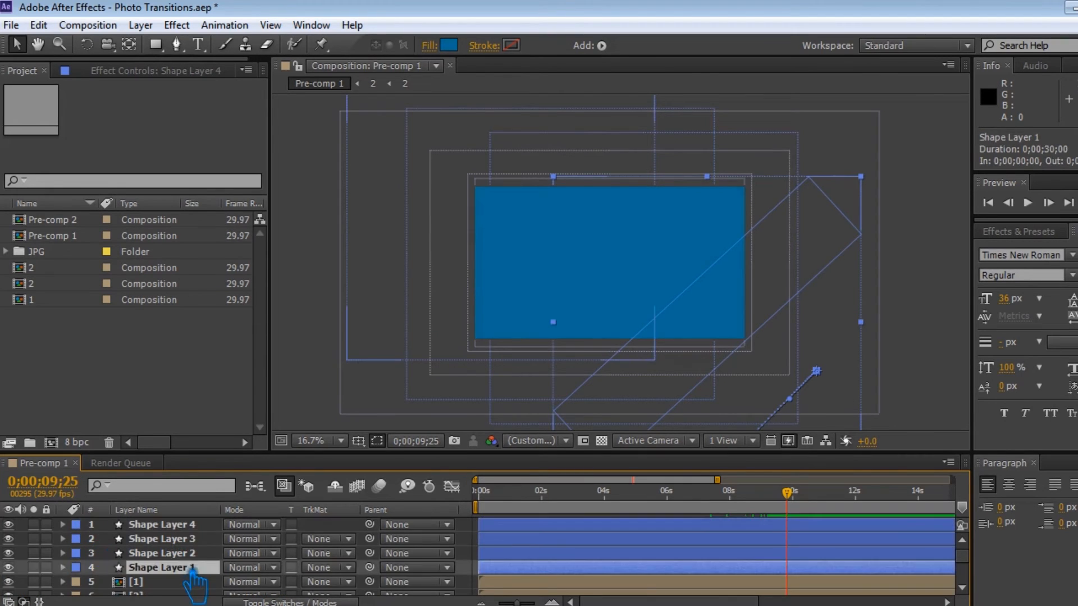
{"action": "left_click", "coordinate": [190, 530]}
{"action": "left_click", "coordinate": [191, 568], "text": "shift"}
{"action": "key", "text": "ctrl+s"}
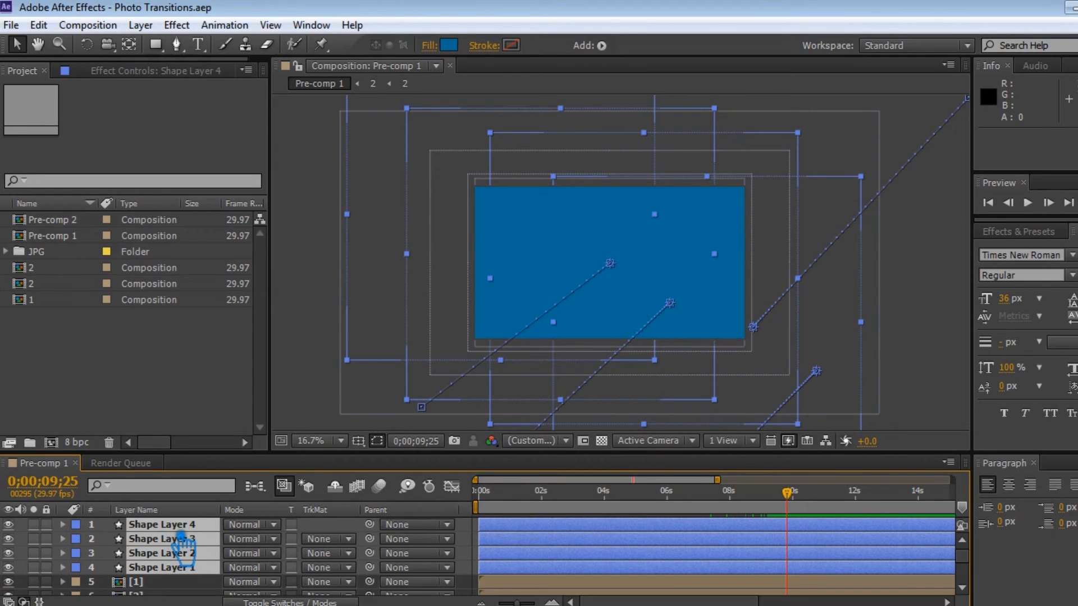
{"action": "right_click", "coordinate": [183, 541]}
{"action": "left_click", "coordinate": [236, 508]}
{"action": "type", "text": "3"}
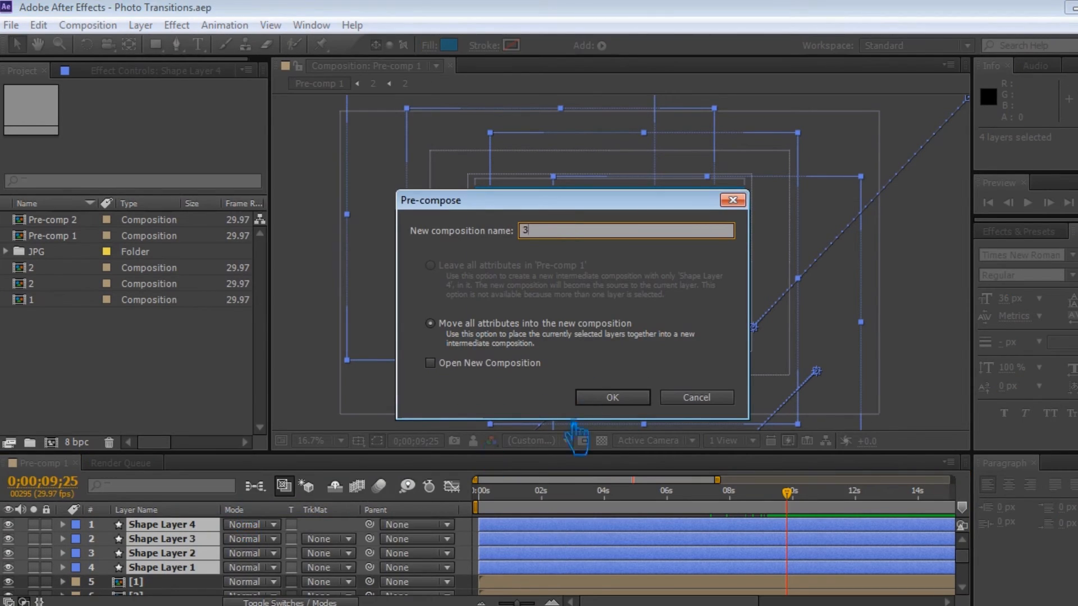
{"action": "left_click", "coordinate": [613, 397]}
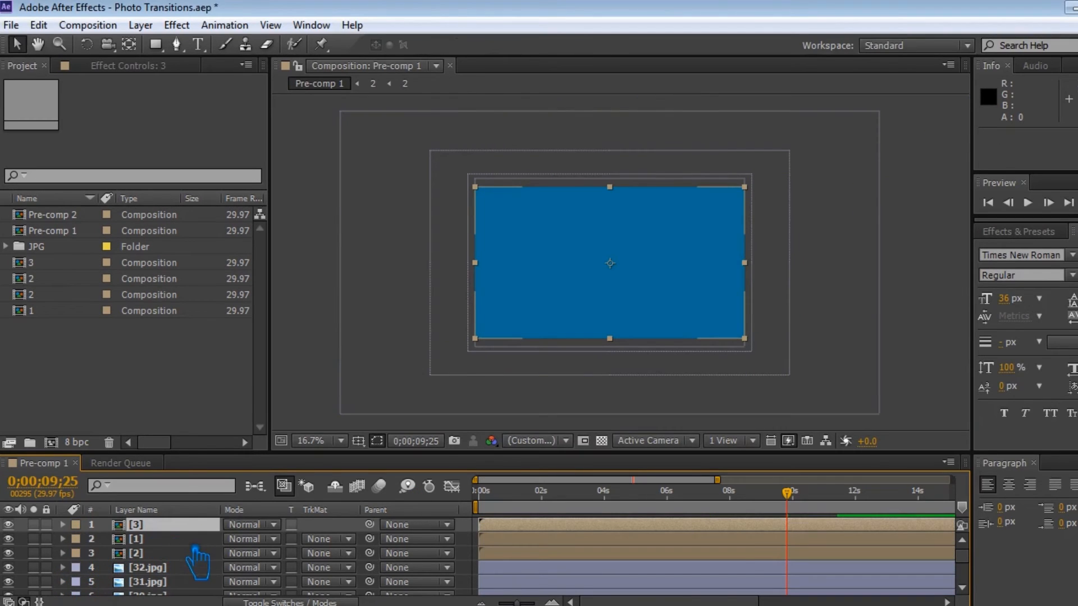
Move the [3] pre-comp above 32.jpg, set 32.jpg's track matte to Alpha Inverted Matte "[3]", and save.
{"action": "left_click_drag", "start_coordinate": [191, 528], "coordinate": [191, 560]}
{"action": "left_click", "coordinate": [340, 567]}
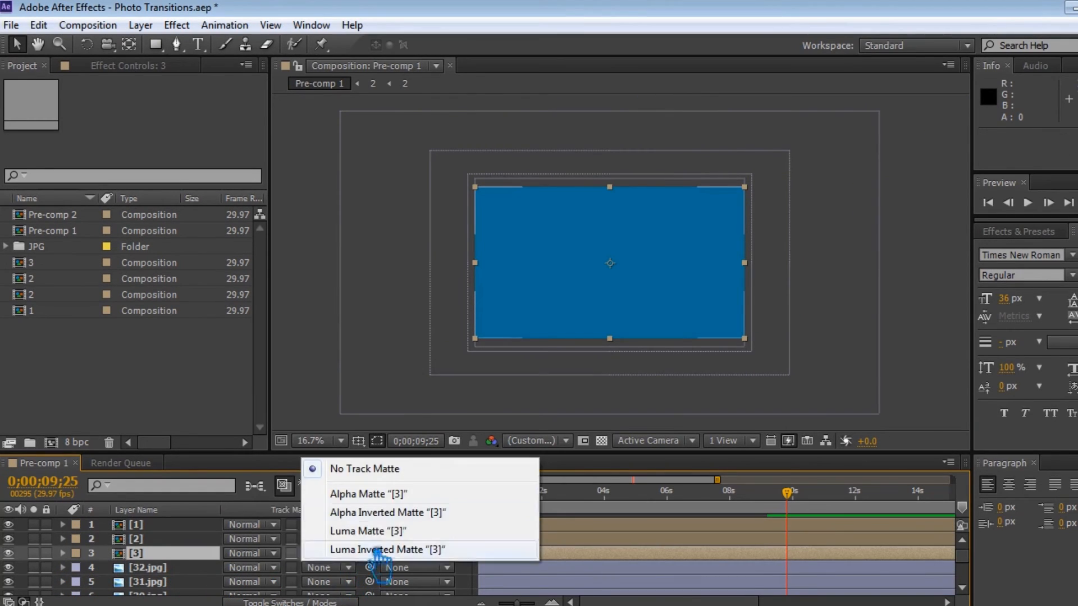
{"action": "left_click", "coordinate": [385, 513]}
{"action": "key", "text": "period"}
{"action": "key", "text": "ctrl+s"}
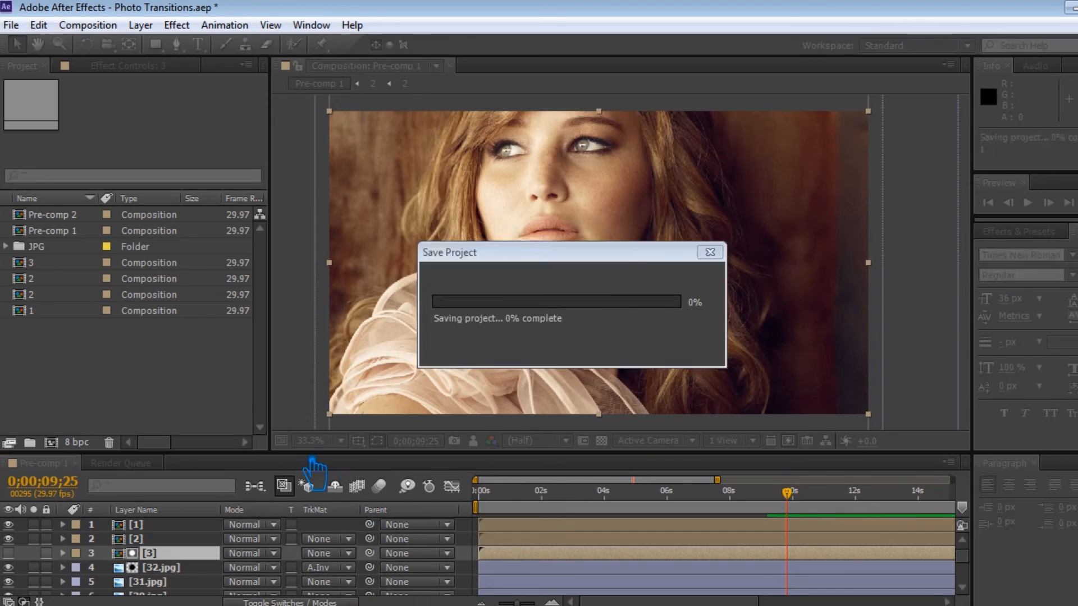
Save the project and play a RAM preview of the transition.
{"action": "left_click_drag", "start_coordinate": [794, 496], "coordinate": [816, 497]}
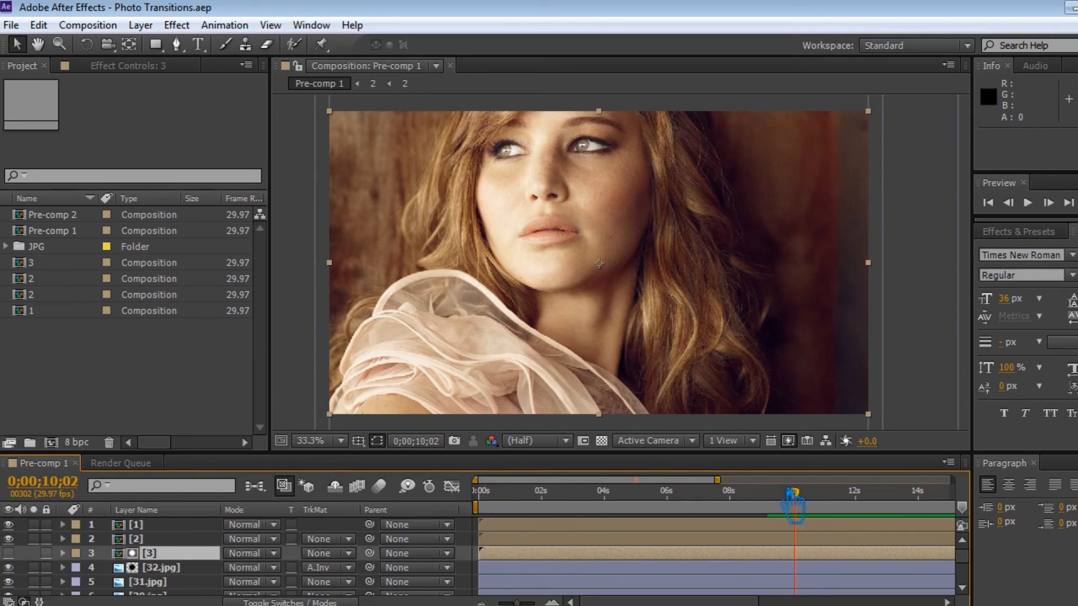
{"action": "key", "text": "ctrl+s"}
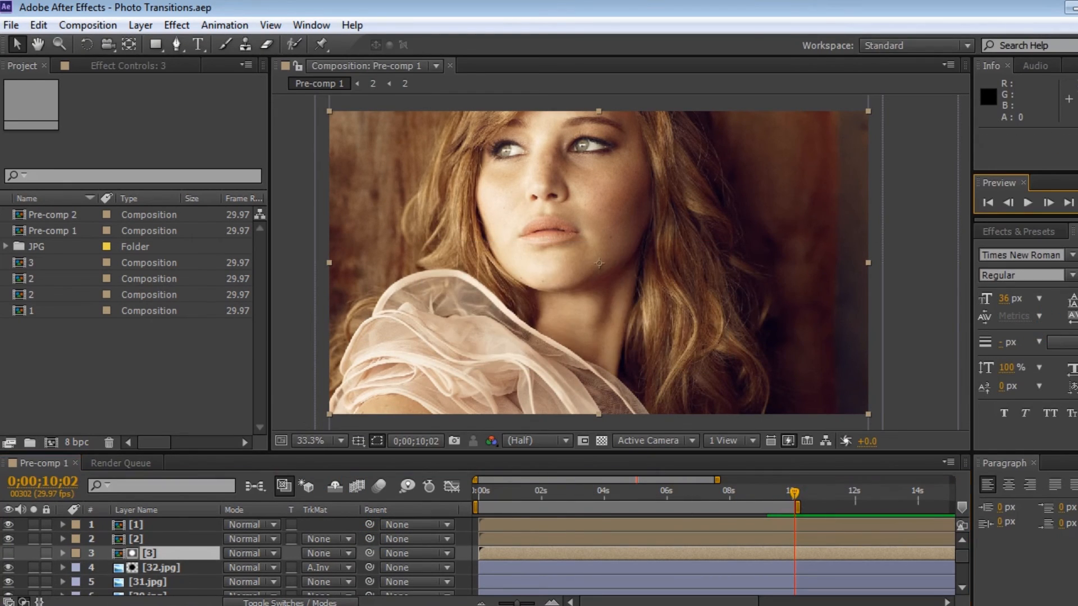
{"action": "key", "text": "KP_0"}
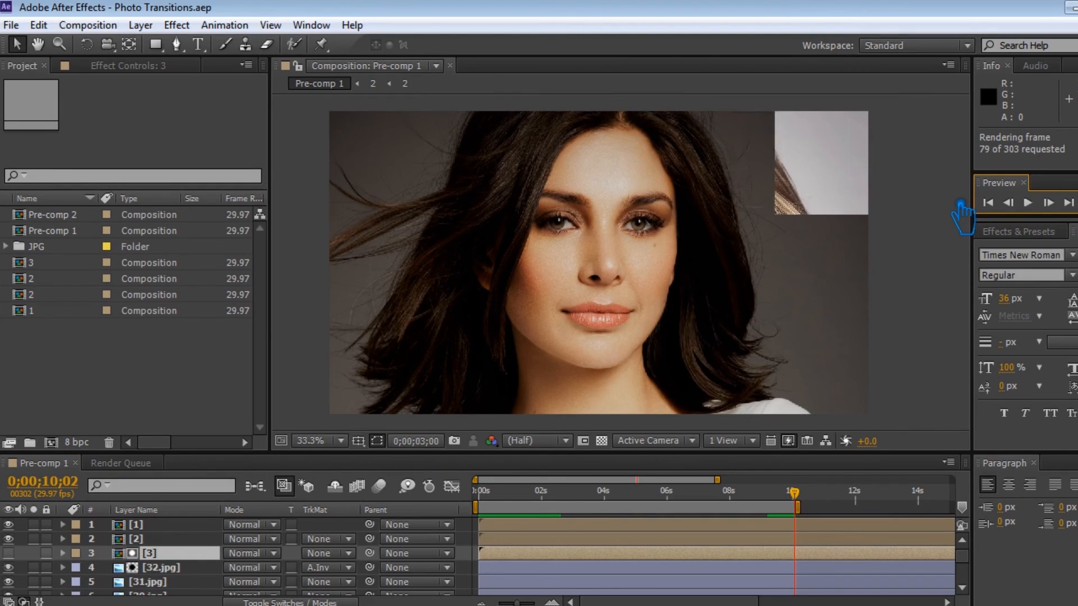